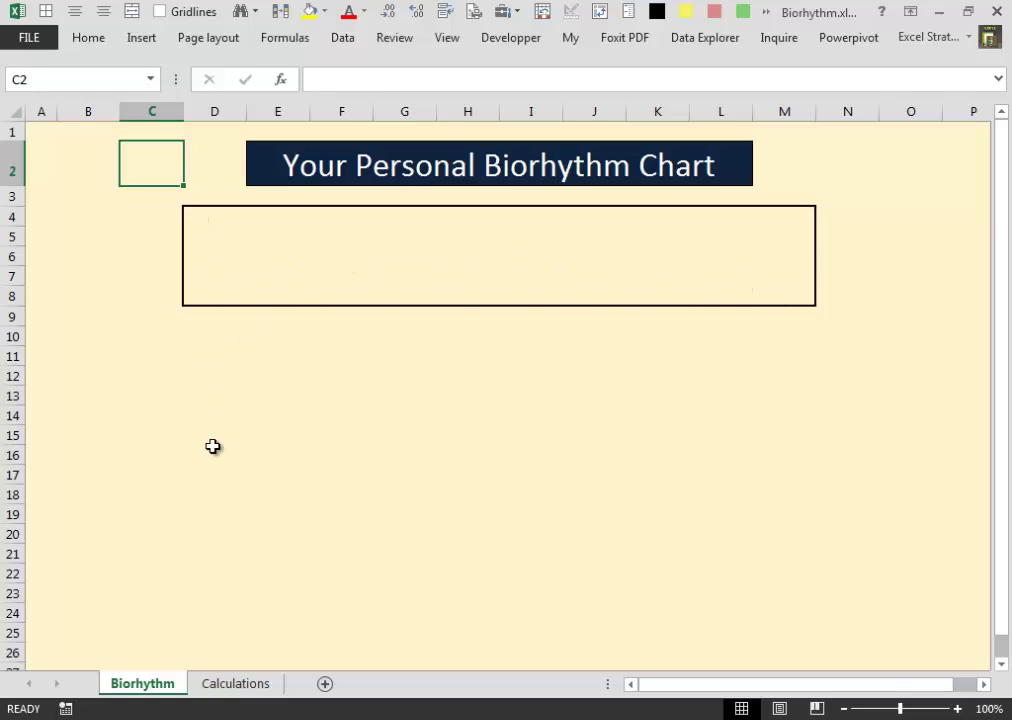
Open the Calculations sheet with the birth date and the 23/28/33-day cycle table.
{"action": "left_click", "coordinate": [237, 684]}
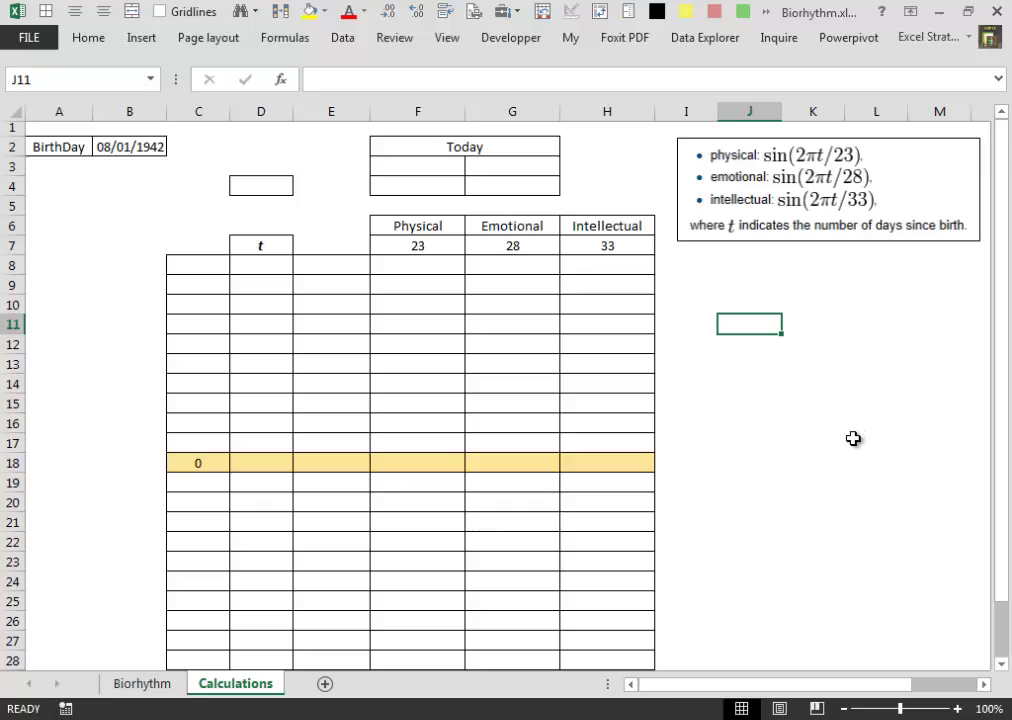
{"action": "left_click", "coordinate": [935, 182]}
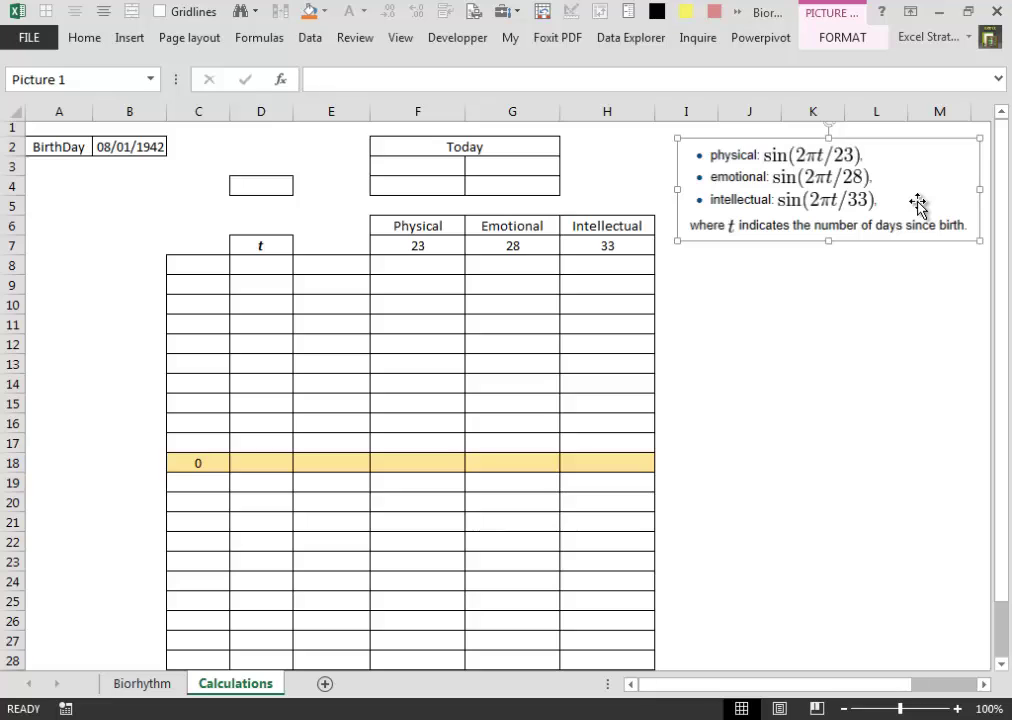
{"action": "left_click", "coordinate": [416, 223]}
{"action": "left_click", "coordinate": [522, 225]}
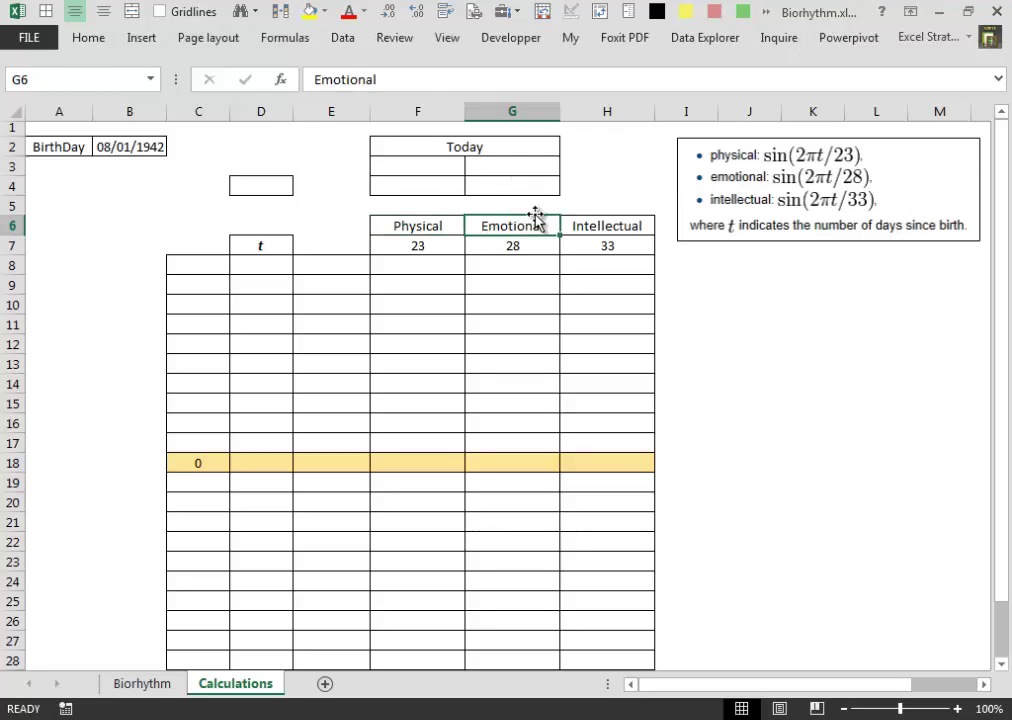
{"action": "left_click", "coordinate": [626, 224]}
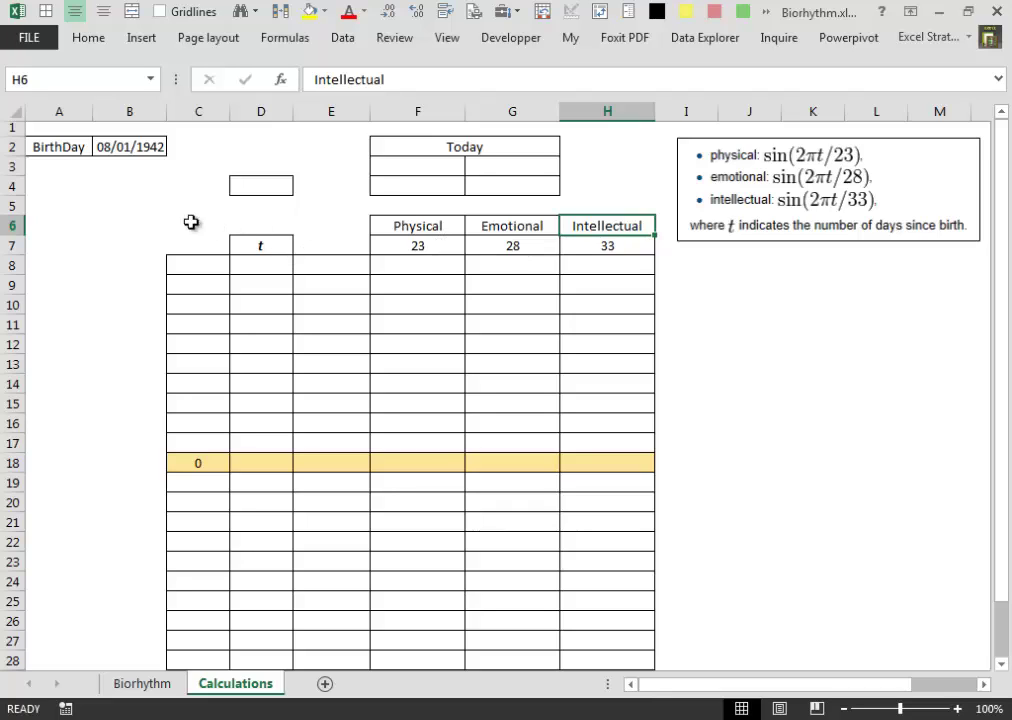
{"action": "left_click", "coordinate": [125, 148]}
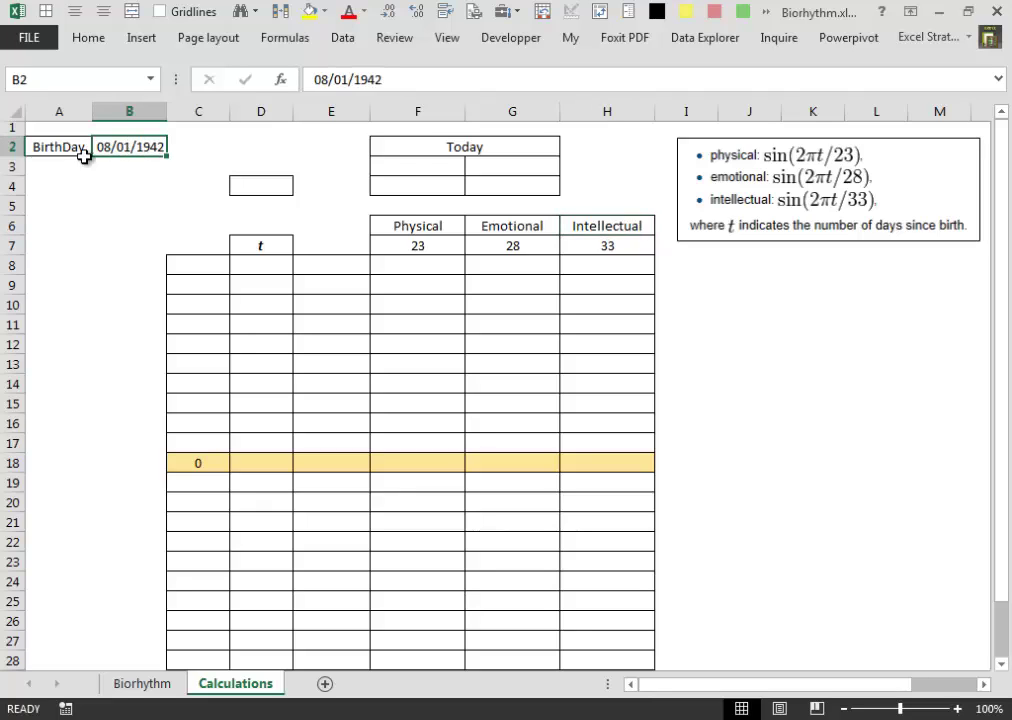
Fill C8:C17 with =C18-1 so the offsets count down to -10 above the zero row.
{"action": "left_click", "coordinate": [177, 463]}
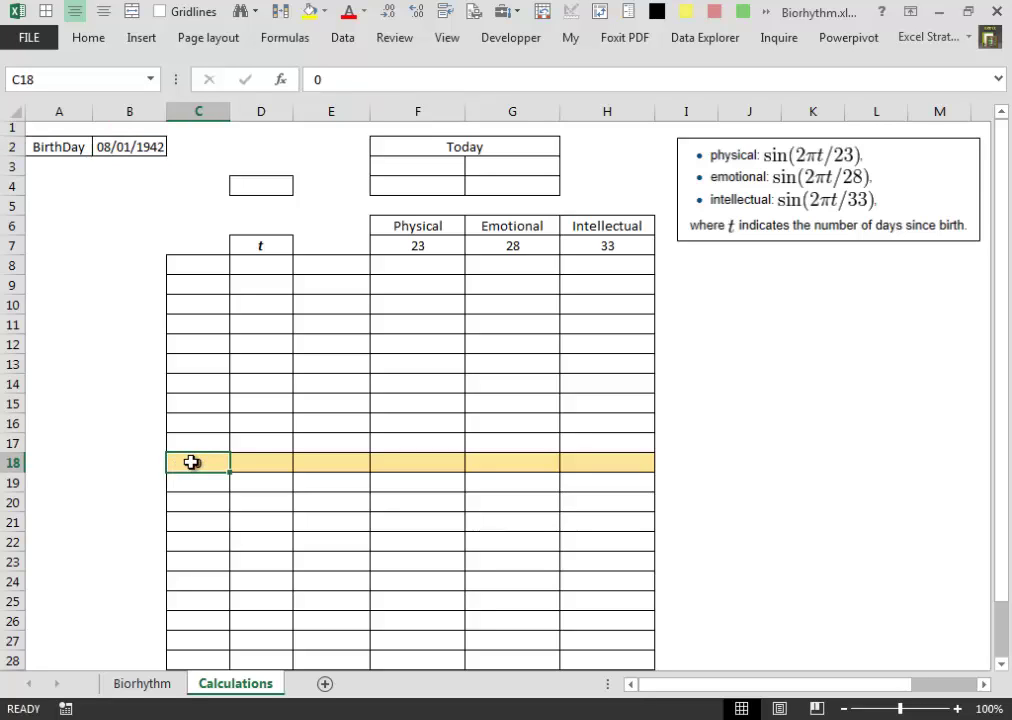
{"action": "left_click", "coordinate": [194, 444]}
{"action": "left_click", "coordinate": [193, 266], "text": "shift"}
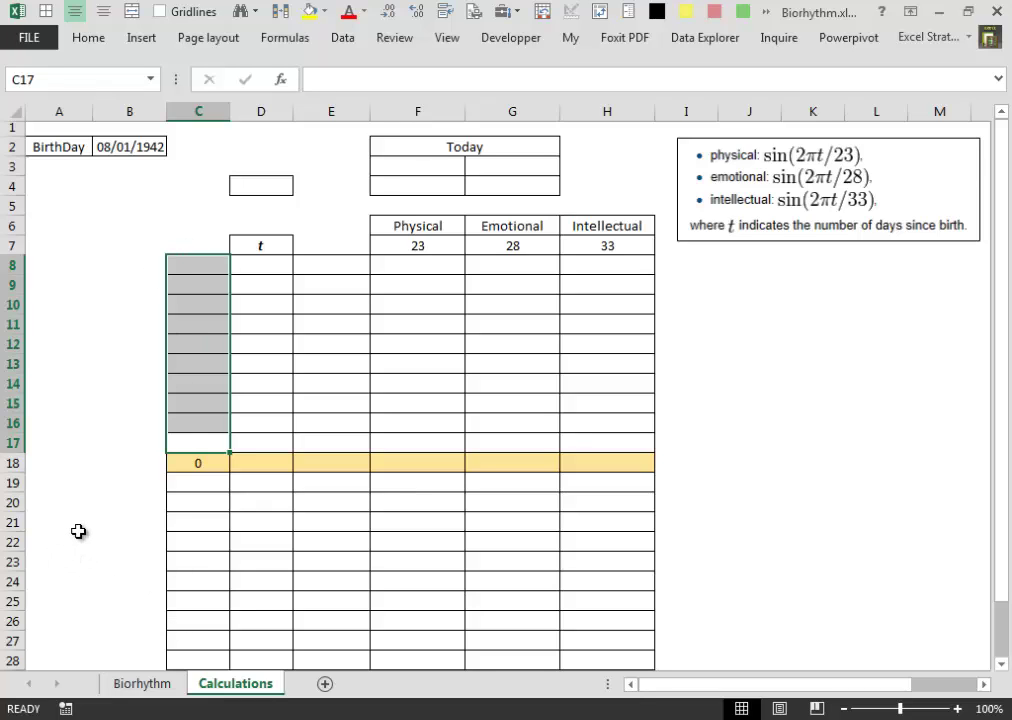
{"action": "type", "text": "="}
{"action": "key", "text": "Down"}
{"action": "type", "text": "-1"}
{"action": "key", "text": "ctrl+Return"}
Fill C19:C28 with a formula based on C18 so the offsets count up to 10 below zero.
{"action": "left_click_drag", "start_coordinate": [206, 481], "coordinate": [200, 660]}
{"action": "type", "text": "="}
{"action": "key", "text": "Up"}
{"action": "type", "text": "*"}
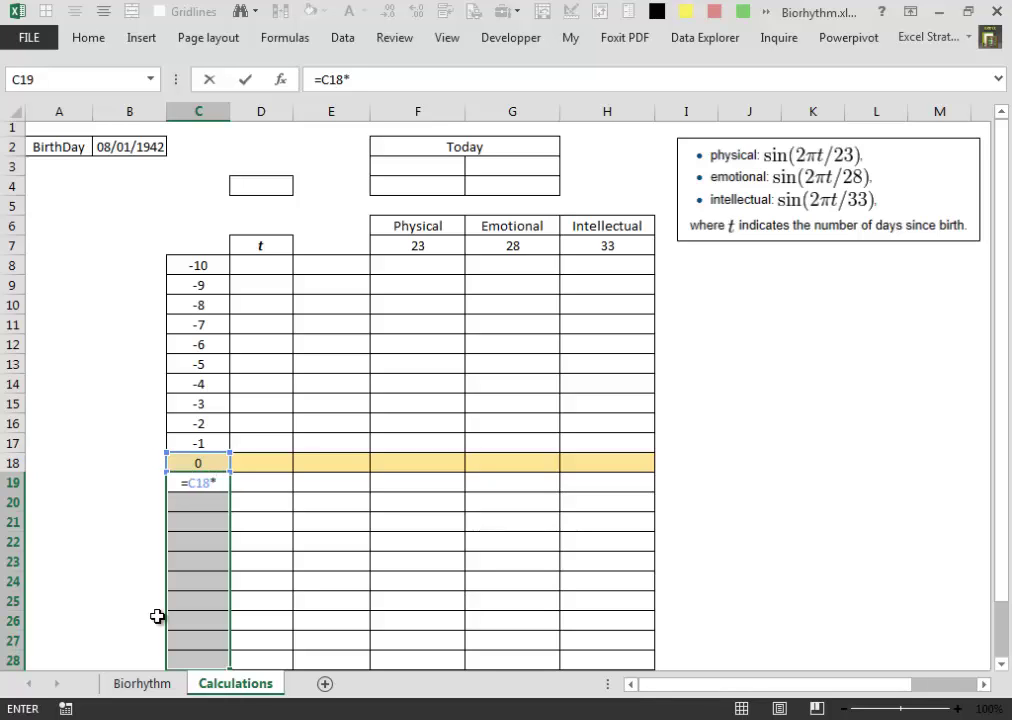
{"action": "type", "text": "1"}
{"action": "key", "text": "ctrl+Return"}
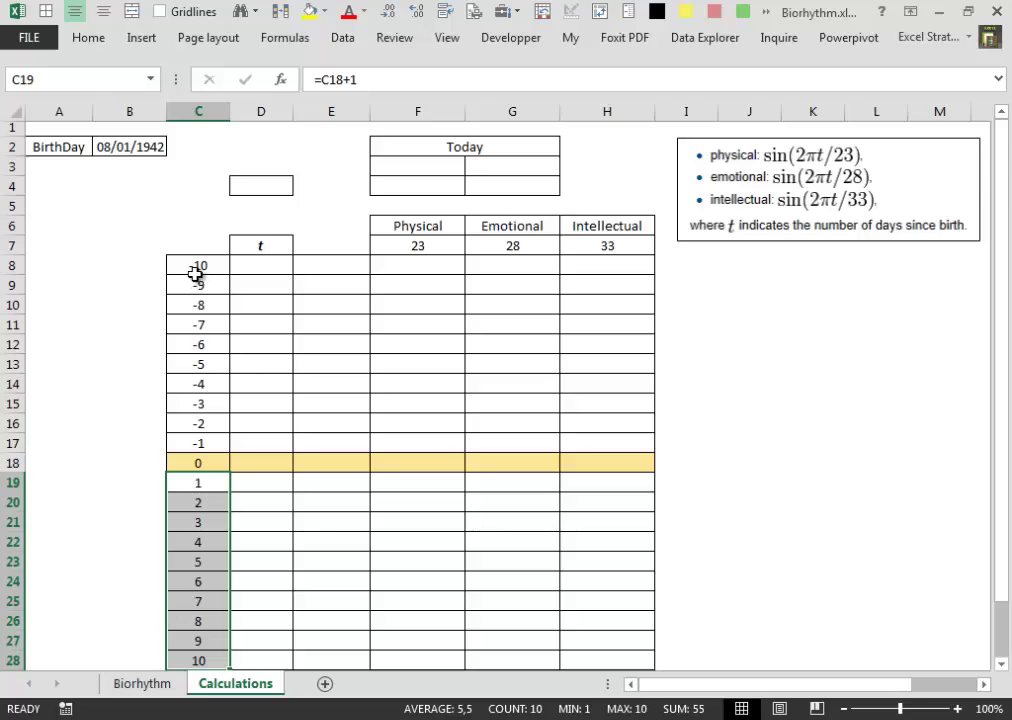
{"action": "left_click_drag", "start_coordinate": [197, 268], "coordinate": [194, 658]}
{"action": "left_click", "coordinate": [196, 467]}
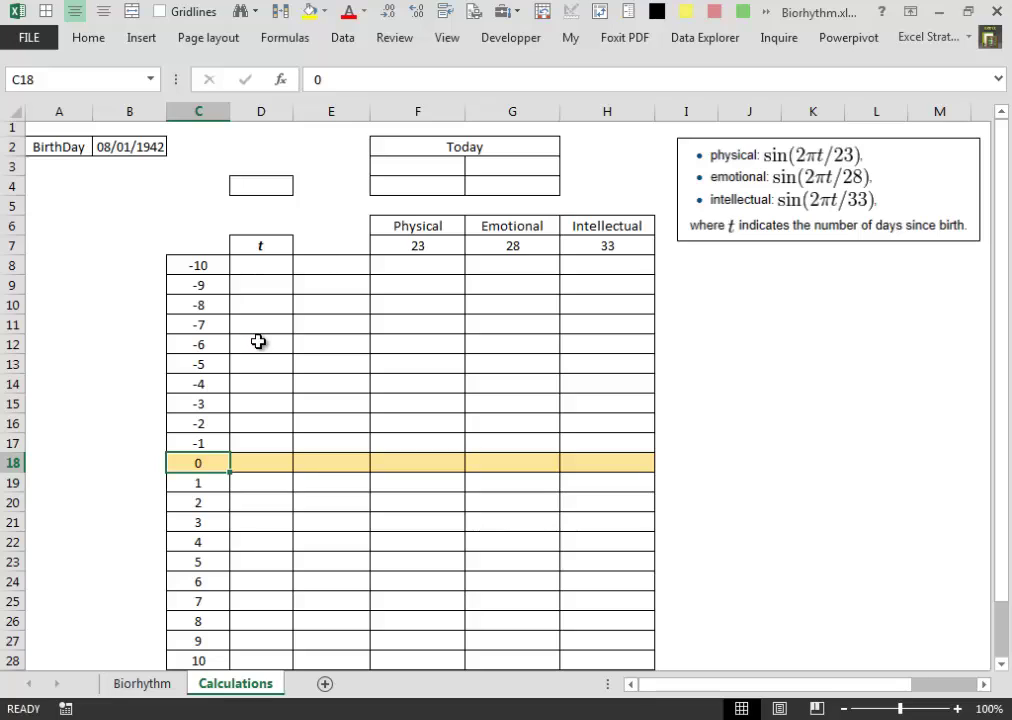
Enter =DAYS(TODAY();B2) in D18 to get 26050 days since the birthday.
{"action": "left_click", "coordinate": [268, 460]}
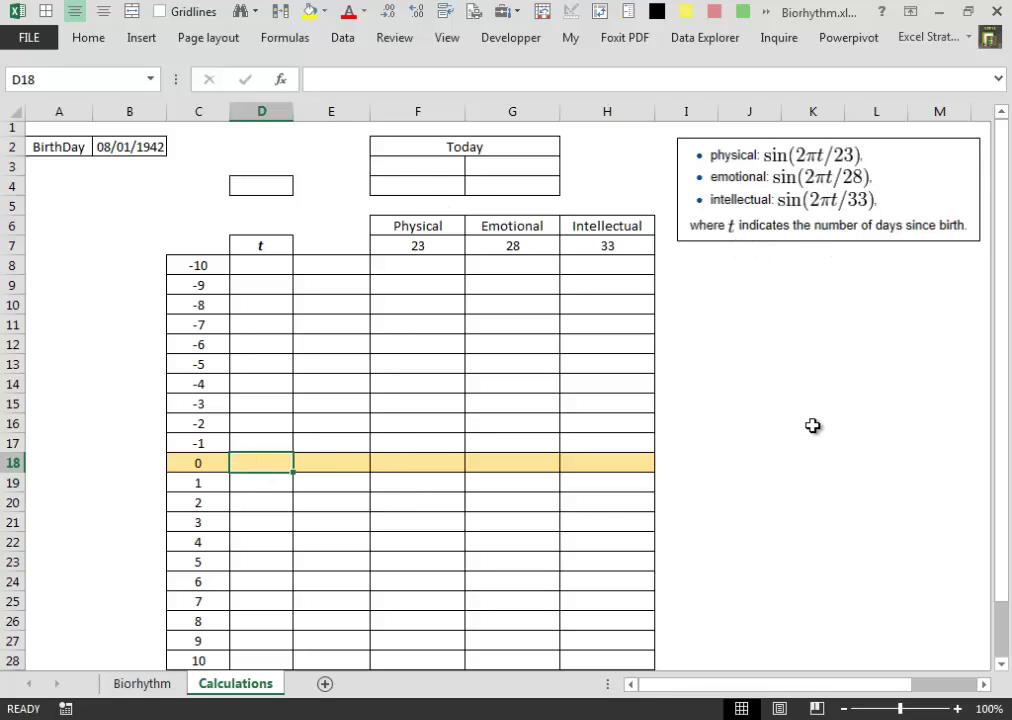
{"action": "type", "text": "=days"}
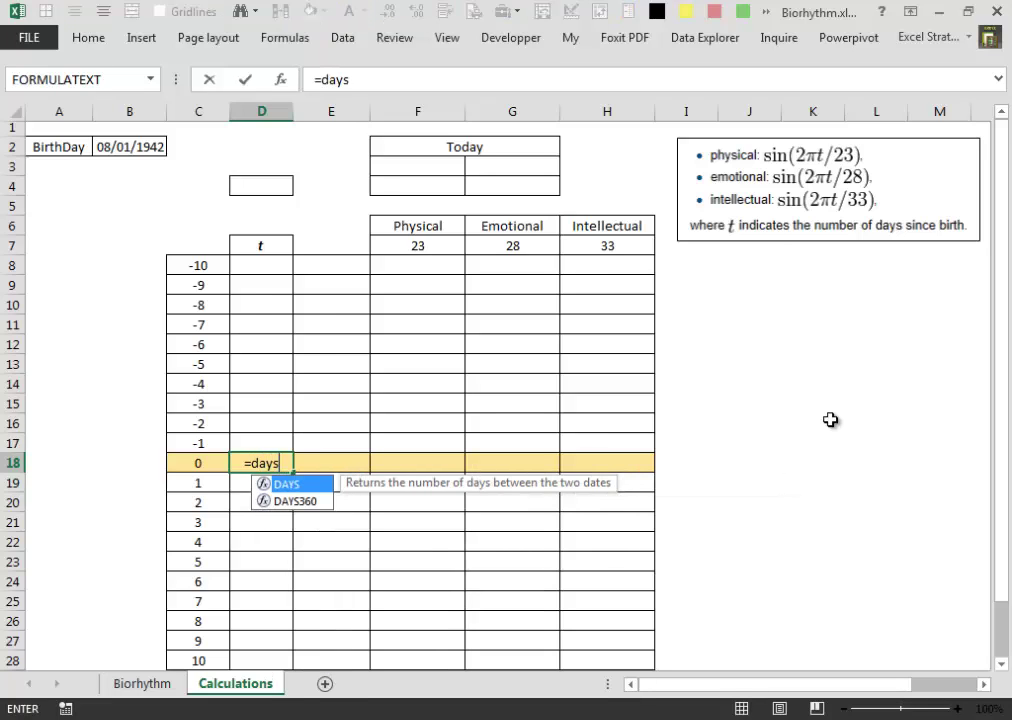
{"action": "key", "text": "Tab"}
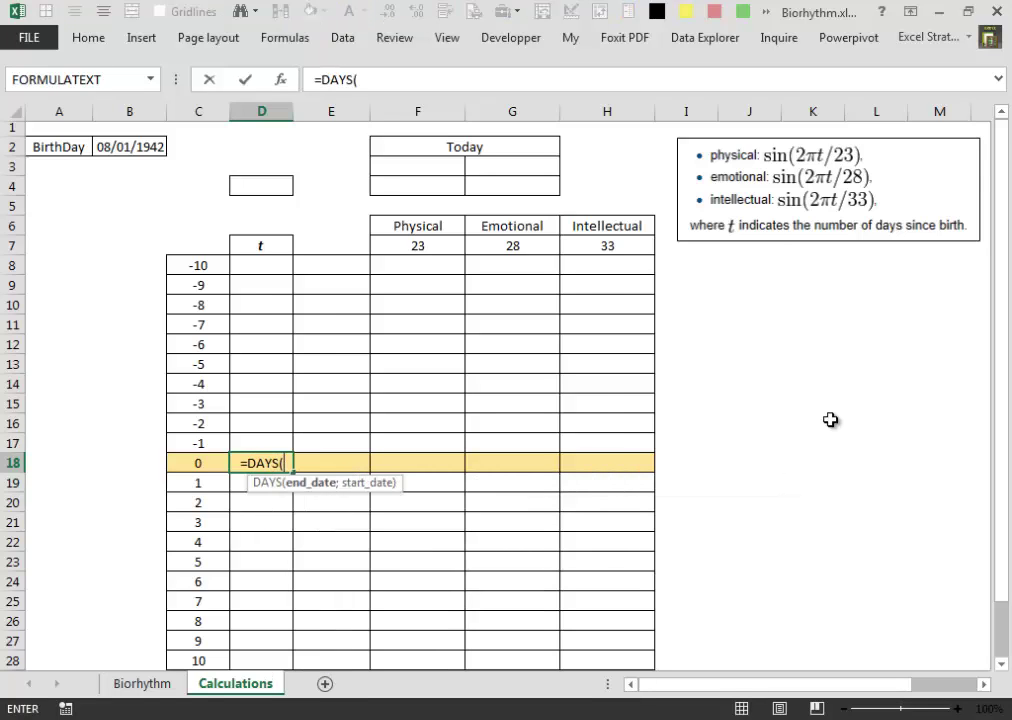
{"action": "left_click_drag", "start_coordinate": [397, 484], "coordinate": [425, 501]}
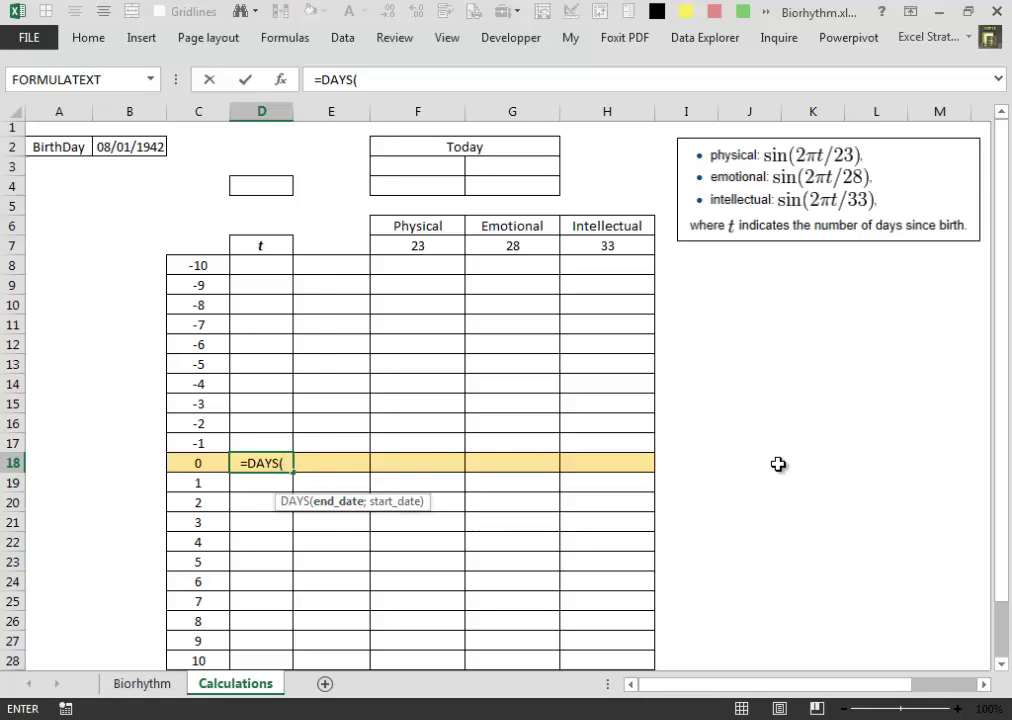
{"action": "type", "text": "today"}
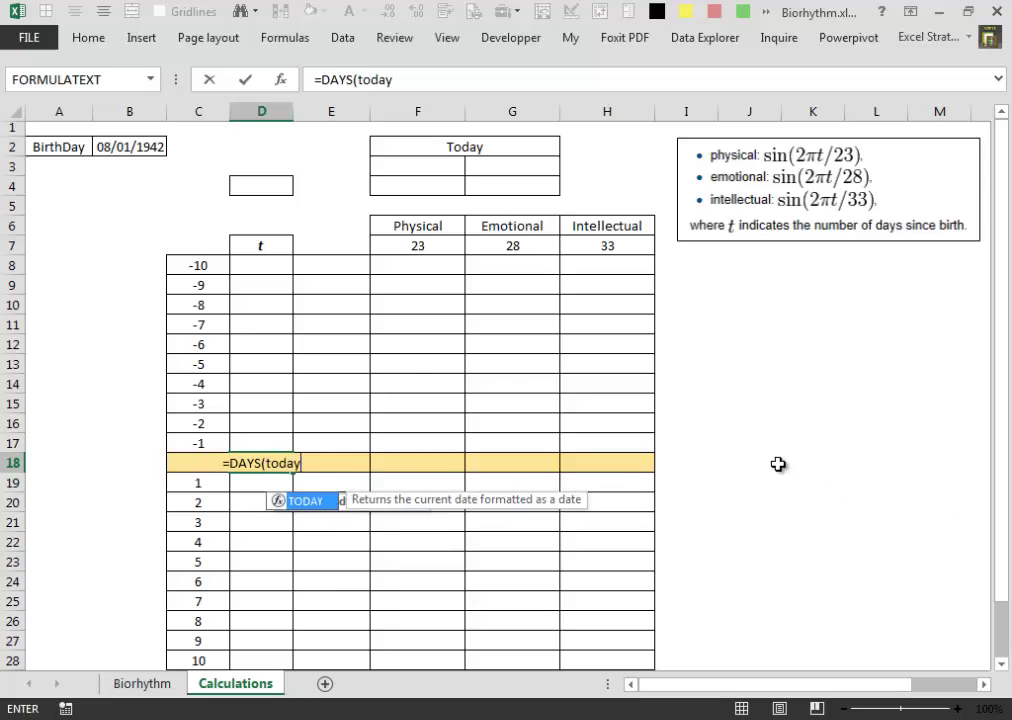
{"action": "key", "text": "Tab"}
{"action": "type", "text": ")"}
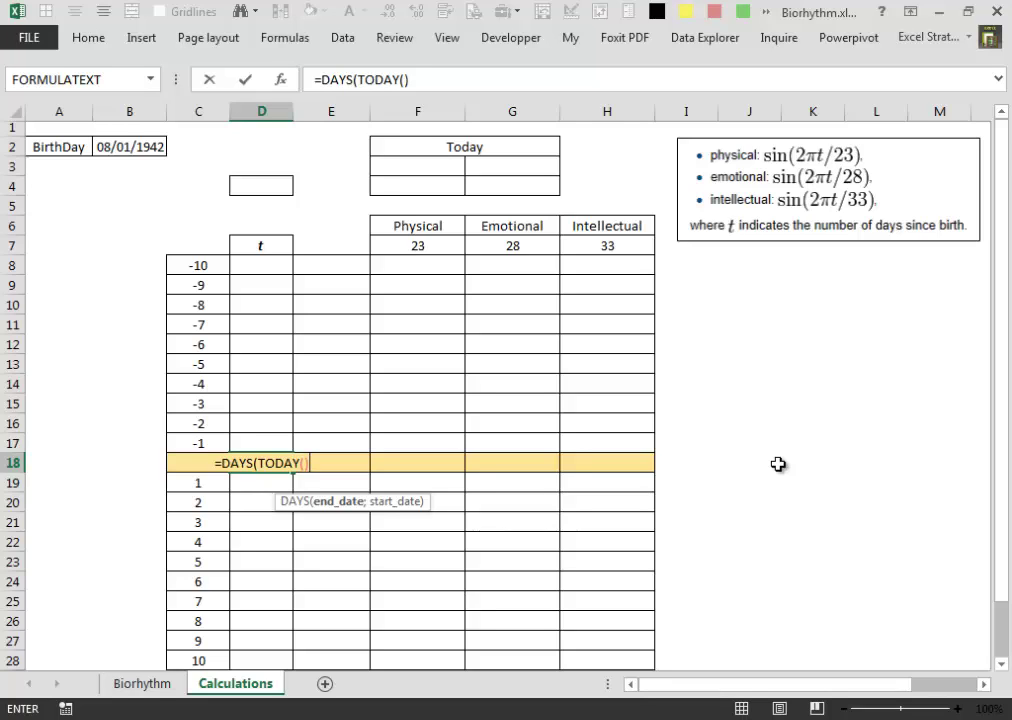
{"action": "type", "text": ";"}
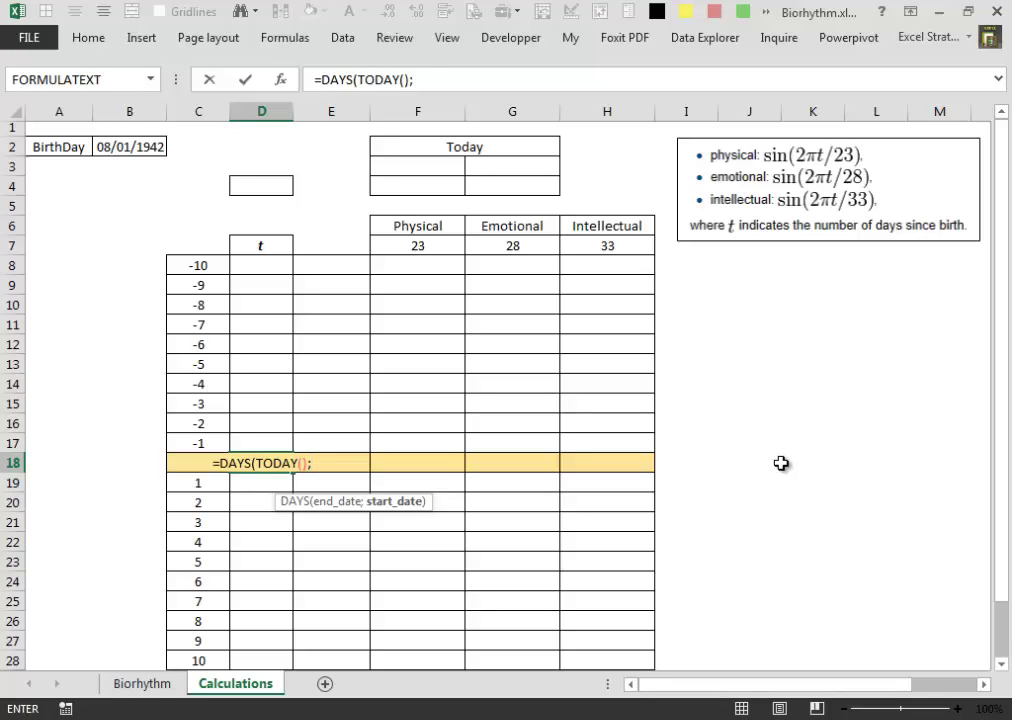
{"action": "left_click", "coordinate": [120, 148]}
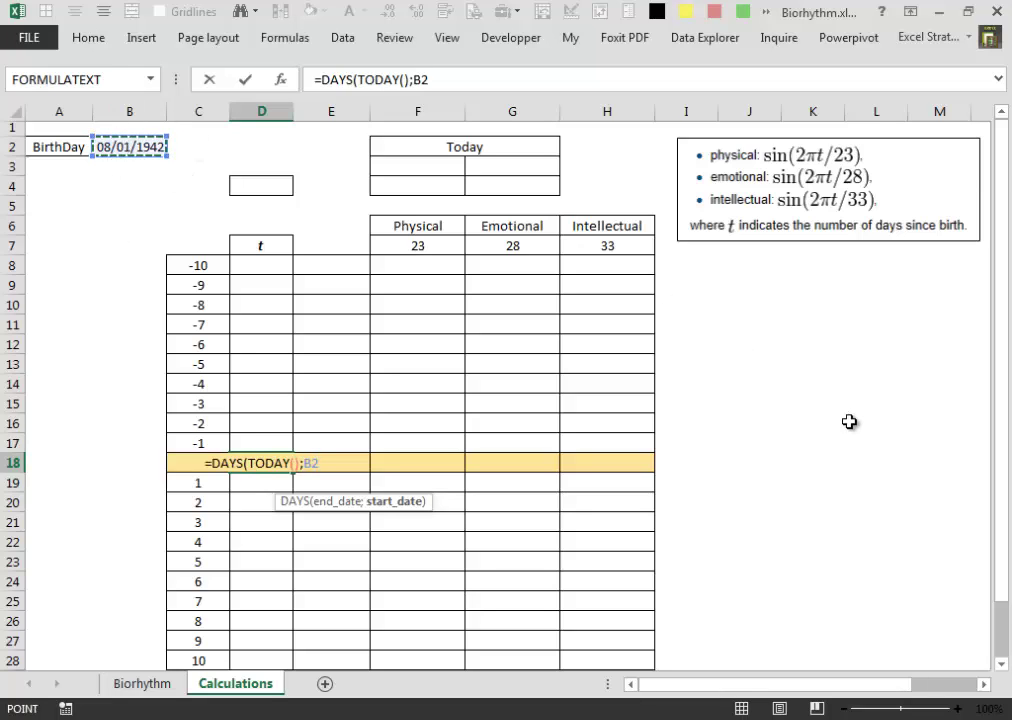
{"action": "type", "text": ")"}
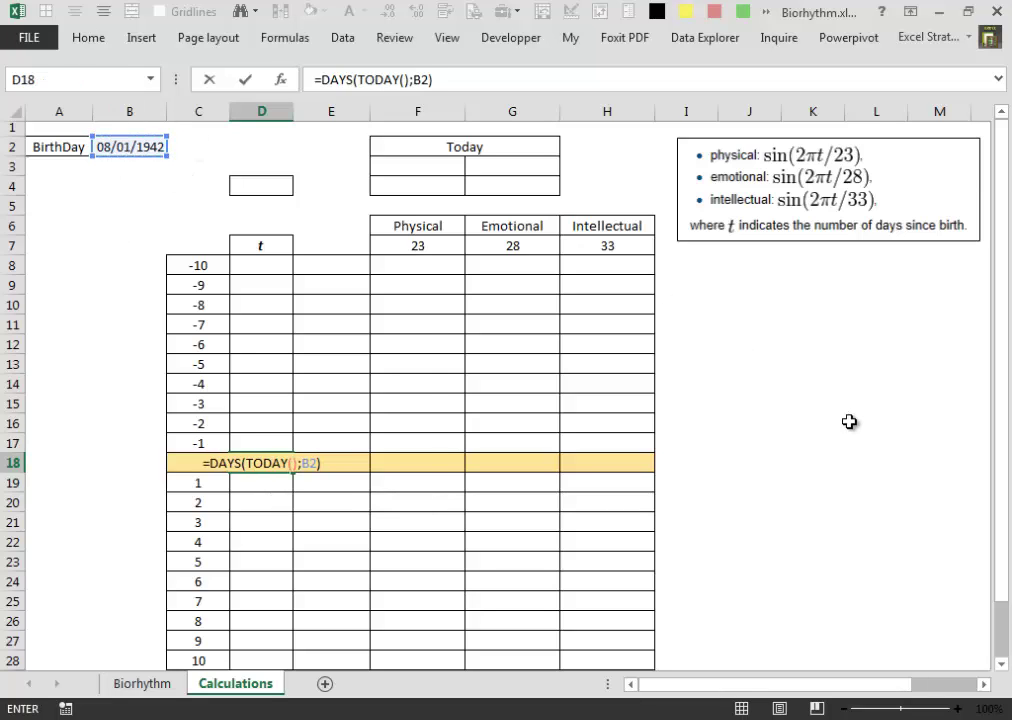
{"action": "key", "text": "ctrl+Return"}
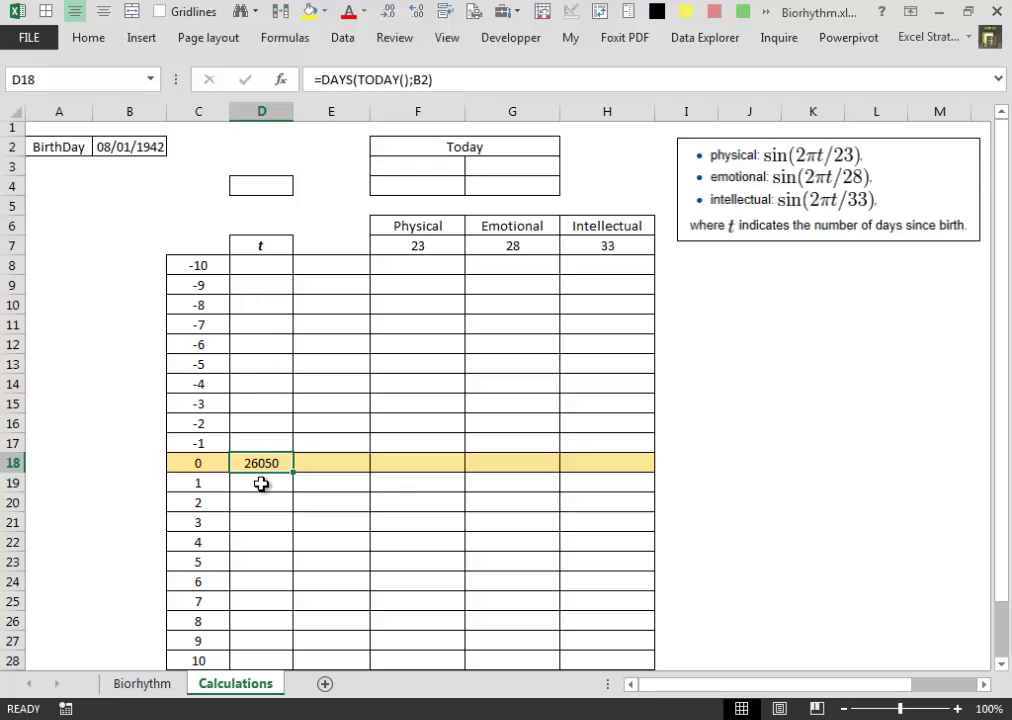
Fill D8:D17 upward from D18 so t counts back to 26040.
{"action": "left_click", "coordinate": [256, 443]}
{"action": "left_click", "coordinate": [258, 263], "text": "shift"}
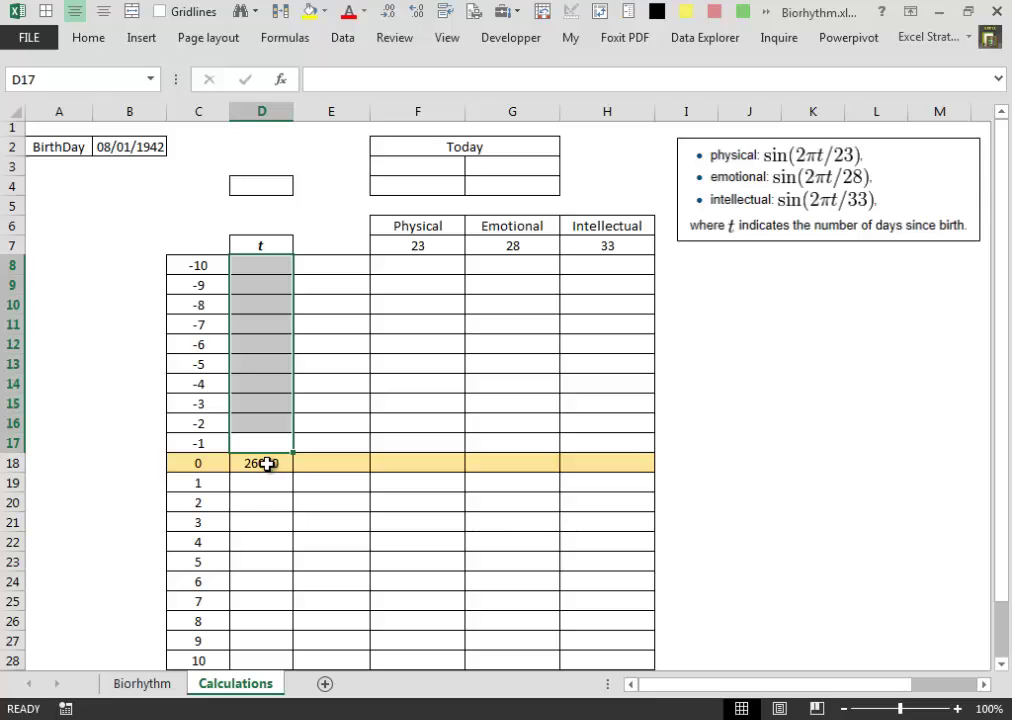
{"action": "left_click", "coordinate": [102, 41]}
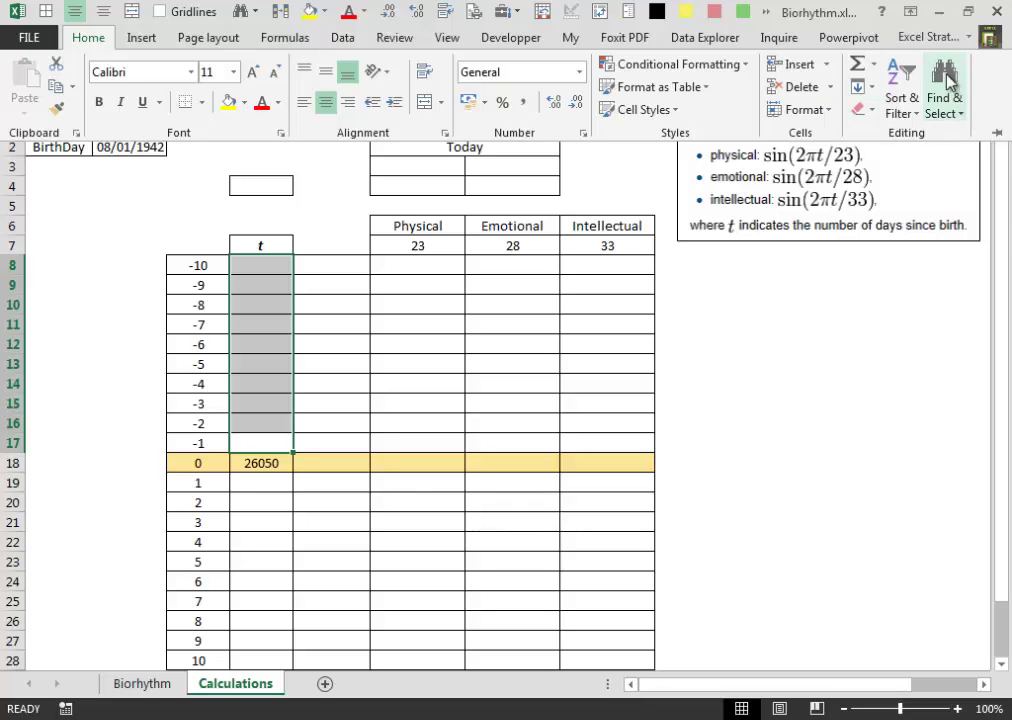
{"action": "left_click", "coordinate": [862, 93]}
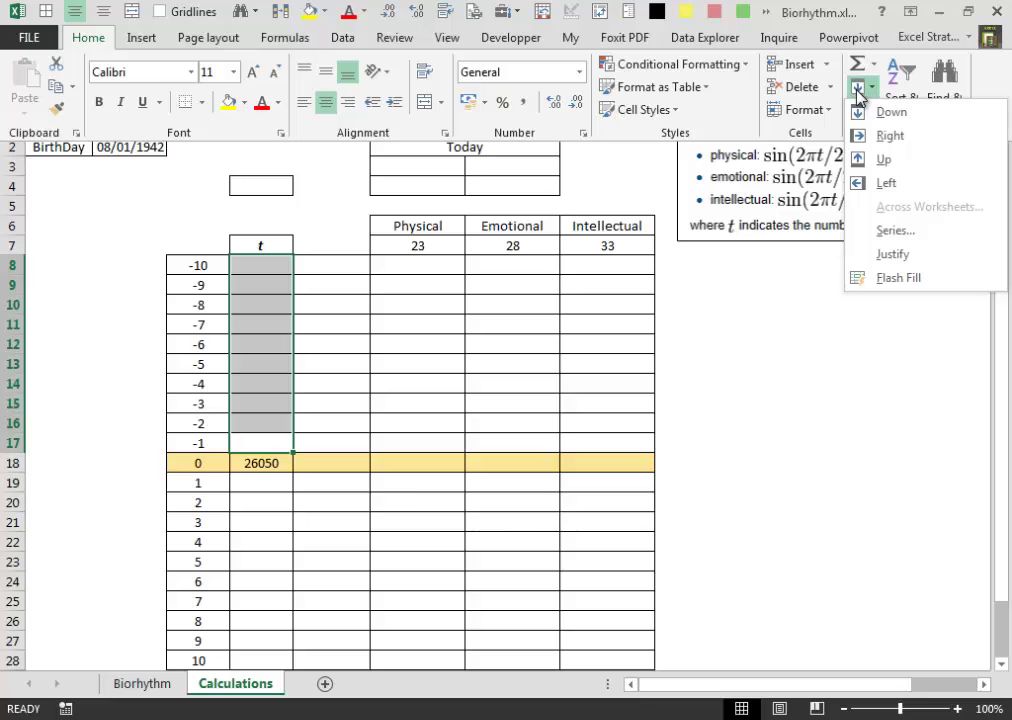
{"action": "left_click", "coordinate": [885, 159]}
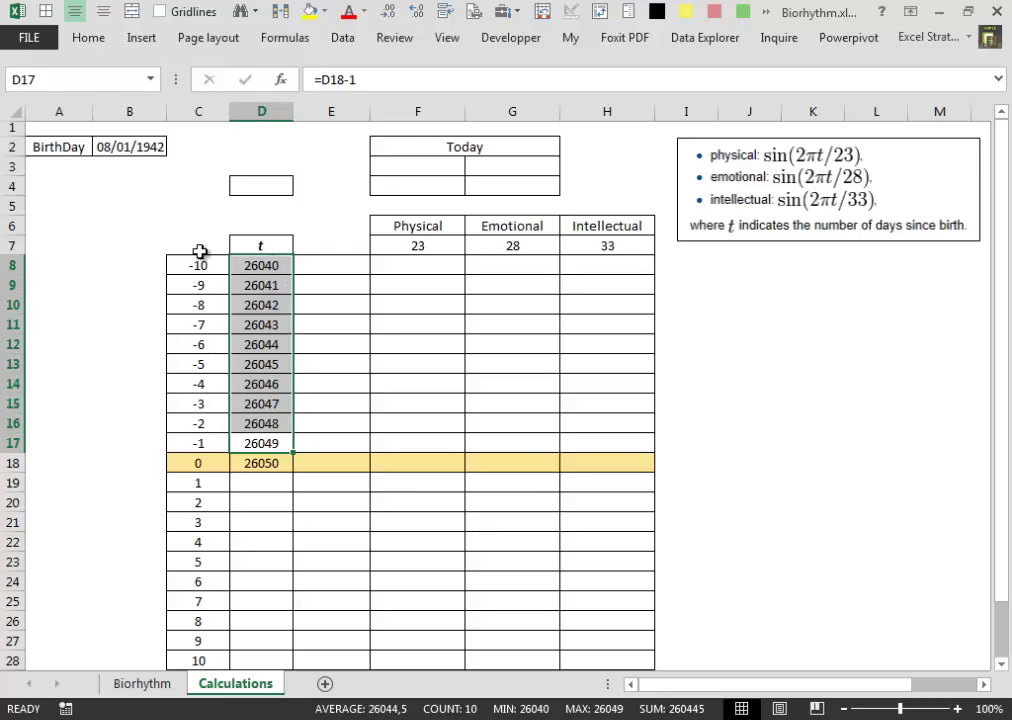
Fill D19:D28 downward with =D18+1 so t rises to 26060.
{"action": "left_click", "coordinate": [262, 484]}
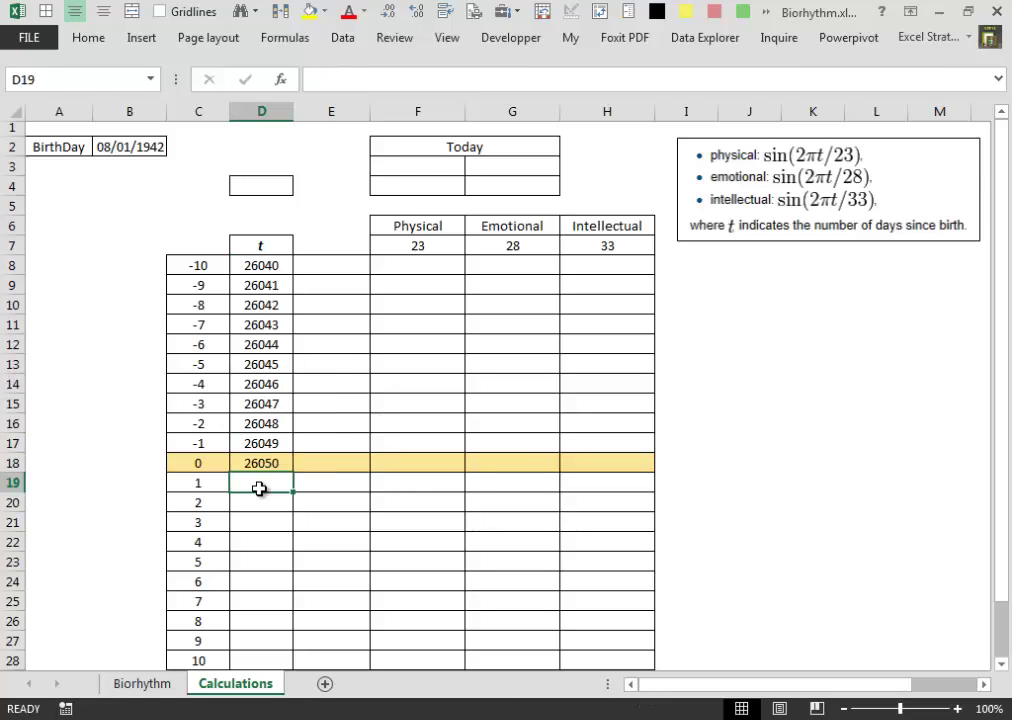
{"action": "left_click", "coordinate": [268, 661], "text": "shift"}
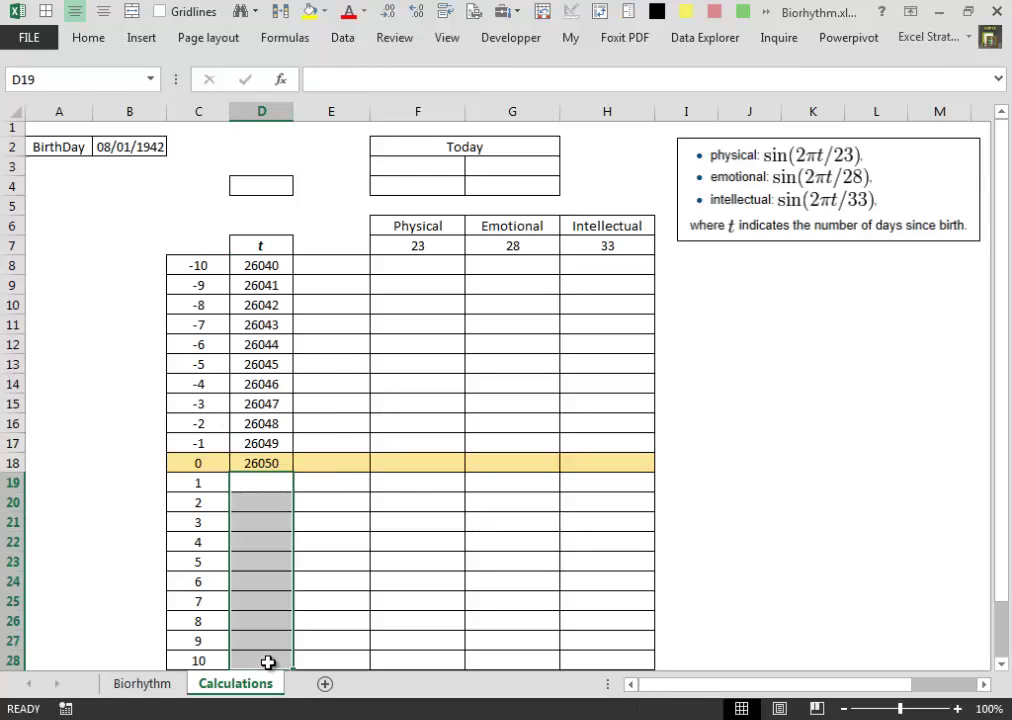
{"action": "left_click", "coordinate": [88, 45]}
{"action": "left_click", "coordinate": [876, 92]}
{"action": "left_click", "coordinate": [880, 118]}
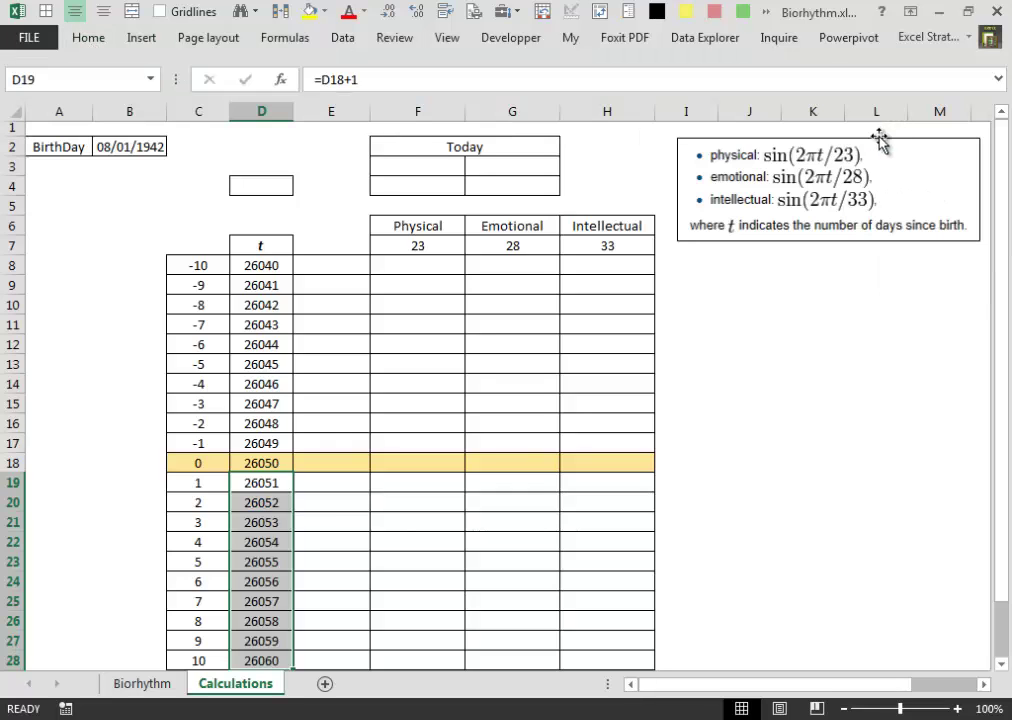
{"action": "left_click", "coordinate": [266, 483]}
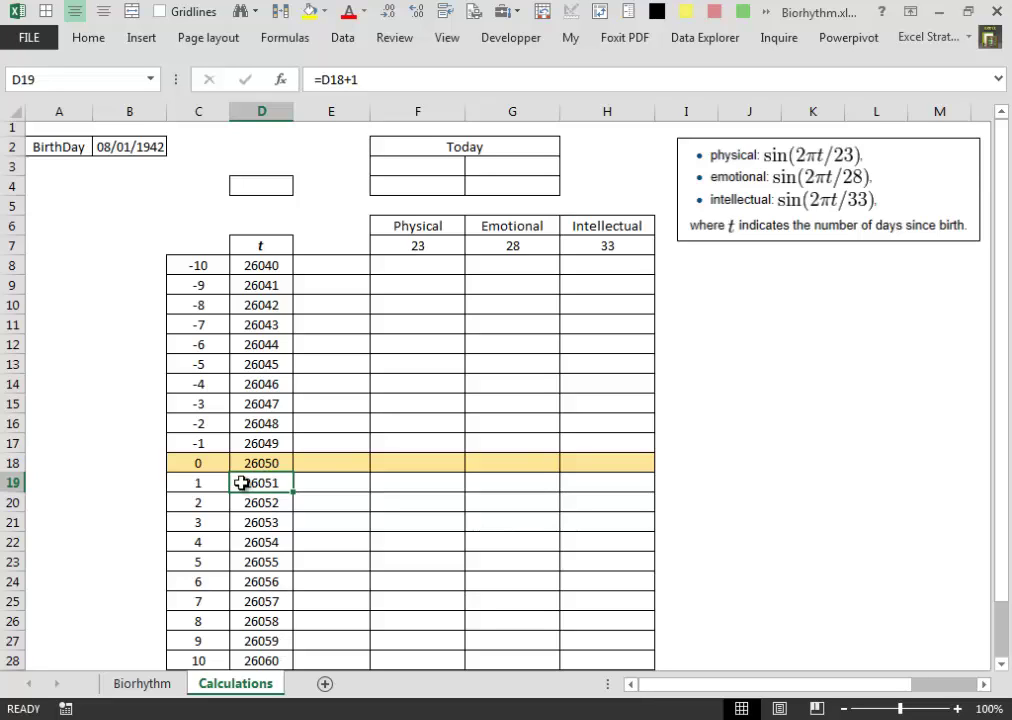
Enter =TODAY() in E18, replacing a misspelled formula, to show 05/05/2013.
{"action": "left_click", "coordinate": [330, 465]}
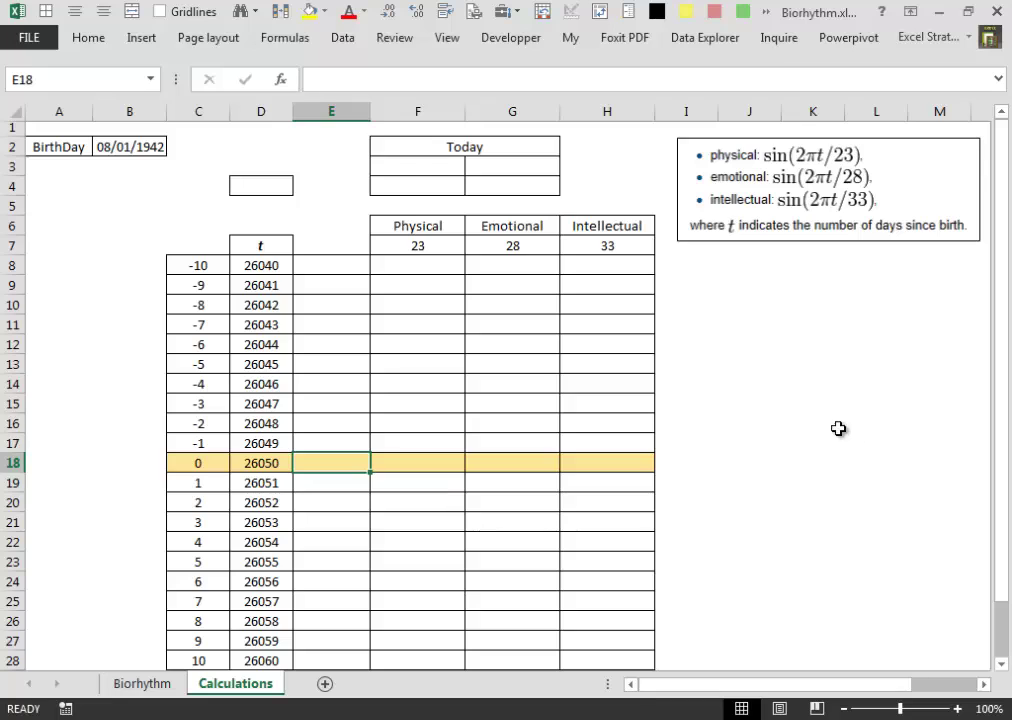
{"action": "type", "text": "=roday"}
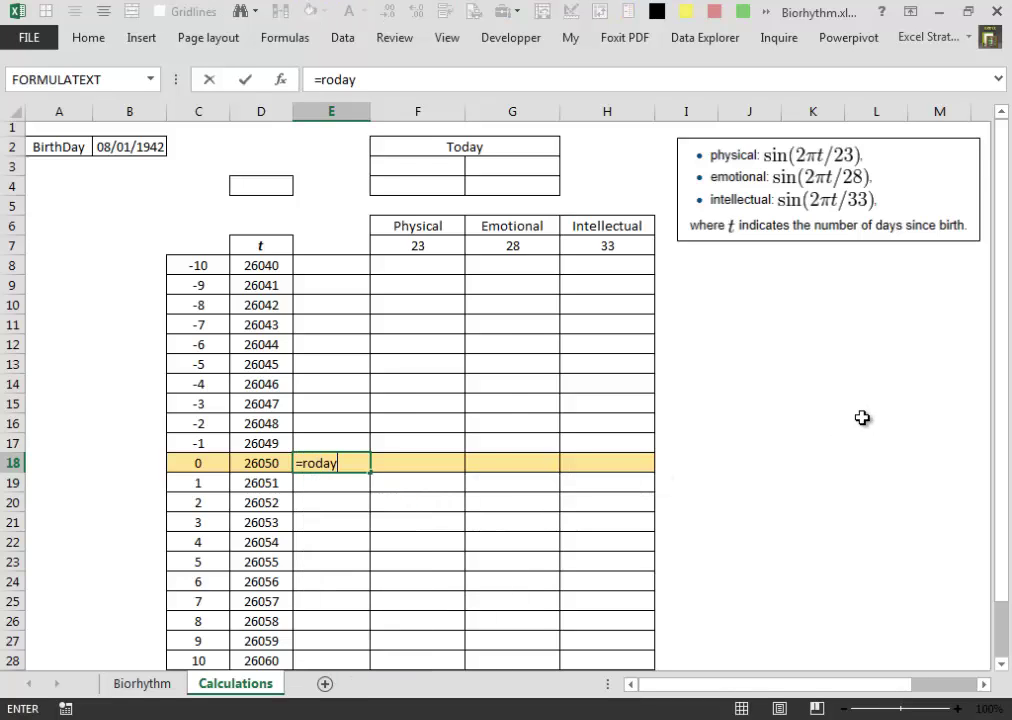
{"action": "key", "text": "Tab"}
{"action": "key", "text": "Left"}
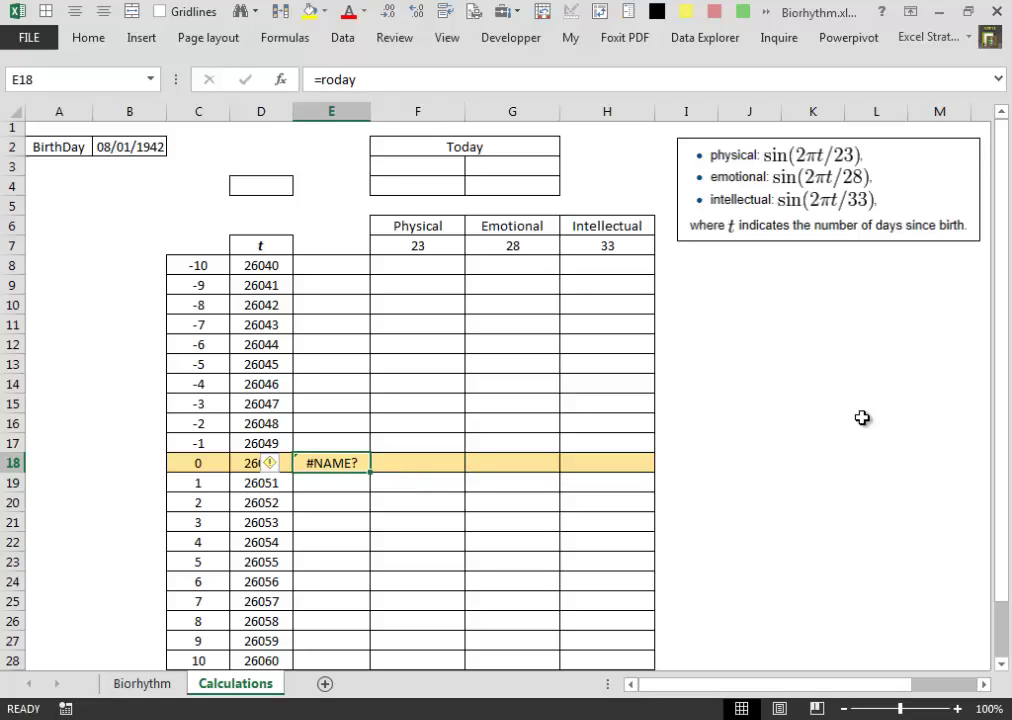
{"action": "key", "text": "Delete"}
{"action": "type", "text": "=t"}
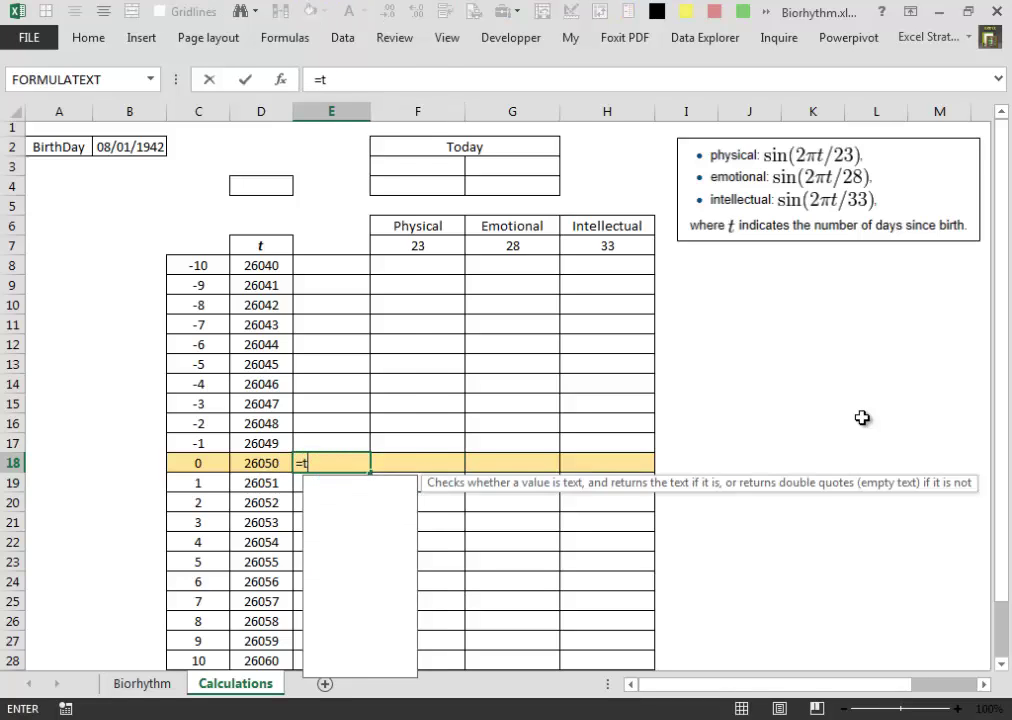
{"action": "type", "text": "oda"}
{"action": "key", "text": "Tab"}
{"action": "type", "text": ")"}
{"action": "key", "text": "ctrl+Return"}
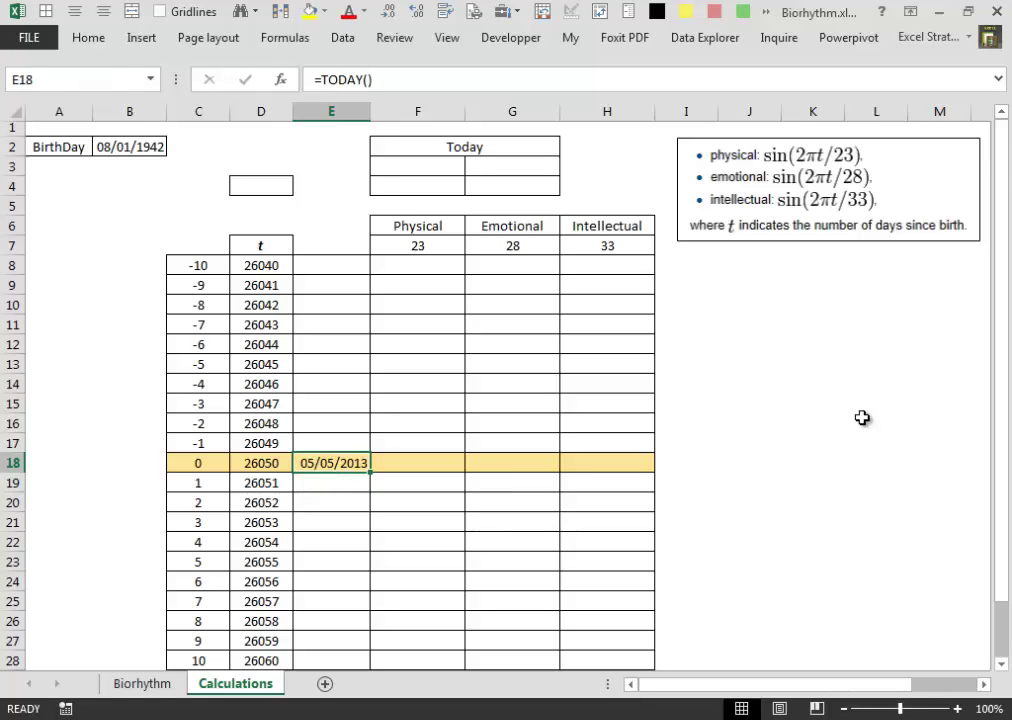
Fill E8:E17 upward and E19:E28 downward with earlier and later dates.
{"action": "left_click", "coordinate": [350, 440]}
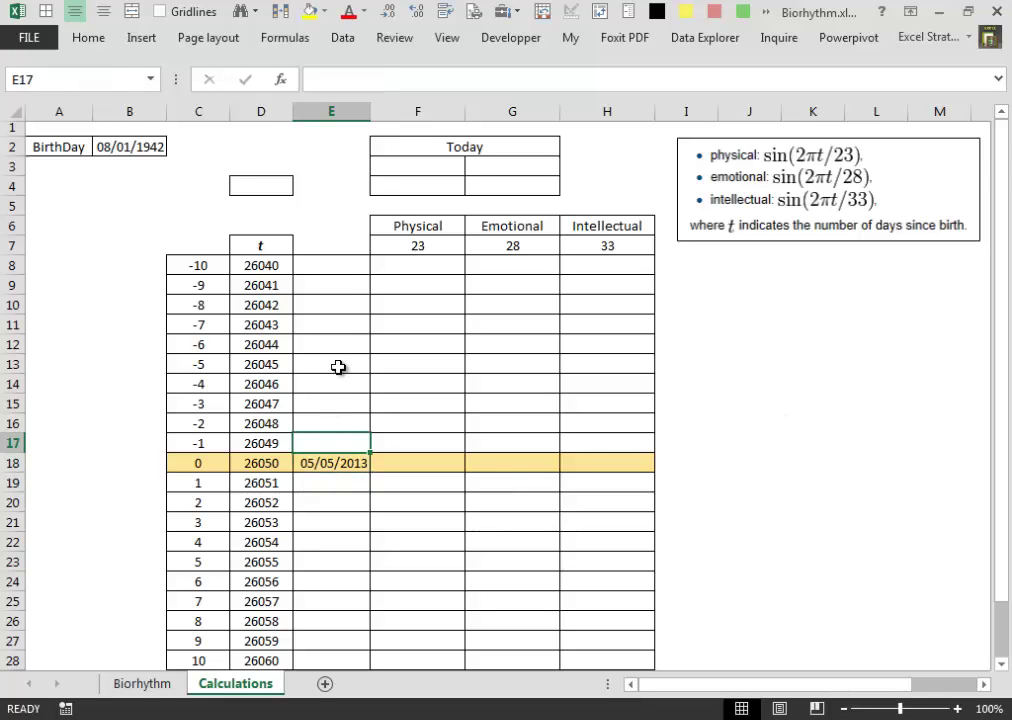
{"action": "left_click", "coordinate": [341, 269], "text": "shift"}
{"action": "left_click", "coordinate": [88, 38]}
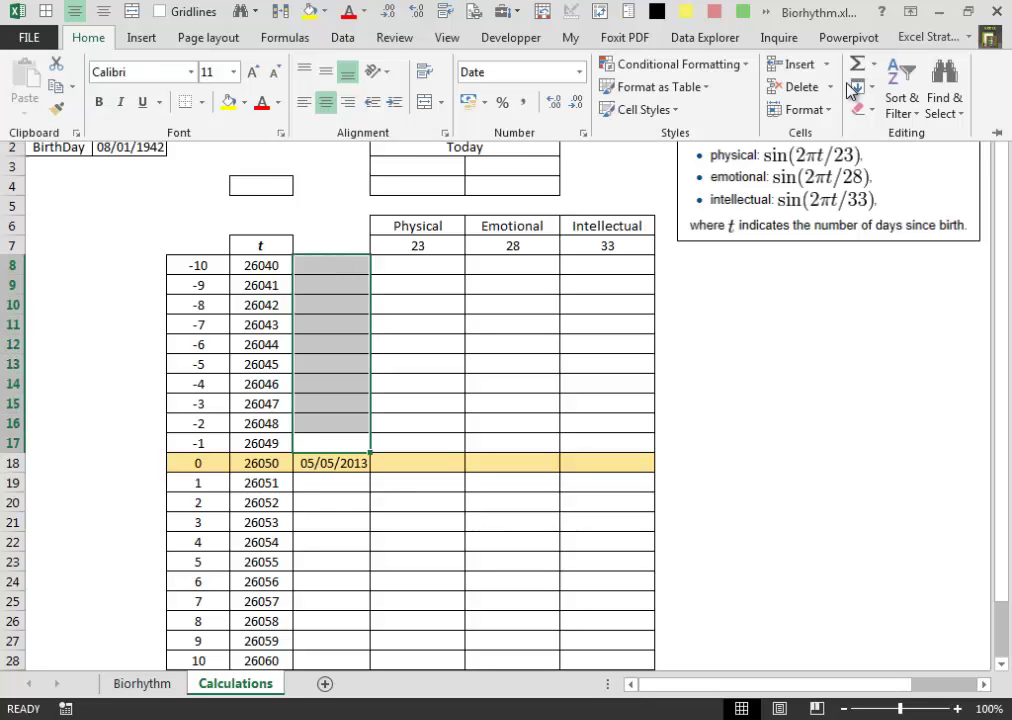
{"action": "left_click", "coordinate": [869, 95]}
{"action": "left_click", "coordinate": [888, 158]}
{"action": "left_click_drag", "start_coordinate": [343, 483], "coordinate": [332, 658]}
{"action": "left_click", "coordinate": [89, 38]}
{"action": "left_click", "coordinate": [869, 90]}
{"action": "left_click", "coordinate": [888, 106]}
Format E8:E28 with the Date number format.
{"action": "left_click_drag", "start_coordinate": [339, 657], "coordinate": [336, 265]}
{"action": "right_click", "coordinate": [338, 266]}
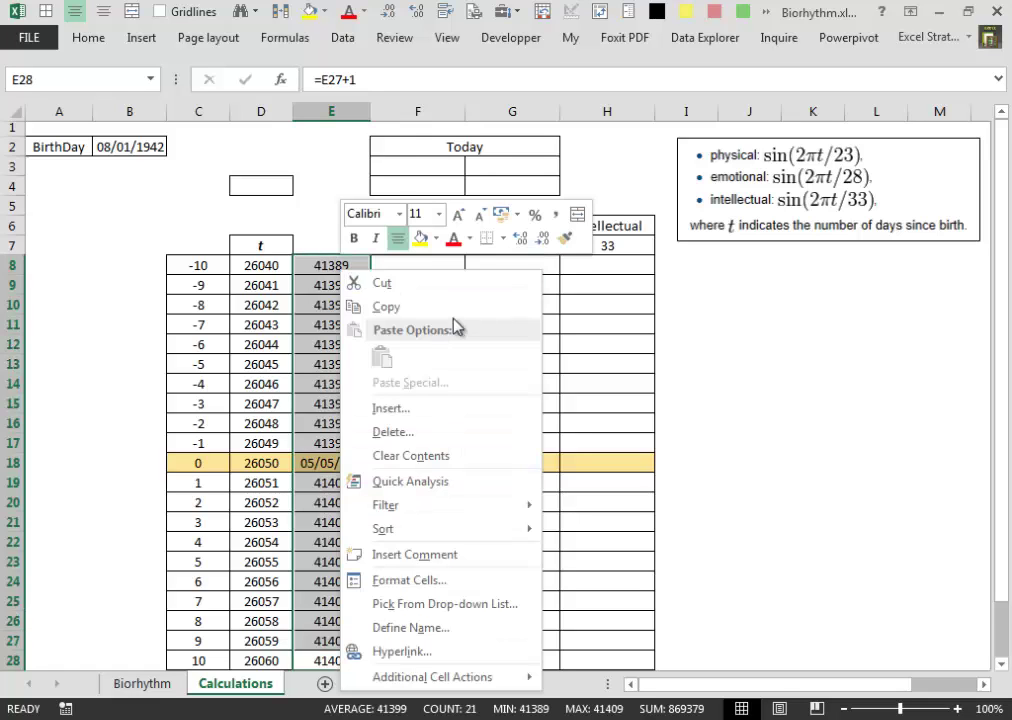
{"action": "left_click", "coordinate": [443, 590]}
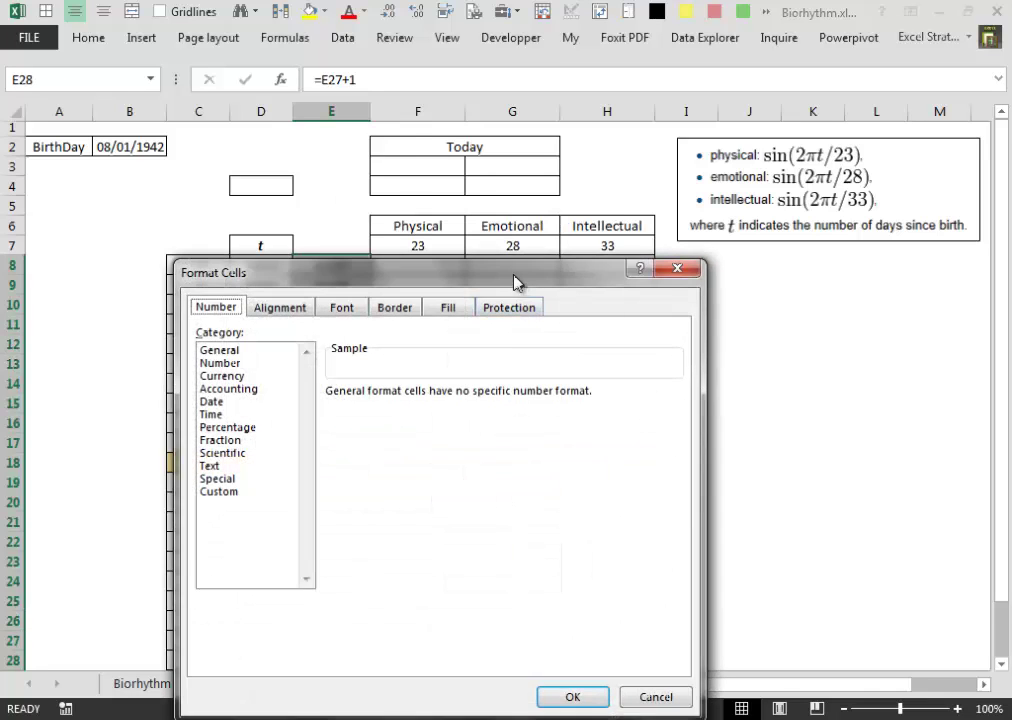
{"action": "left_click_drag", "start_coordinate": [513, 281], "coordinate": [820, 217]}
{"action": "left_click", "coordinate": [518, 340]}
{"action": "left_click", "coordinate": [872, 638]}
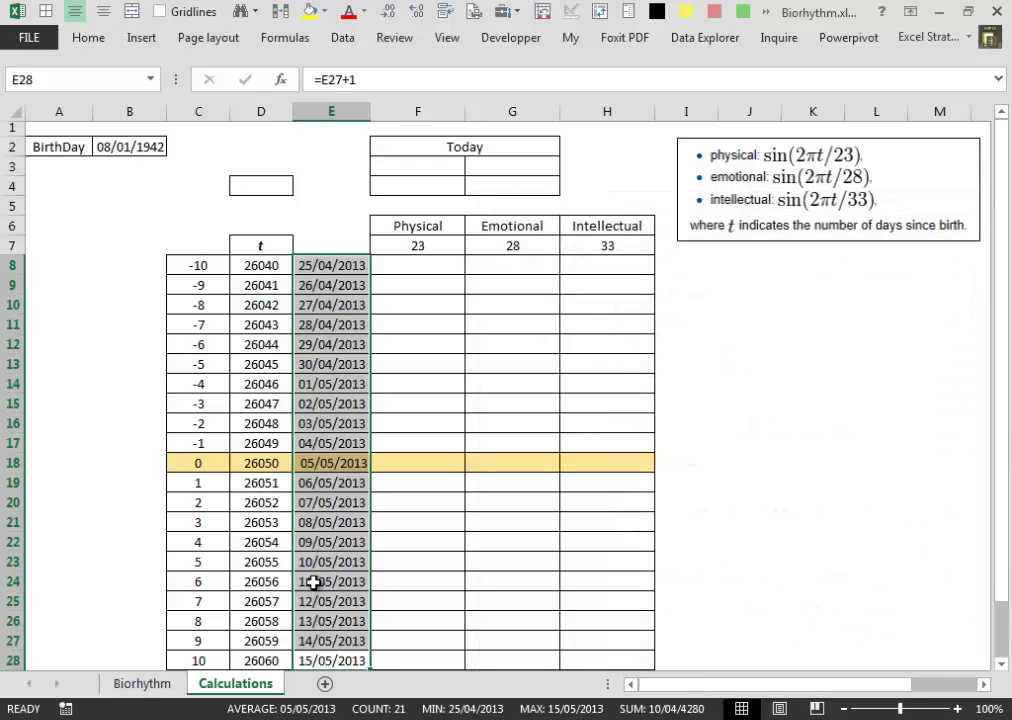
Enter =SIN((2*PI()*$D8)/F$7) in F8, giving the Physical value 0,887885218.
{"action": "left_click", "coordinate": [462, 262]}
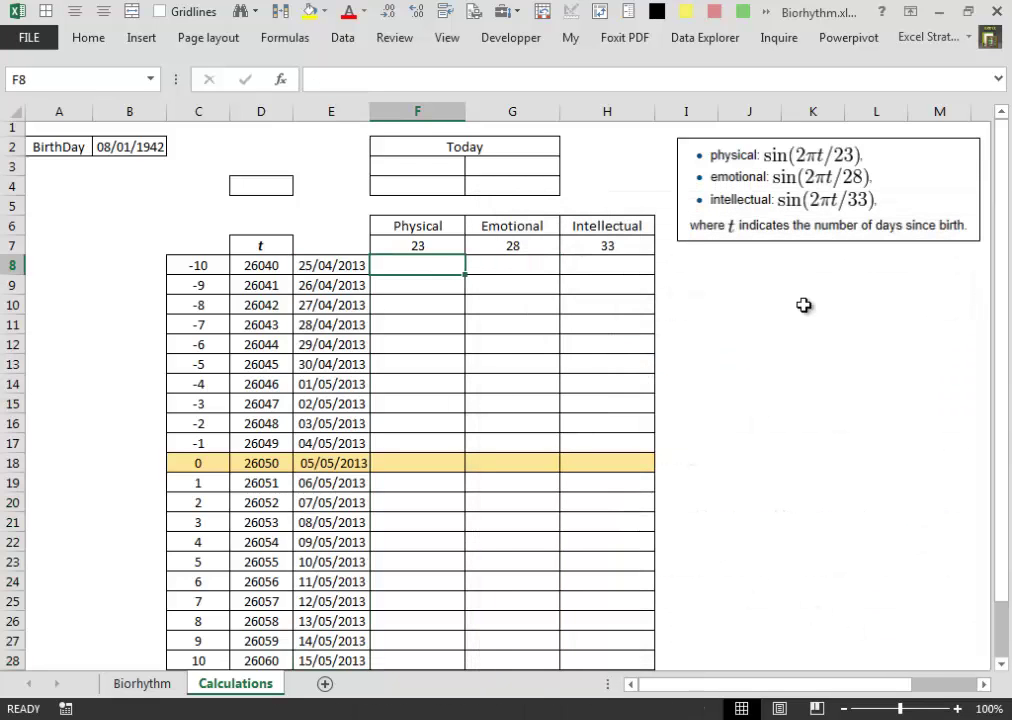
{"action": "type", "text": "="}
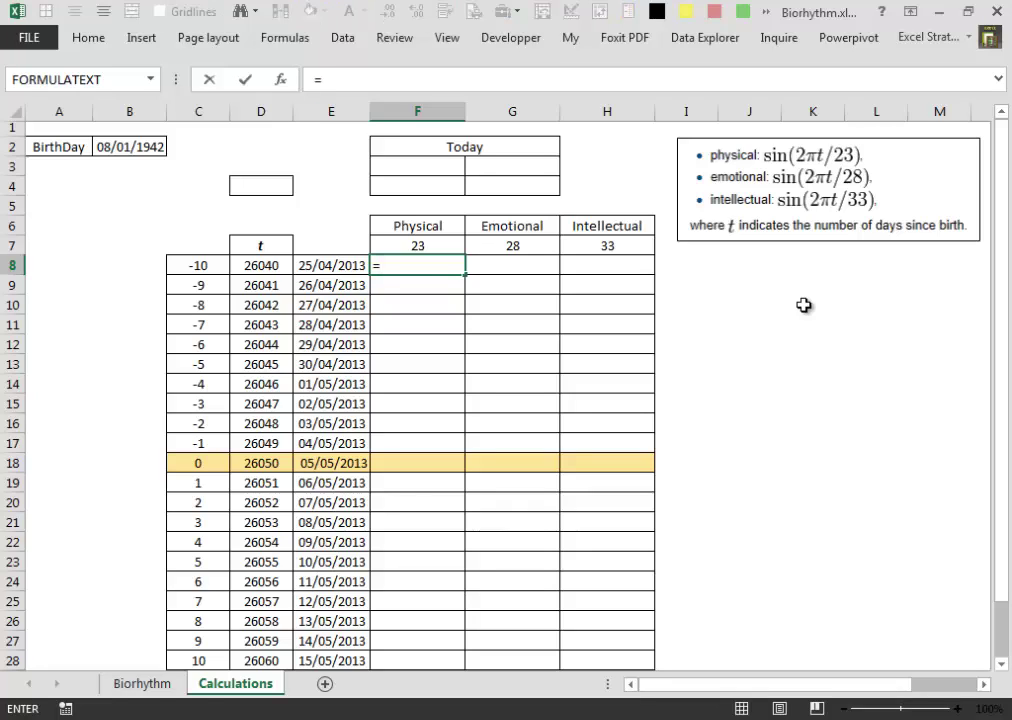
{"action": "type", "text": "sin"}
{"action": "key", "text": "Tab"}
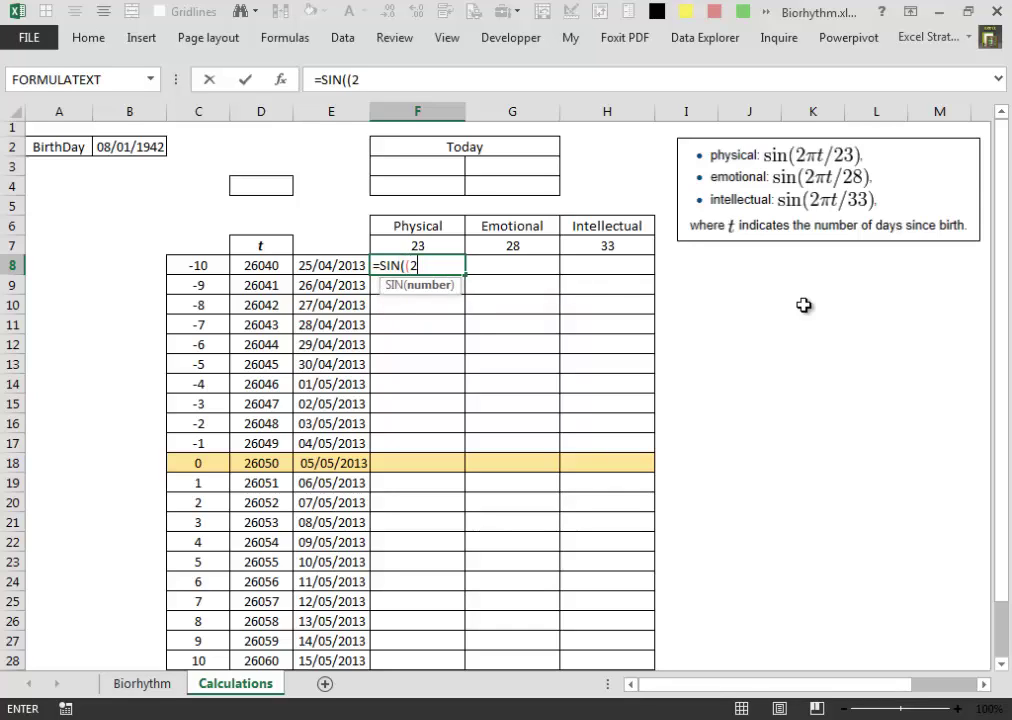
{"action": "type", "text": "(2*pi"}
{"action": "key", "text": "Tab"}
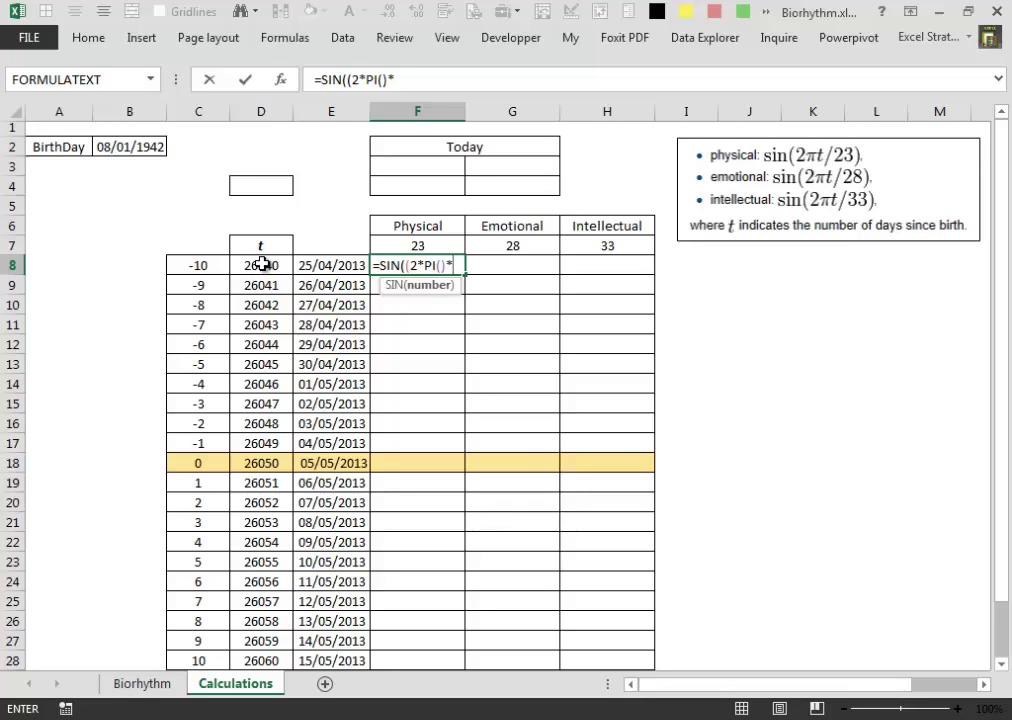
{"action": "left_click", "coordinate": [263, 263]}
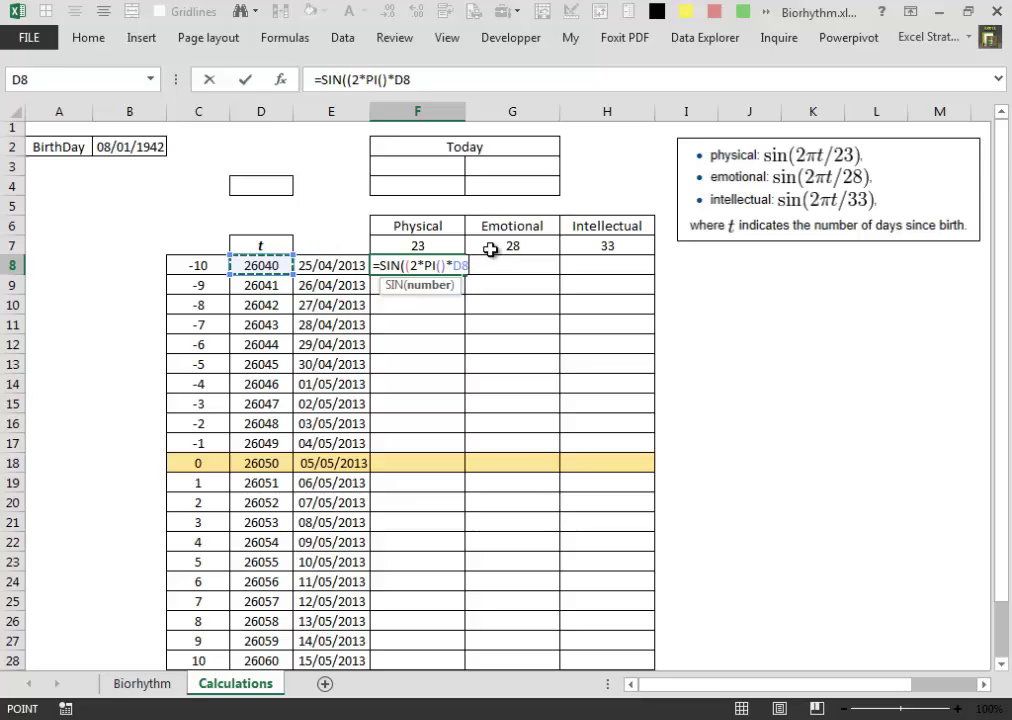
{"action": "key", "text": "F4"}
{"action": "key", "text": "F4"}
{"action": "key", "text": "F4"}
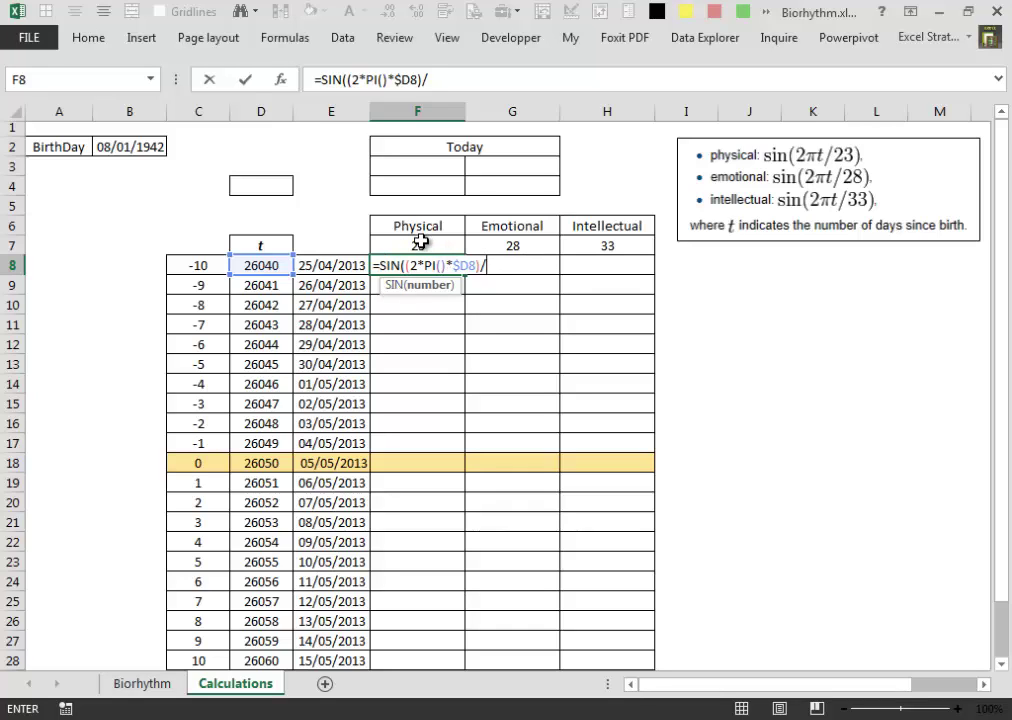
{"action": "left_click", "coordinate": [420, 241]}
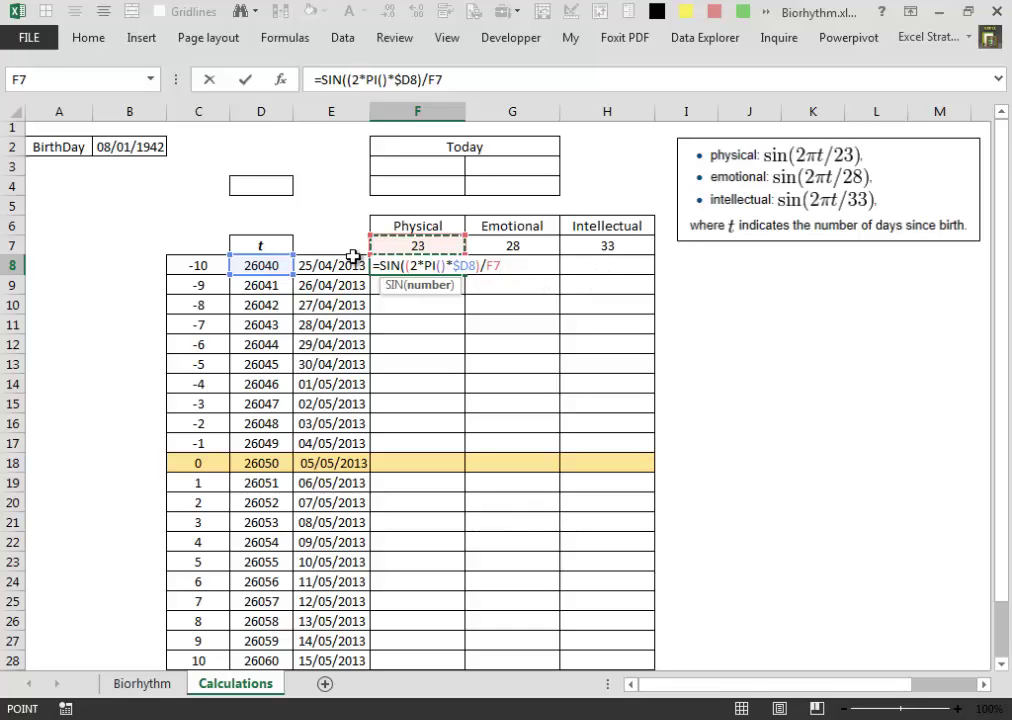
{"action": "key", "text": "F4"}
{"action": "key", "text": "F4"}
{"action": "type", "text": ")"}
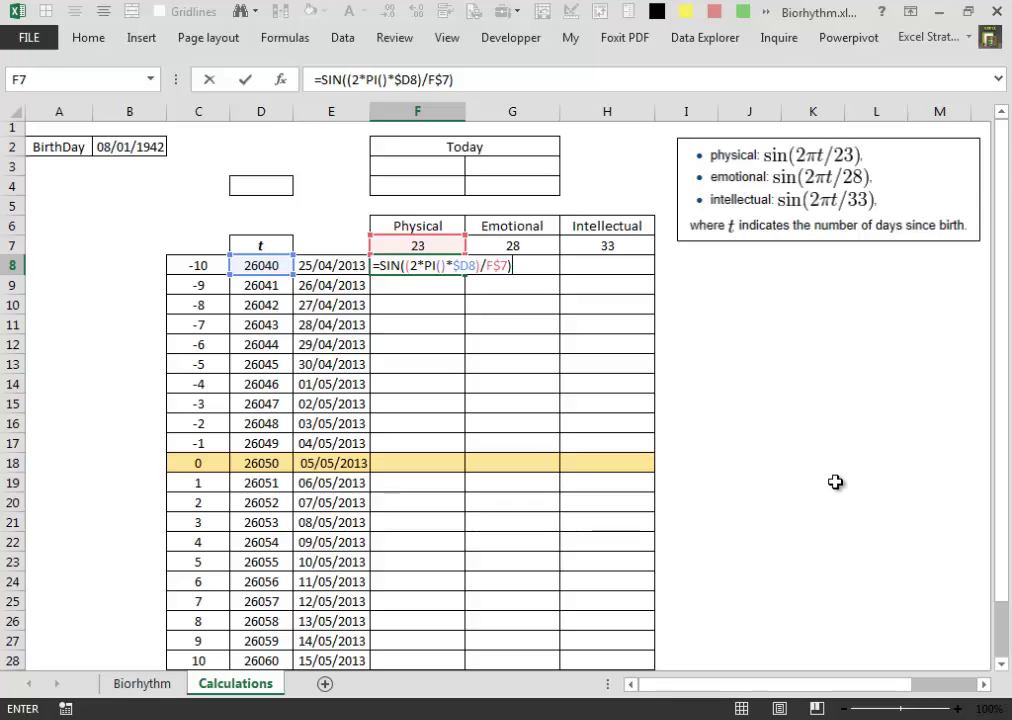
{"action": "key", "text": "ctrl+Return"}
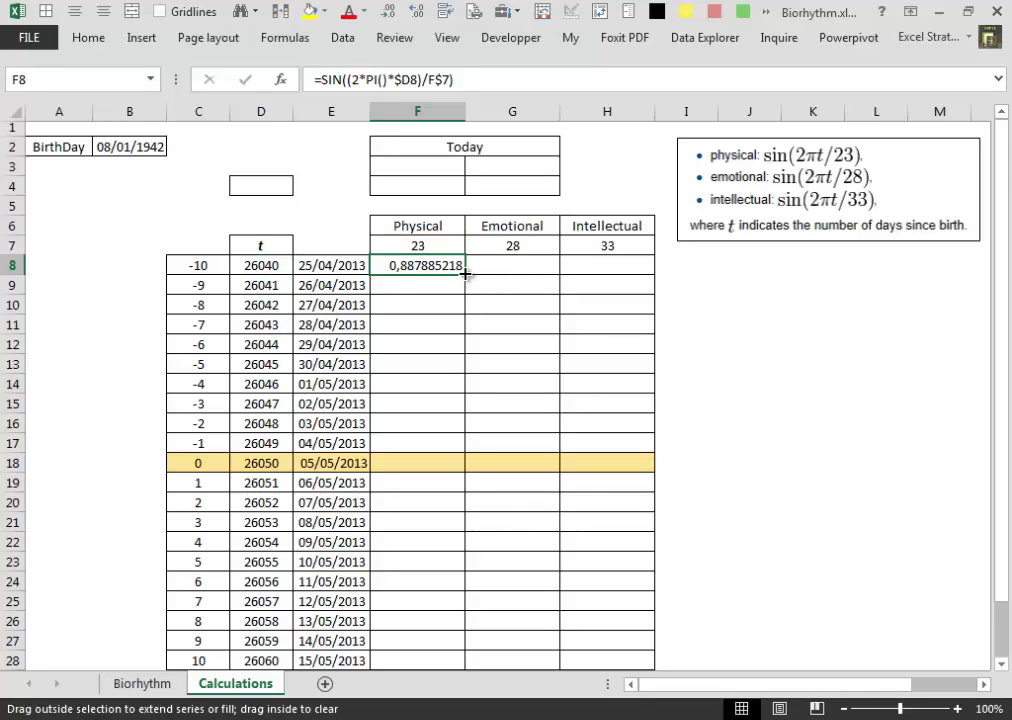
Copy F8's sine formula across to H8 and down through row 28.
{"action": "left_click_drag", "start_coordinate": [465, 273], "coordinate": [640, 271]}
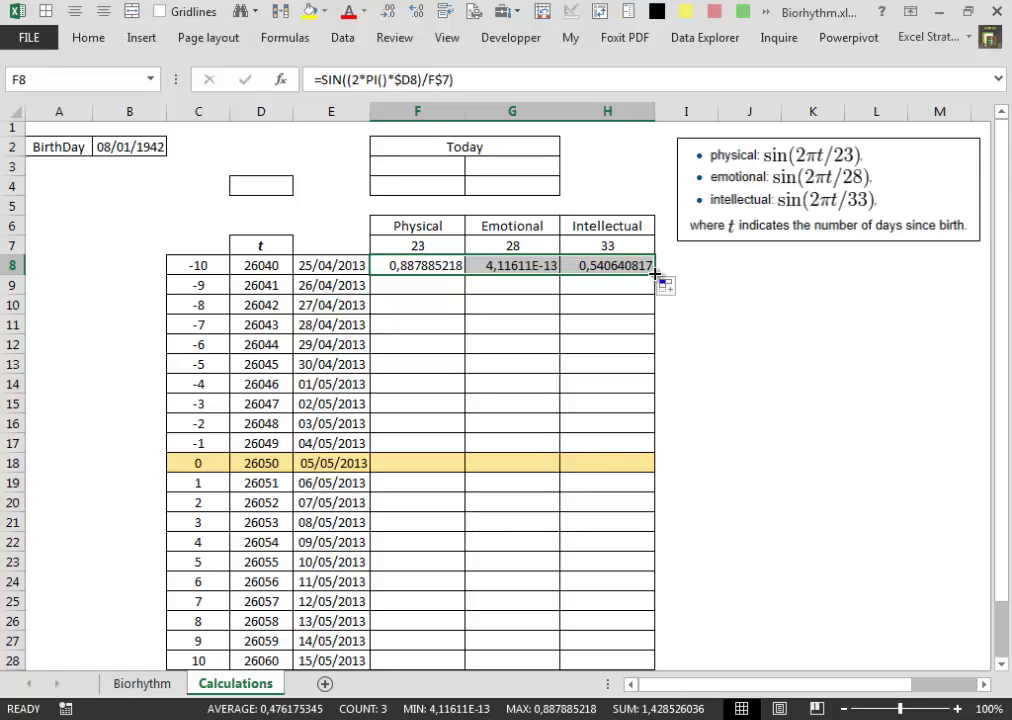
{"action": "double_click", "coordinate": [655, 273]}
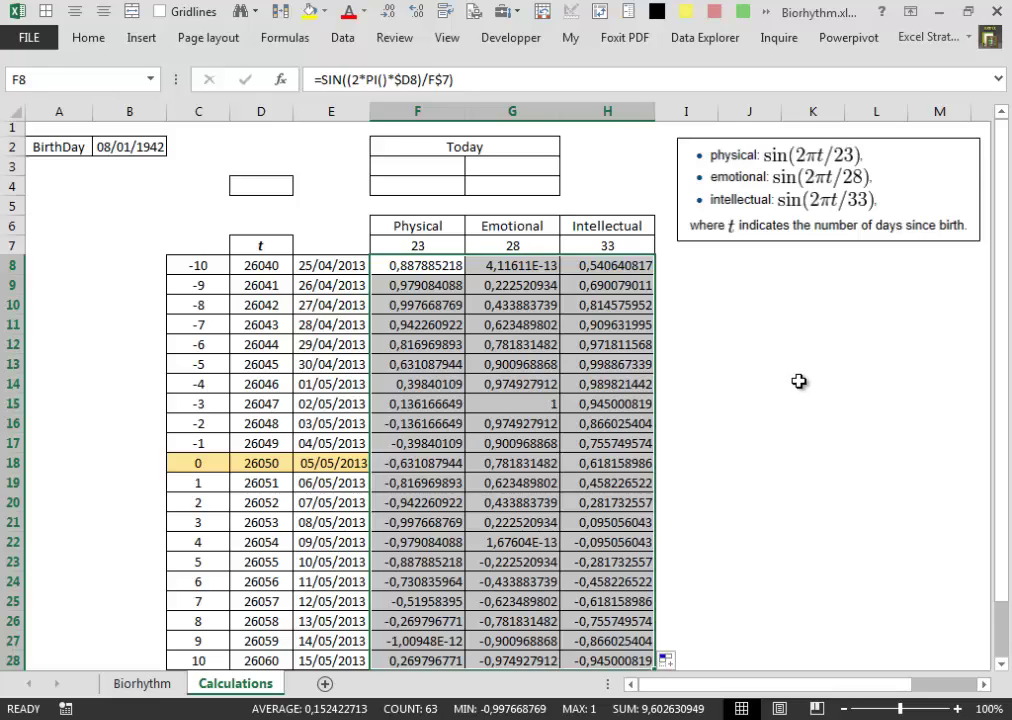
{"action": "left_click", "coordinate": [799, 381]}
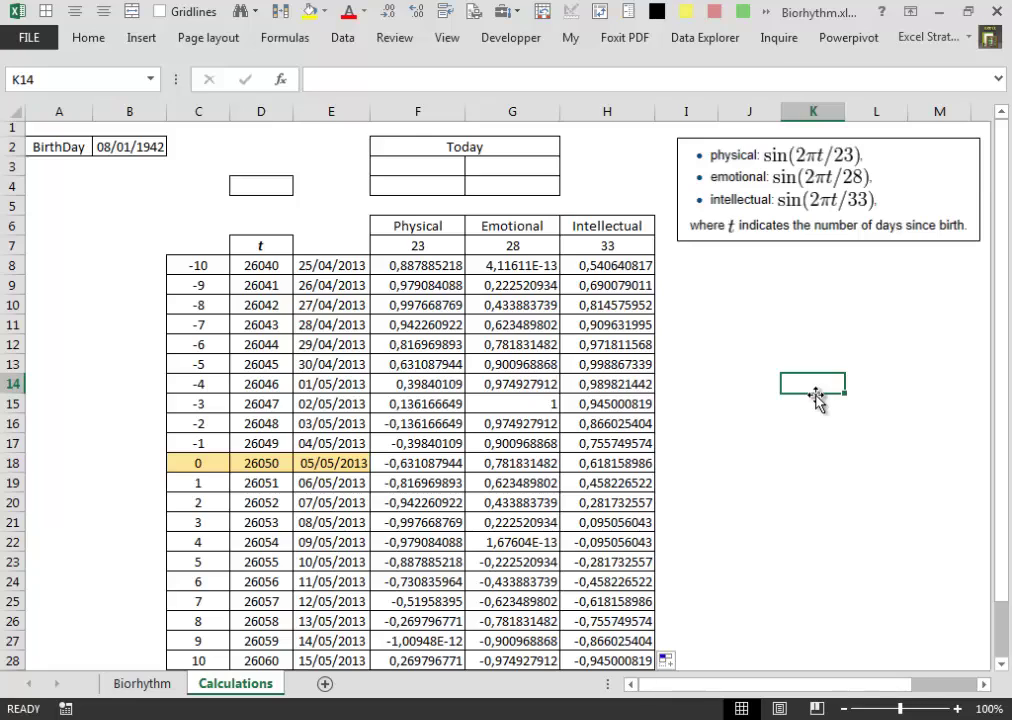
Enter =TODAY() in F3 and copy it to F4, both showing 05/05/2013.
{"action": "left_click", "coordinate": [442, 166]}
{"action": "type", "text": "="}
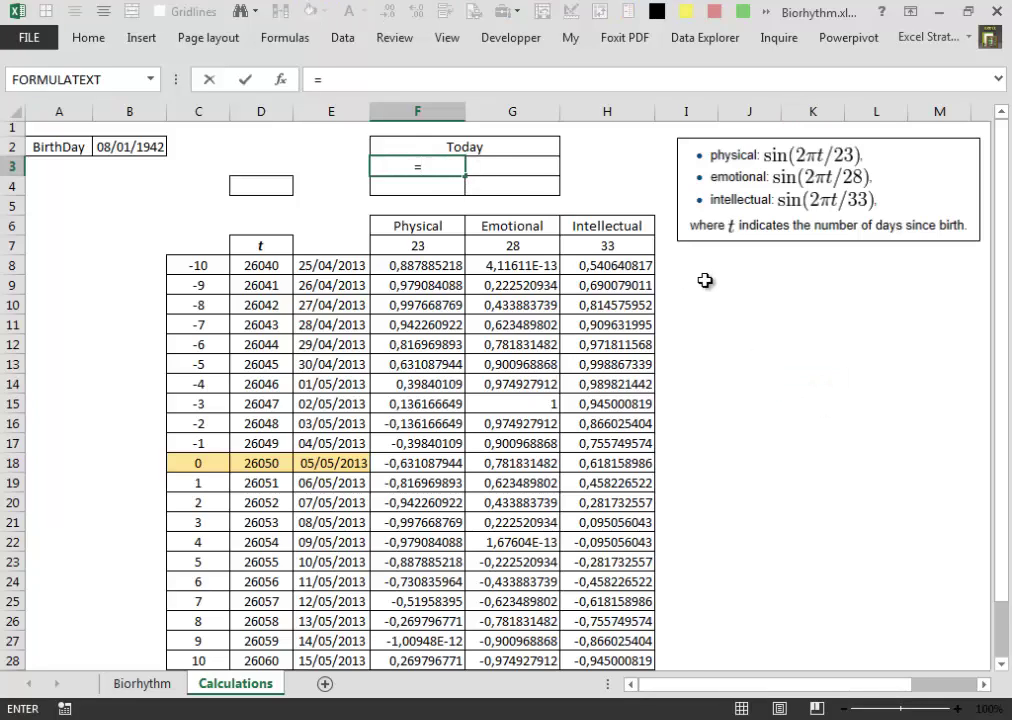
{"action": "type", "text": "today"}
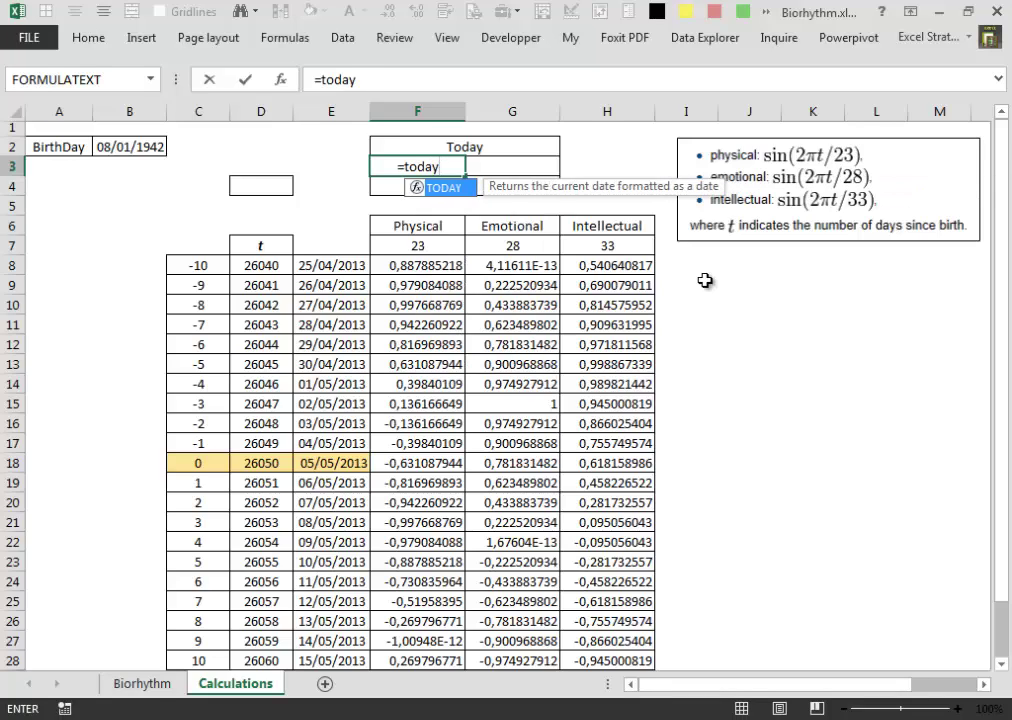
{"action": "key", "text": "Tab"}
{"action": "type", "text": ")"}
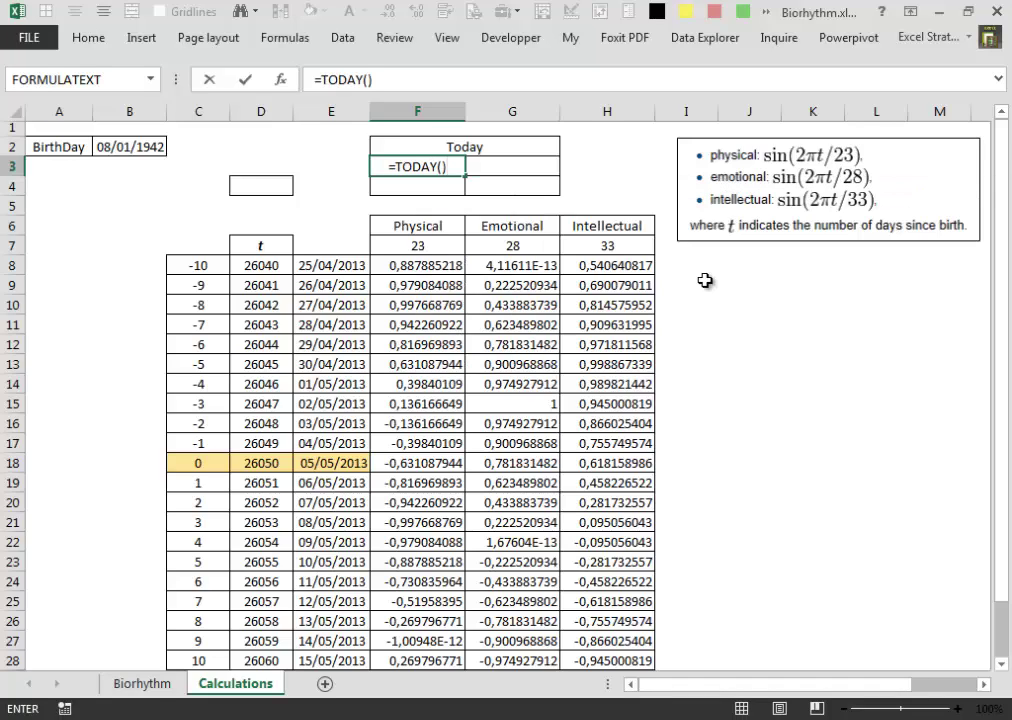
{"action": "key", "text": "Return"}
{"action": "key", "text": "ctrl+d"}
Enter -1 in G3 and 1 in G4.
{"action": "key", "text": "Up"}
{"action": "key", "text": "Right"}
{"action": "type", "text": "-"}
{"action": "key", "text": "Return"}
{"action": "type", "text": "1"}
{"action": "key", "text": "ctrl+Return"}
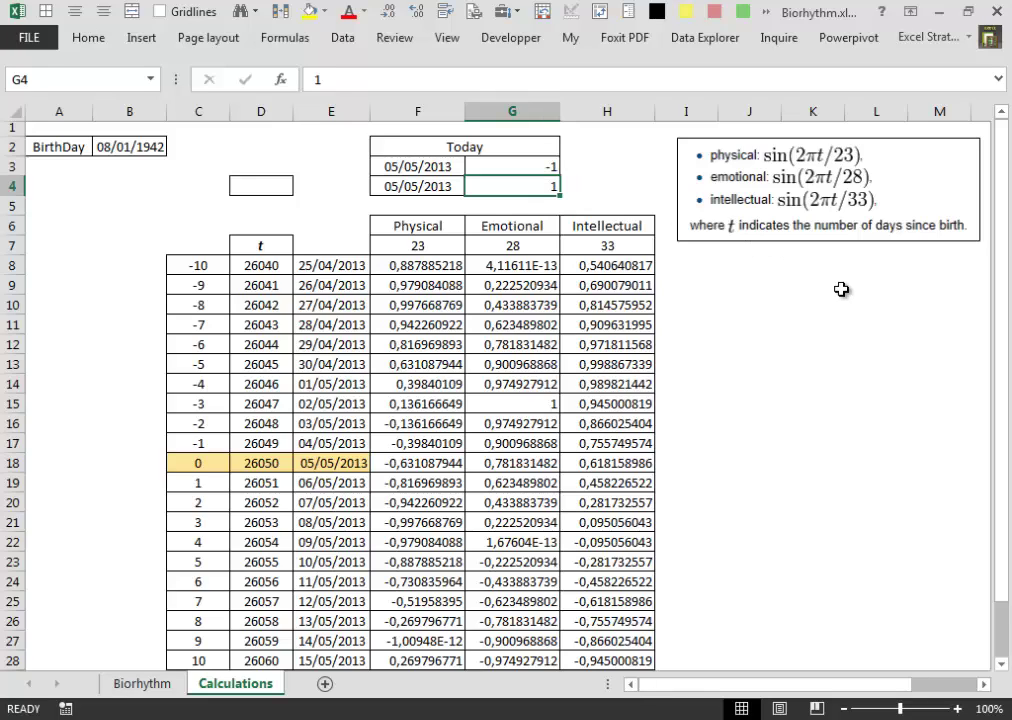
Insert a Scatter with Smooth Lines chart of E8:H28 and move it to the lower left.
{"action": "left_click", "coordinate": [326, 269]}
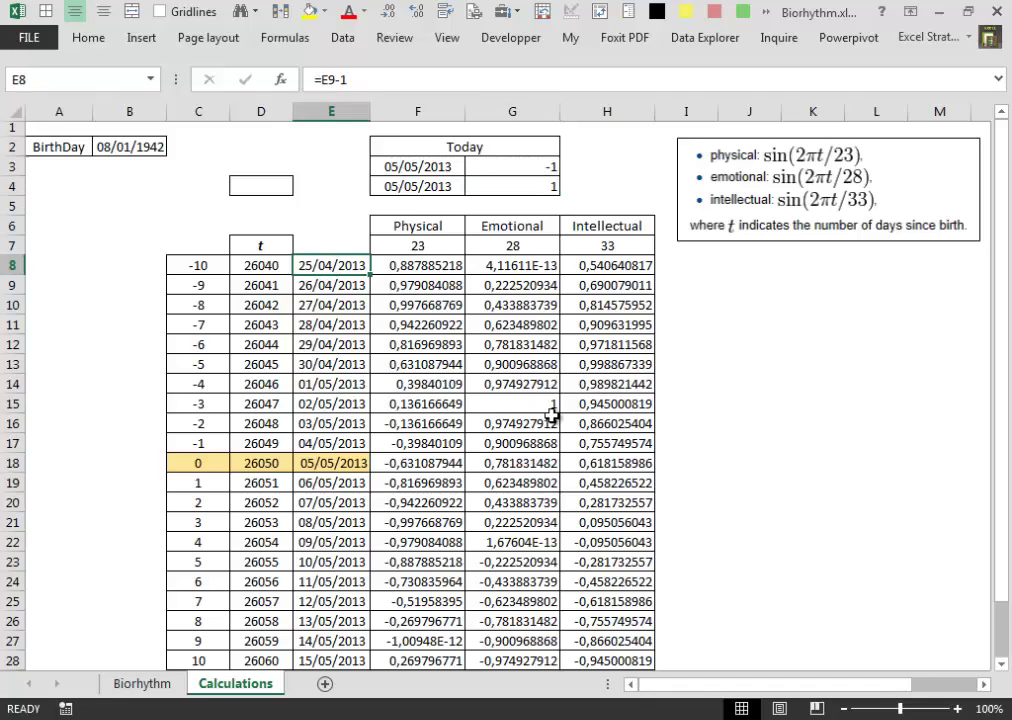
{"action": "left_click", "coordinate": [640, 655], "text": "shift"}
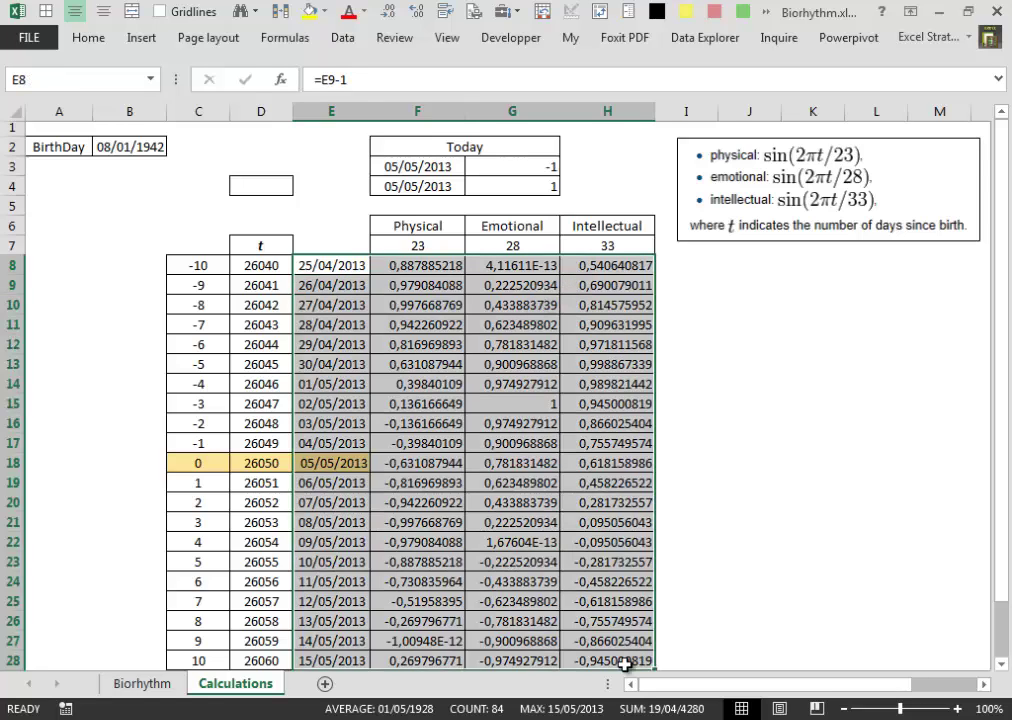
{"action": "left_click", "coordinate": [142, 39]}
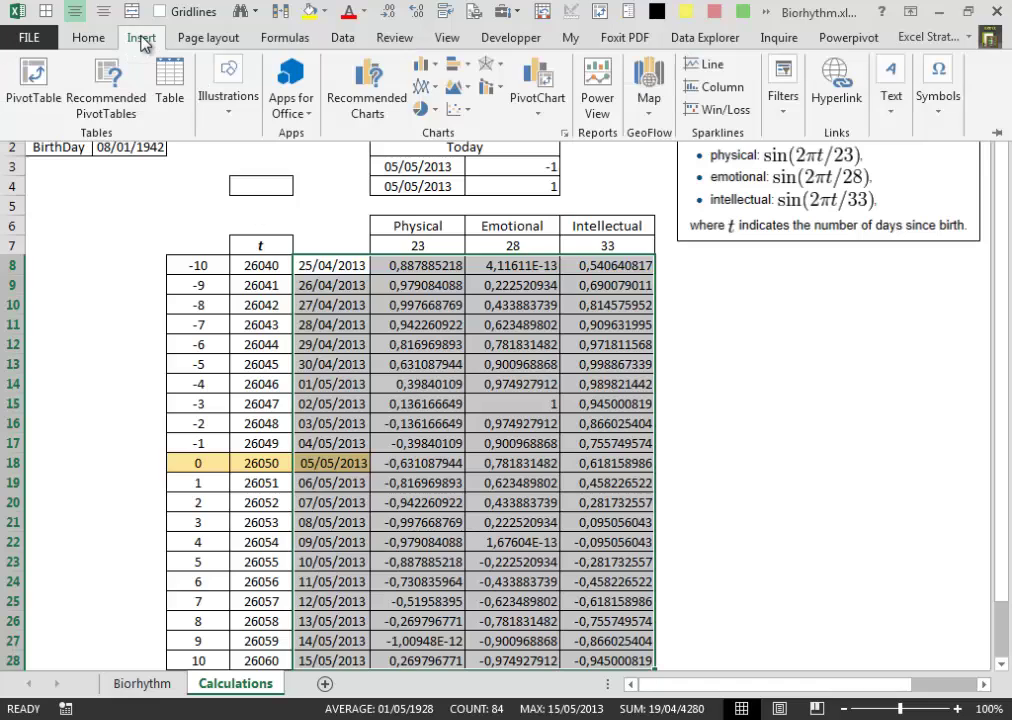
{"action": "left_click", "coordinate": [464, 116]}
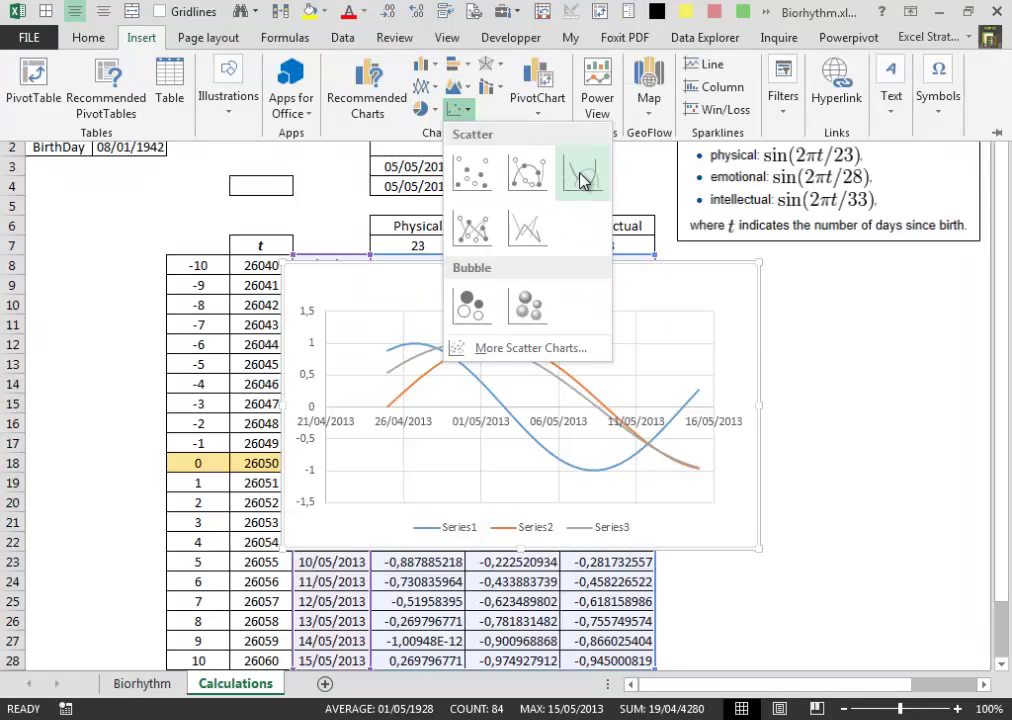
{"action": "left_click", "coordinate": [583, 178]}
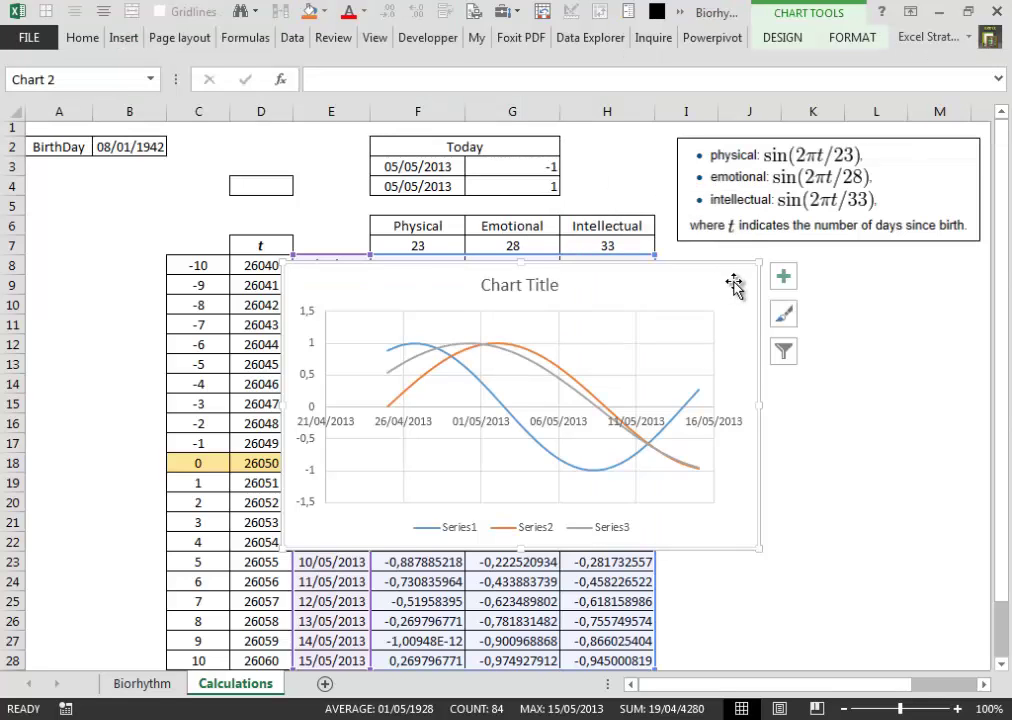
{"action": "mouse_move", "coordinate": [734, 284]}
{"action": "left_mouse_down"}
{"action": "mouse_move", "coordinate": [599, 334]}
{"action": "mouse_move", "coordinate": [533, 376]}
{"action": "left_mouse_up"}
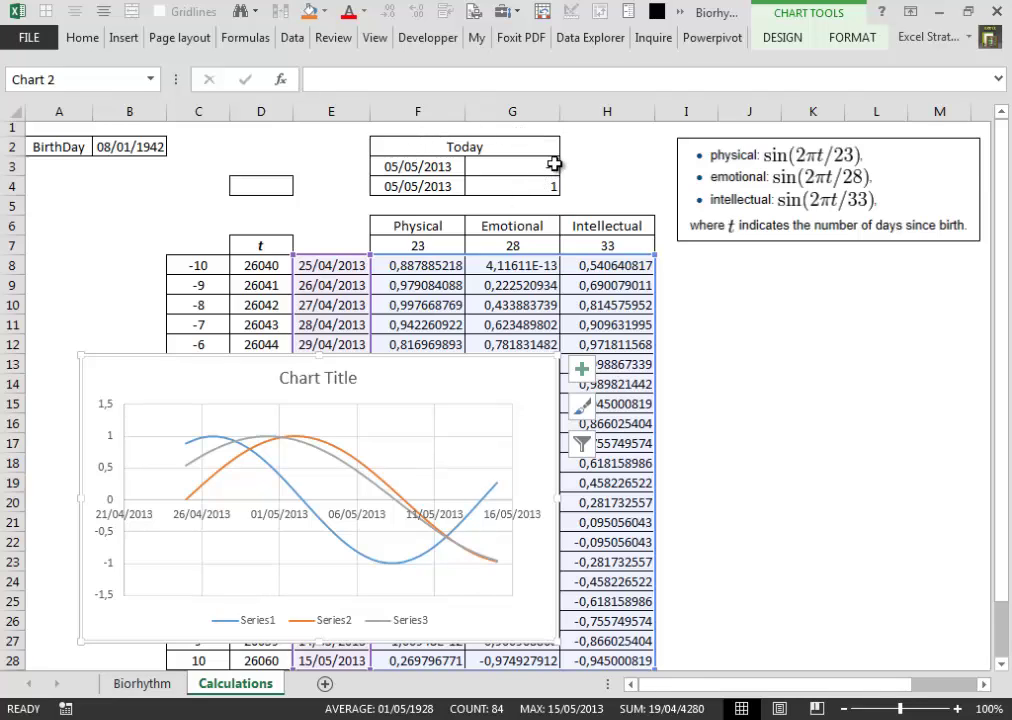
Add a chart series named from F2 with X values F3:F4 and Y values G3:G4.
{"action": "right_click", "coordinate": [536, 386]}
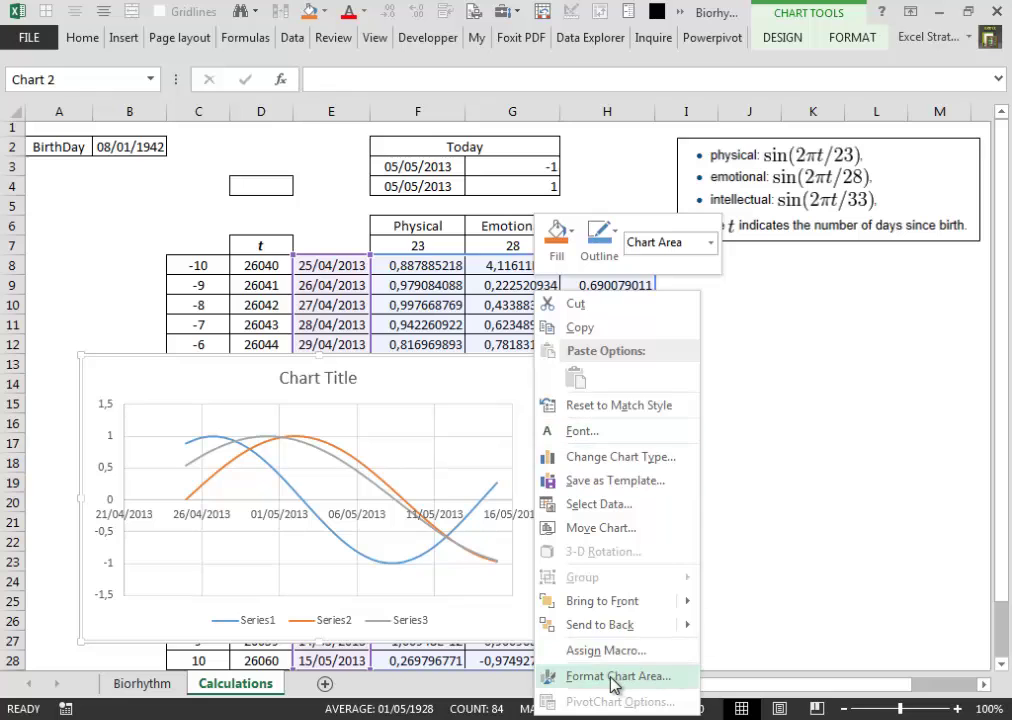
{"action": "left_click", "coordinate": [606, 505]}
{"action": "left_click_drag", "start_coordinate": [620, 428], "coordinate": [826, 280]}
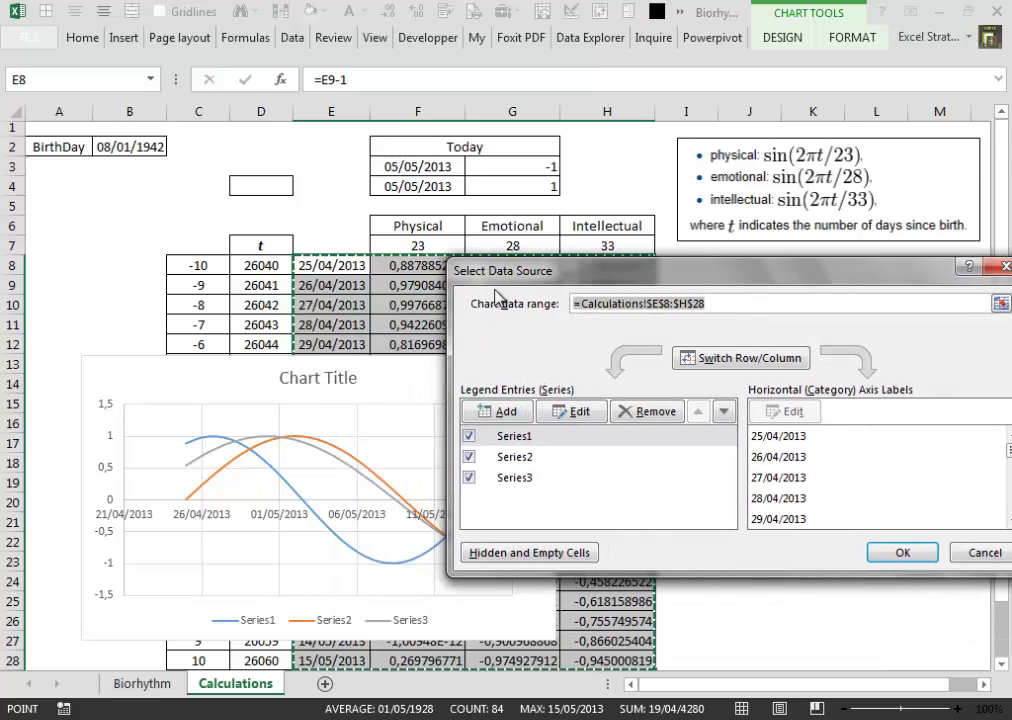
{"action": "left_click", "coordinate": [500, 411]}
{"action": "left_click_drag", "start_coordinate": [520, 507], "coordinate": [742, 415]}
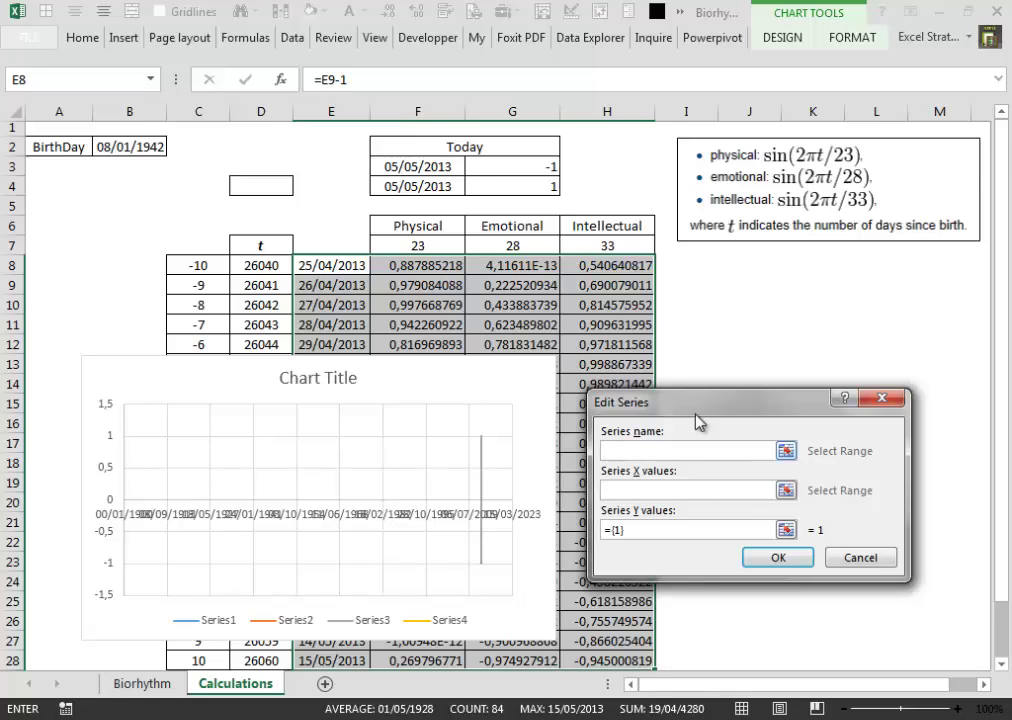
{"action": "left_click", "coordinate": [410, 147]}
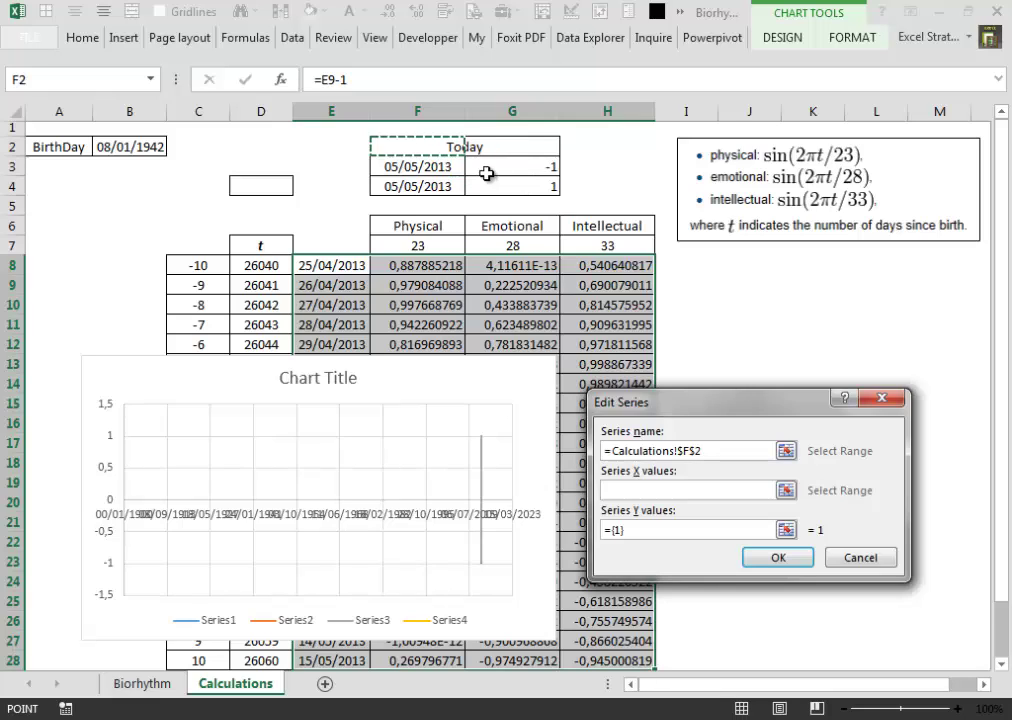
{"action": "left_click", "coordinate": [666, 490]}
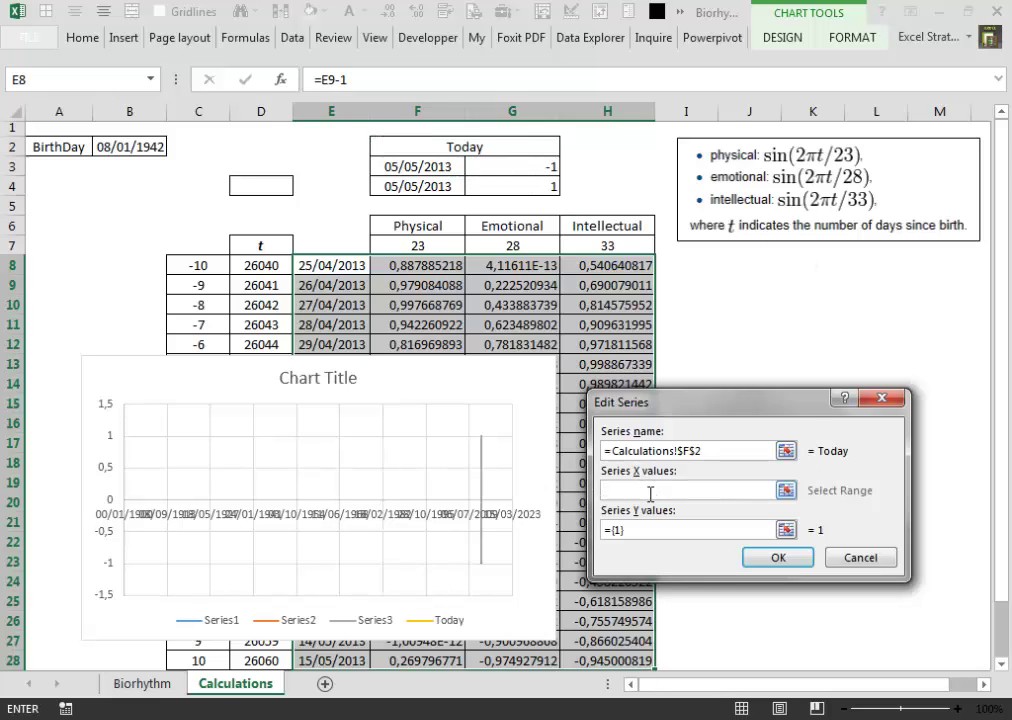
{"action": "left_click_drag", "start_coordinate": [421, 173], "coordinate": [422, 184]}
{"action": "left_click_drag", "start_coordinate": [637, 529], "coordinate": [601, 535]}
{"action": "key", "text": "Delete"}
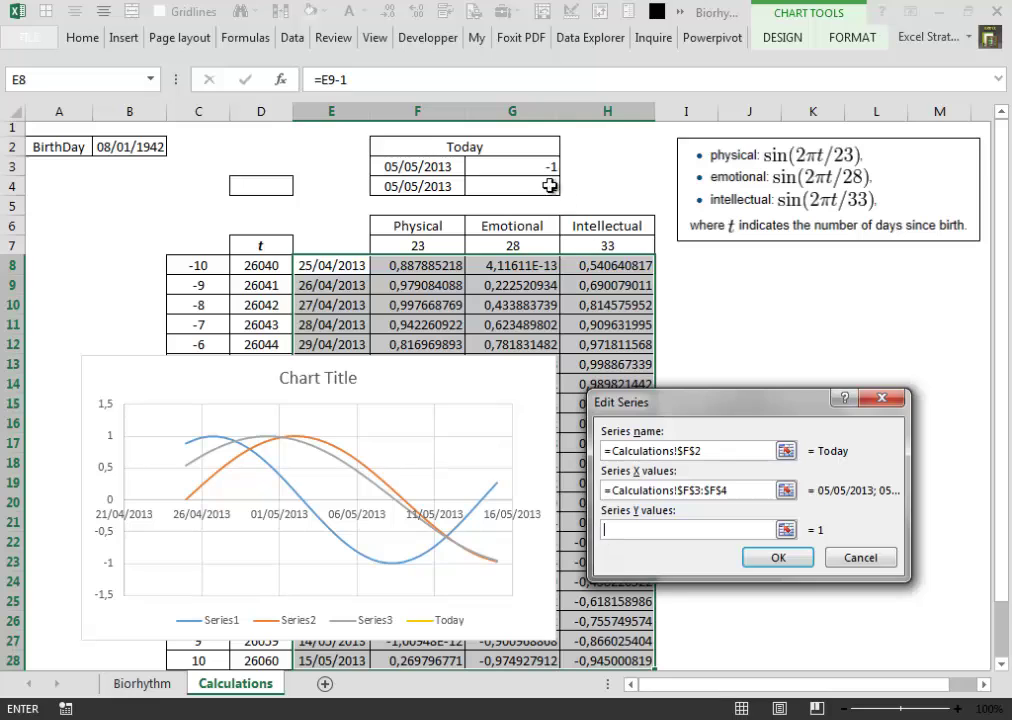
{"action": "left_click_drag", "start_coordinate": [525, 168], "coordinate": [526, 186]}
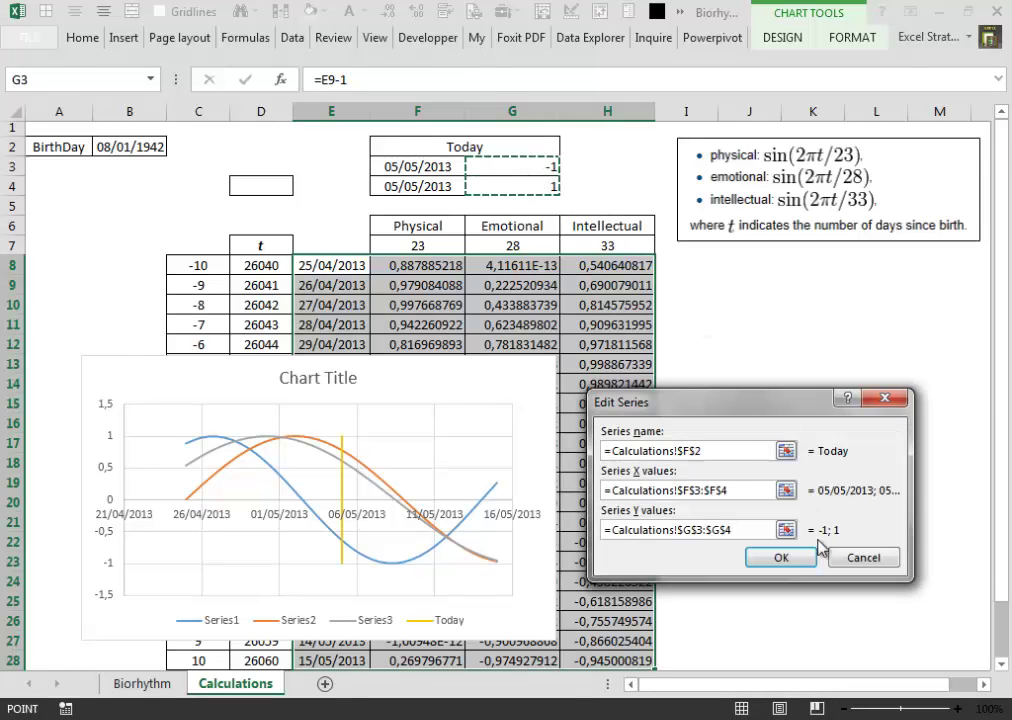
{"action": "left_click", "coordinate": [781, 557]}
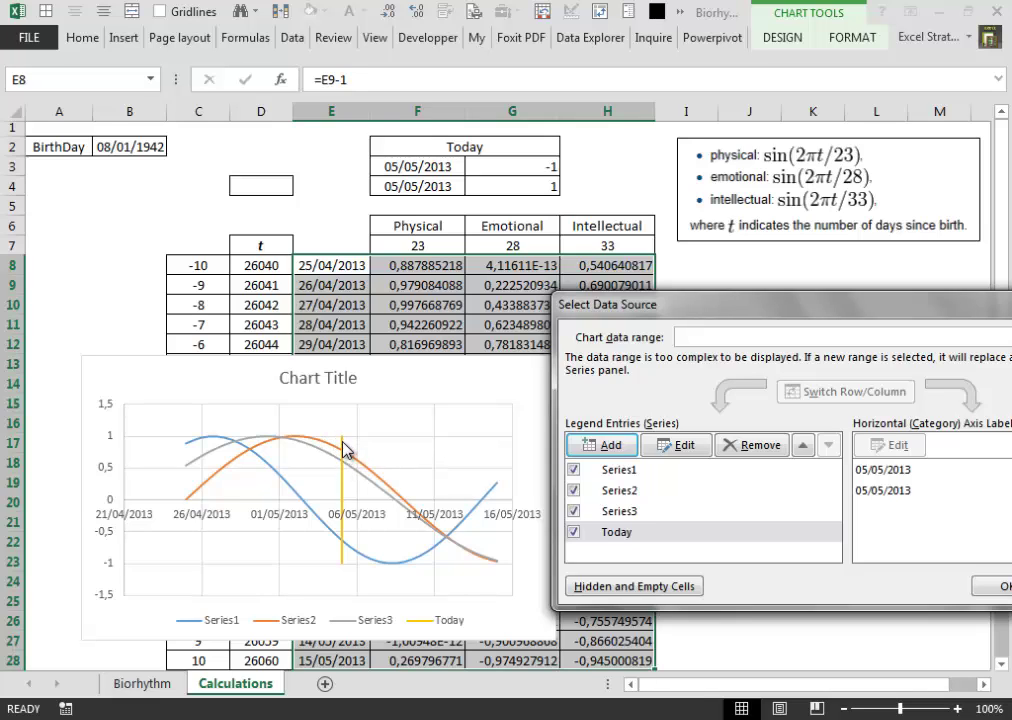
Rename Series1 to Physical using header cell F6 as the series name.
{"action": "left_click_drag", "start_coordinate": [868, 310], "coordinate": [775, 346]}
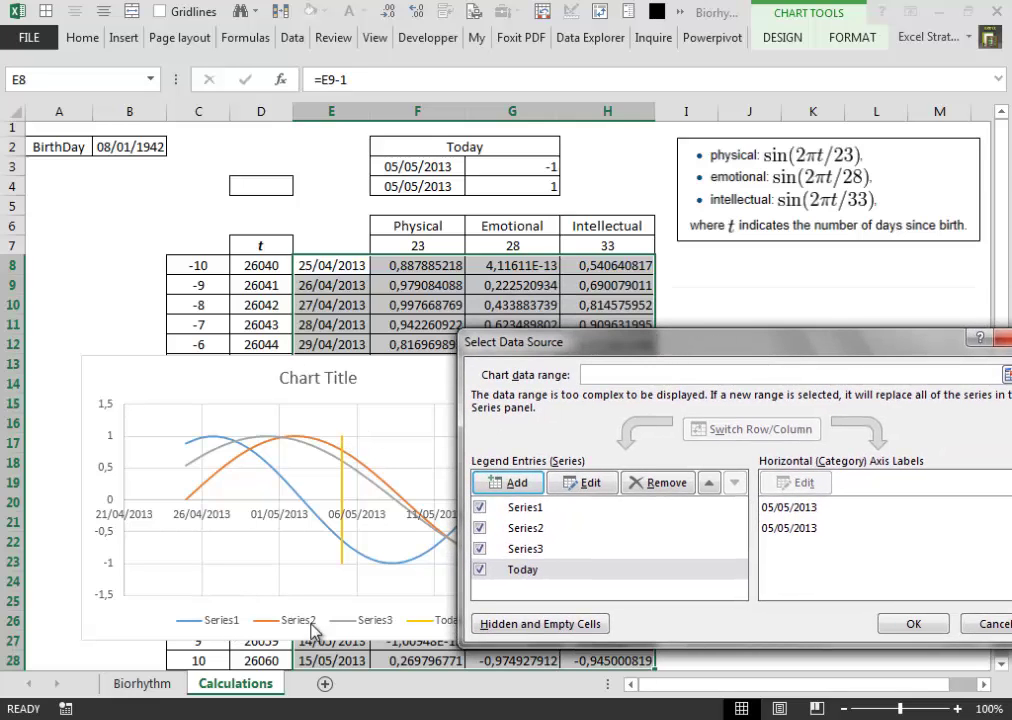
{"action": "left_click_drag", "start_coordinate": [760, 350], "coordinate": [788, 338]}
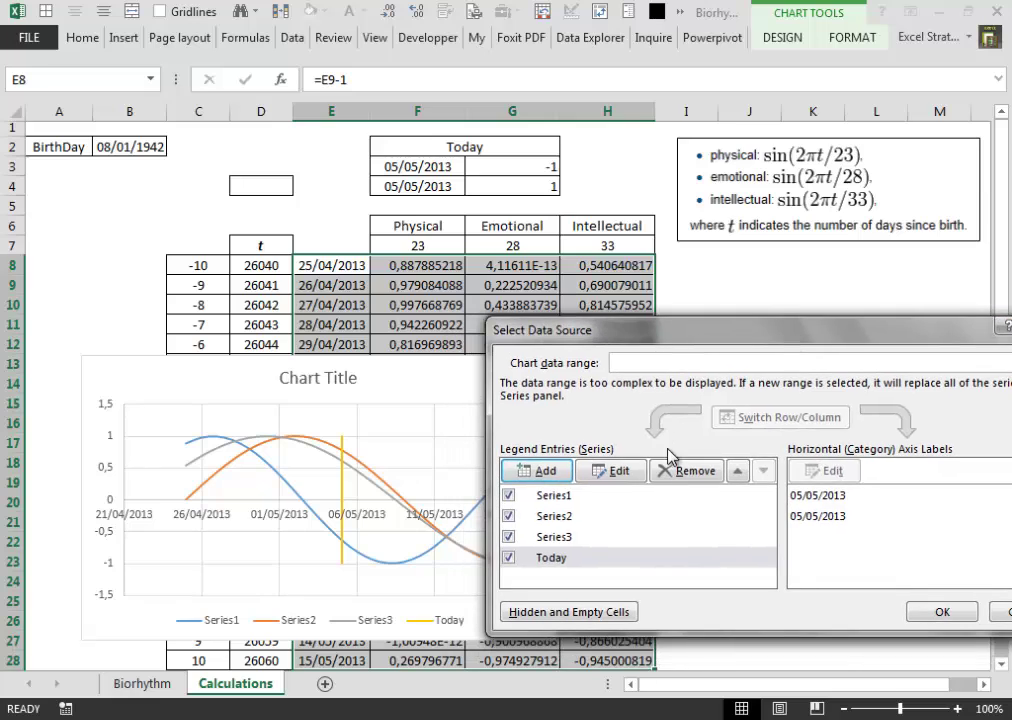
{"action": "left_click", "coordinate": [548, 500]}
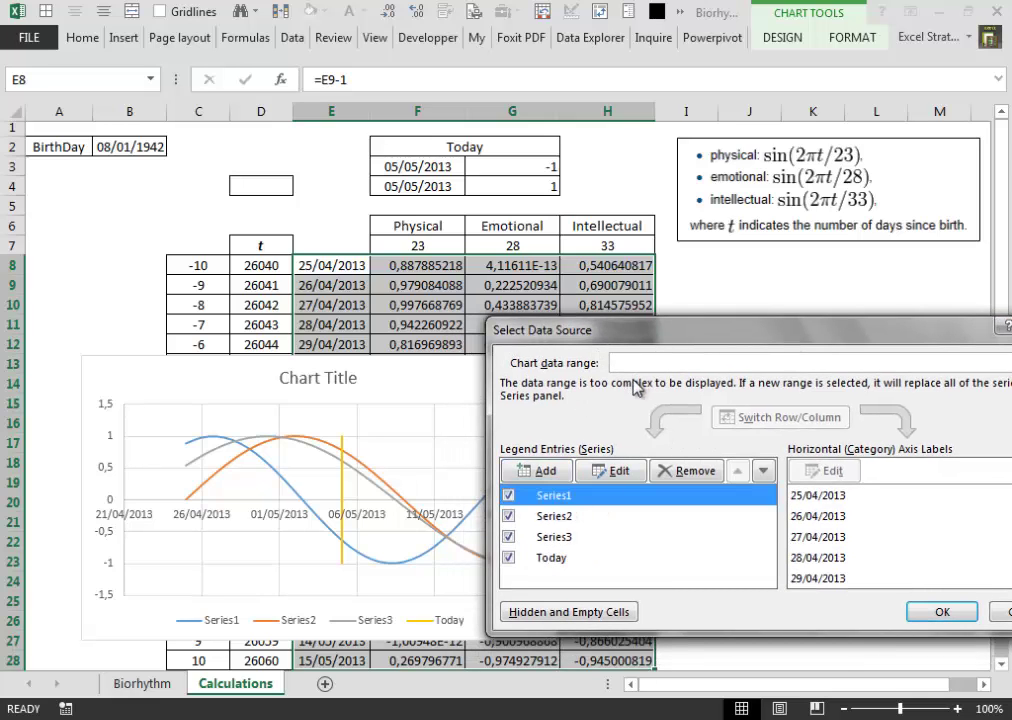
{"action": "left_click", "coordinate": [615, 471]}
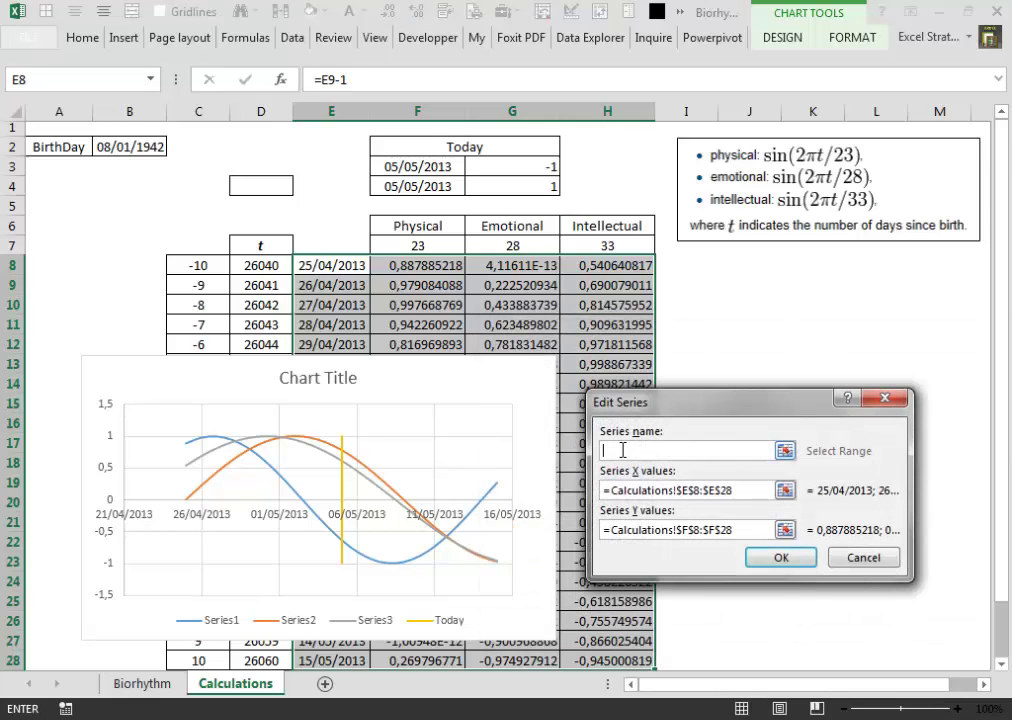
{"action": "left_click", "coordinate": [432, 227]}
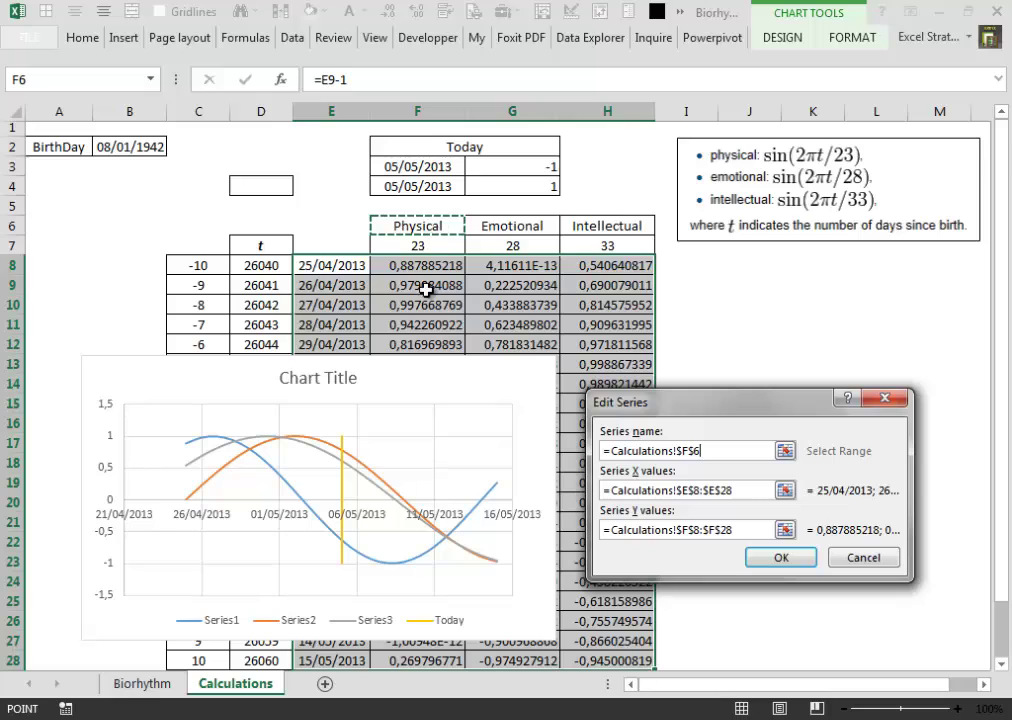
{"action": "left_click", "coordinate": [781, 557]}
Rename Series2 and Series3 to Emotional and Intellectual from headers G6 and H6.
{"action": "left_click", "coordinate": [572, 520]}
{"action": "left_click", "coordinate": [612, 471]}
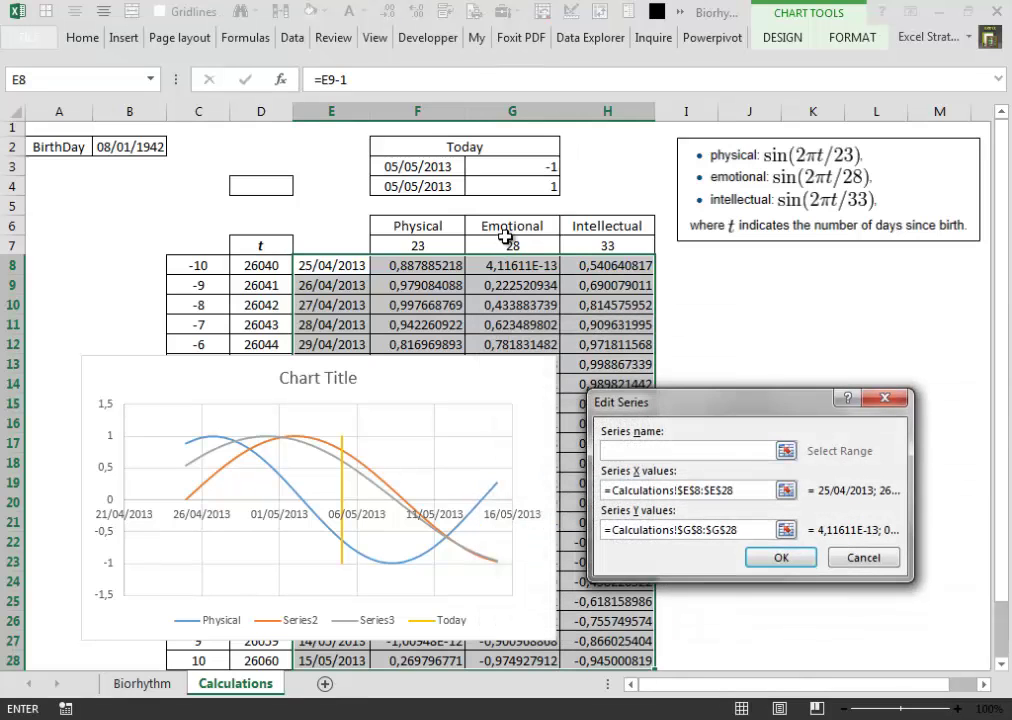
{"action": "left_click", "coordinate": [512, 226]}
{"action": "left_click", "coordinate": [781, 557]}
{"action": "left_click", "coordinate": [555, 536]}
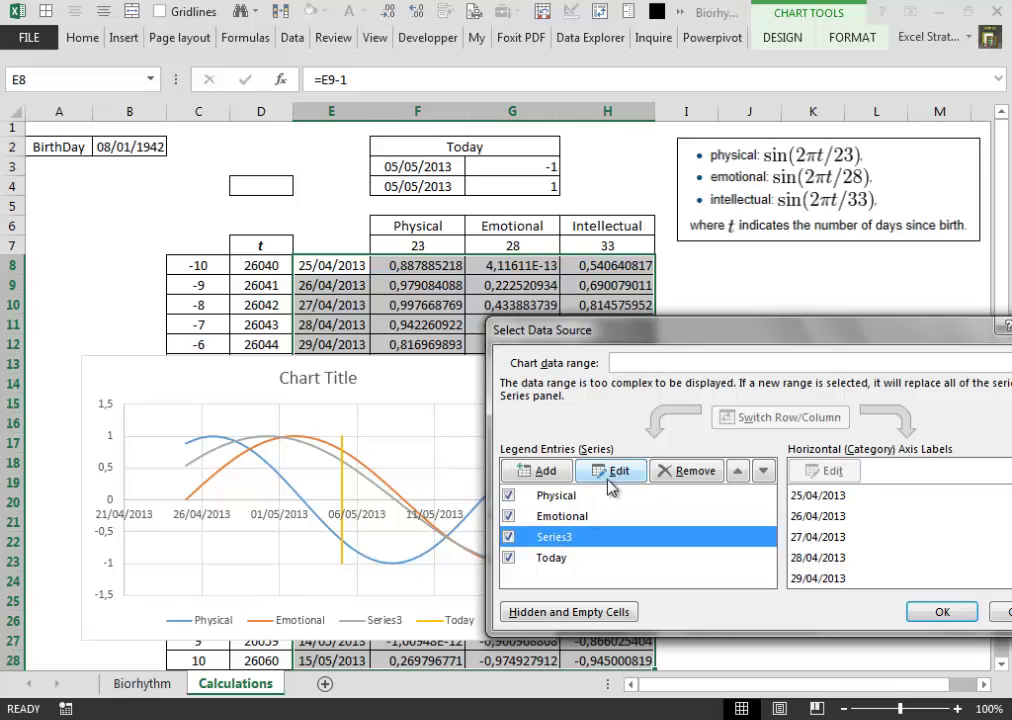
{"action": "left_click", "coordinate": [612, 478]}
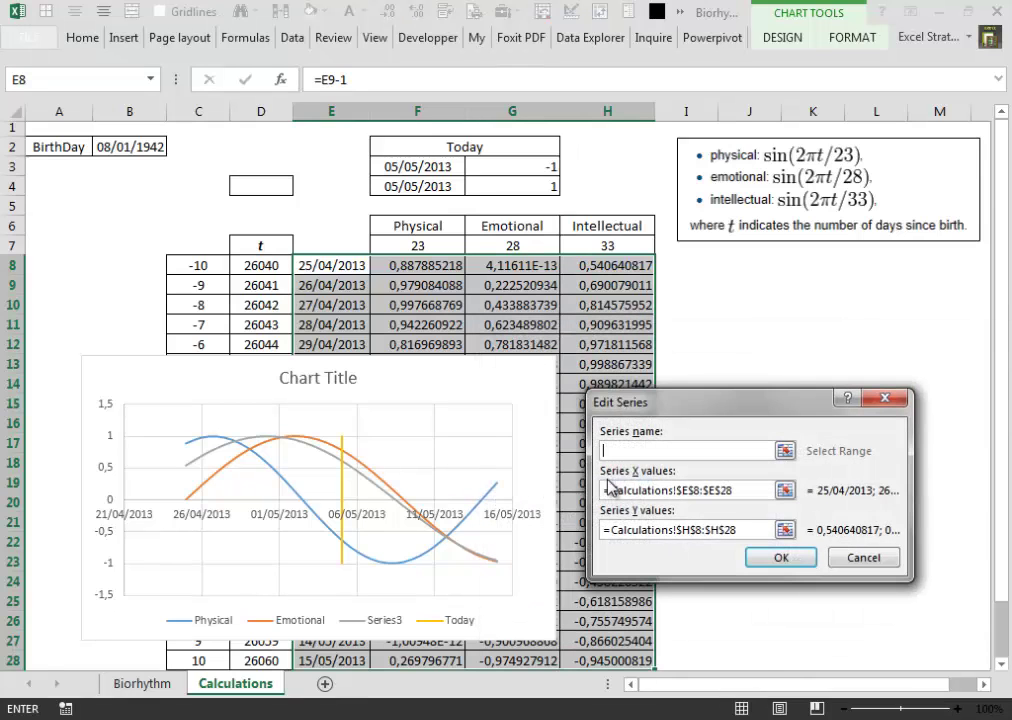
{"action": "left_click", "coordinate": [609, 226]}
{"action": "left_click", "coordinate": [784, 558]}
Apply the renamed series, delete the chart title, and nudge the chart upward.
{"action": "left_click_drag", "start_coordinate": [907, 338], "coordinate": [752, 311]}
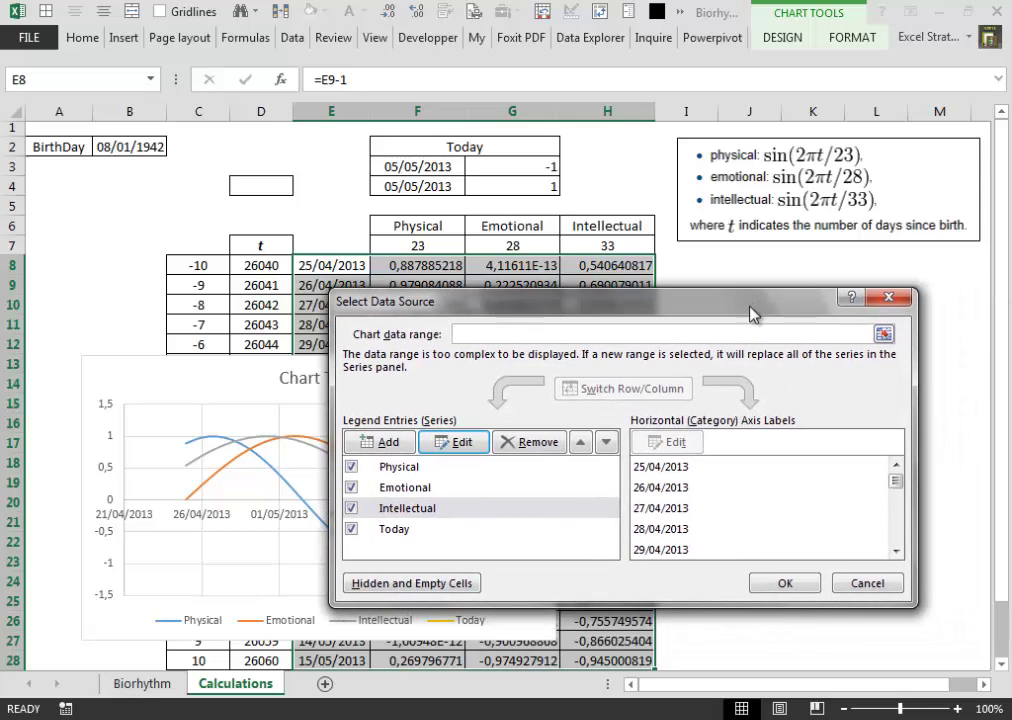
{"action": "left_click", "coordinate": [786, 582]}
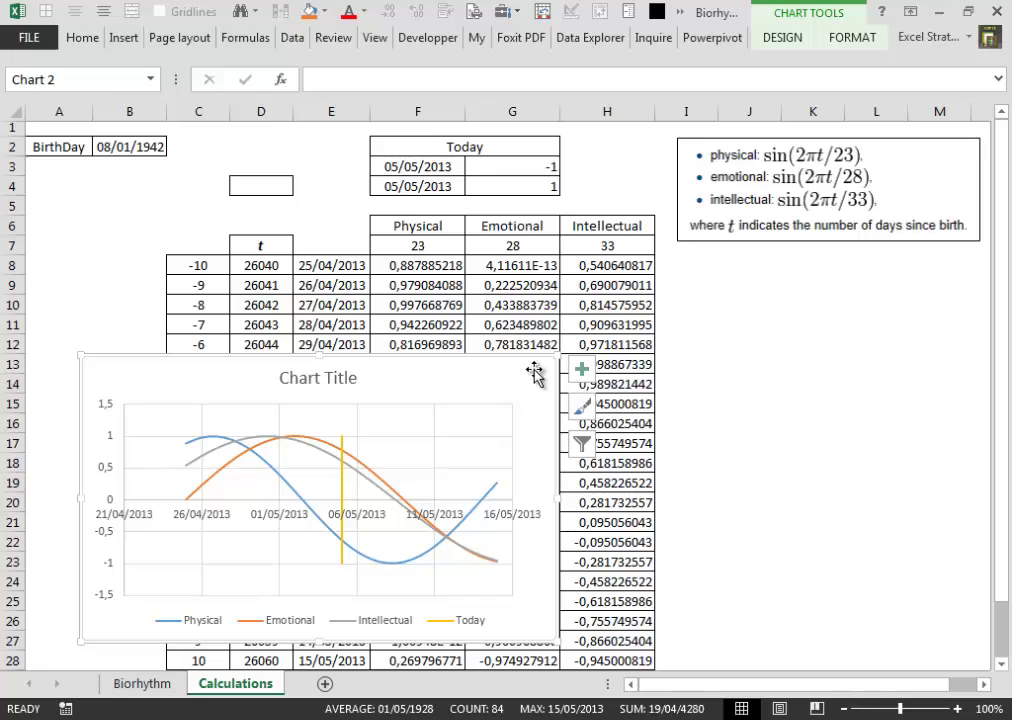
{"action": "left_click", "coordinate": [330, 387]}
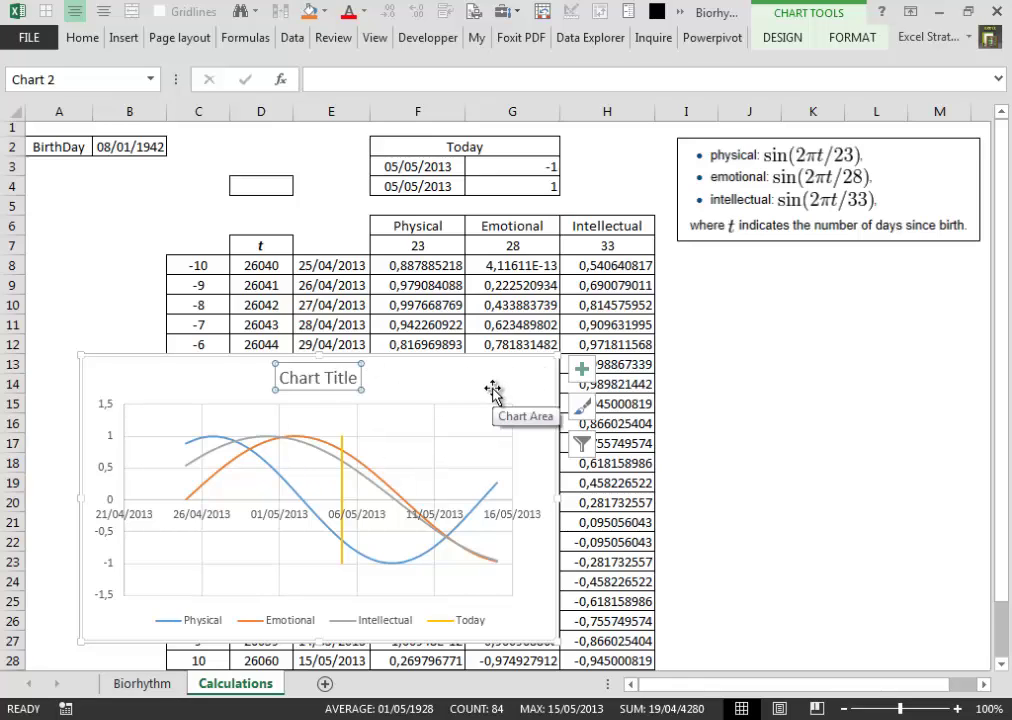
{"action": "key", "text": "Delete"}
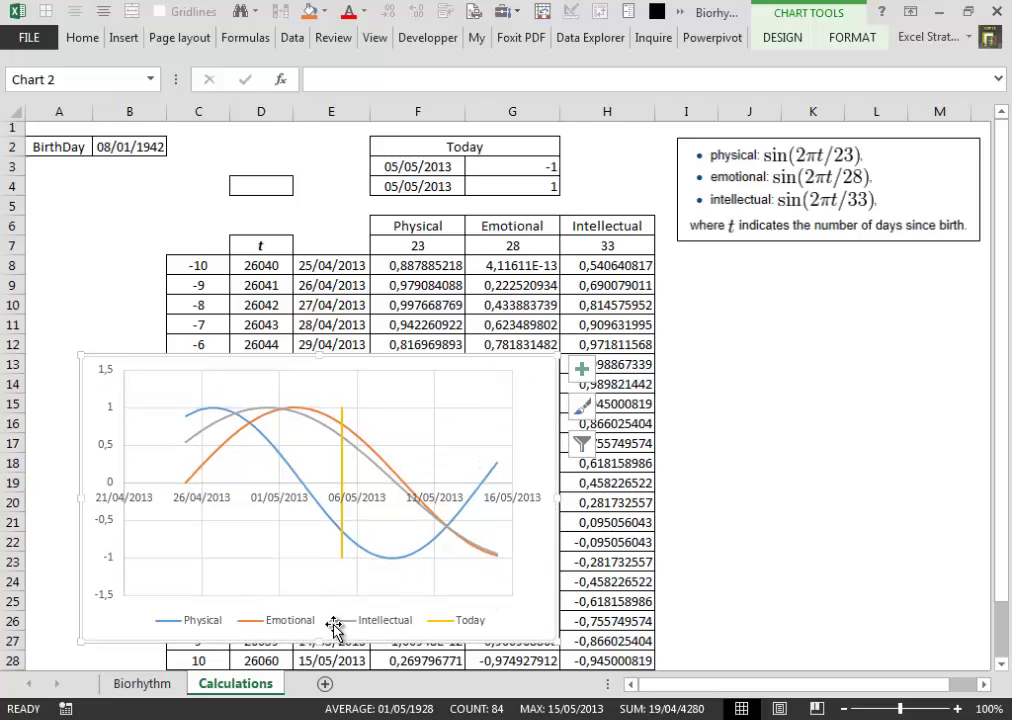
{"action": "left_click_drag", "start_coordinate": [542, 370], "coordinate": [545, 355]}
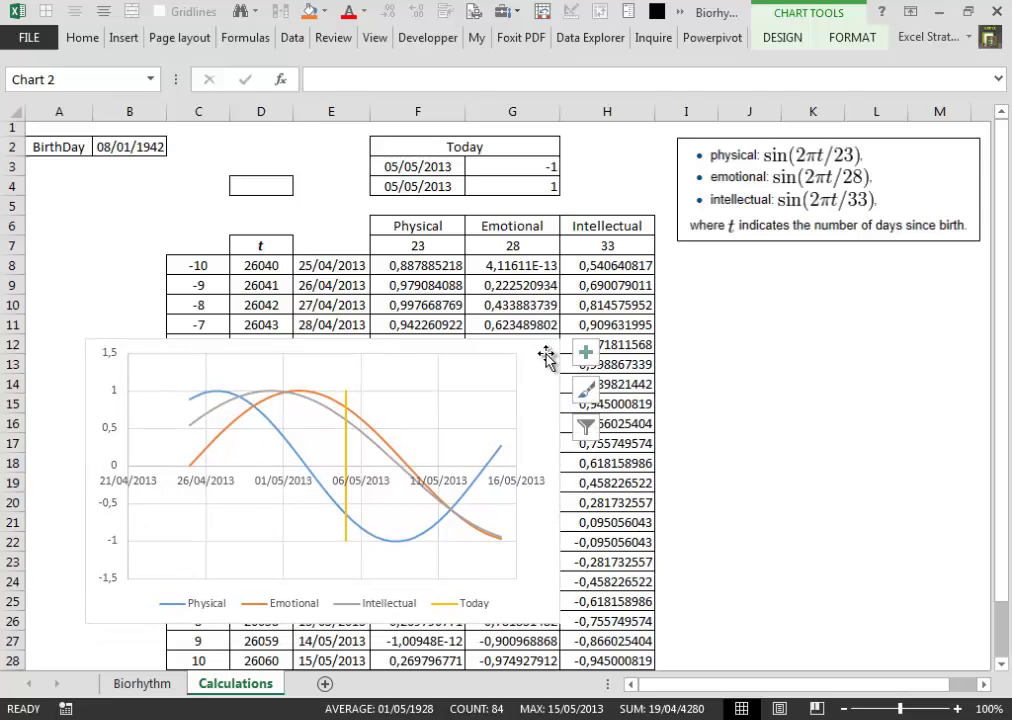
Place the chart legend at the top.
{"action": "left_click", "coordinate": [783, 40]}
{"action": "left_click", "coordinate": [32, 92]}
{"action": "mouse_move", "coordinate": [72, 300]}
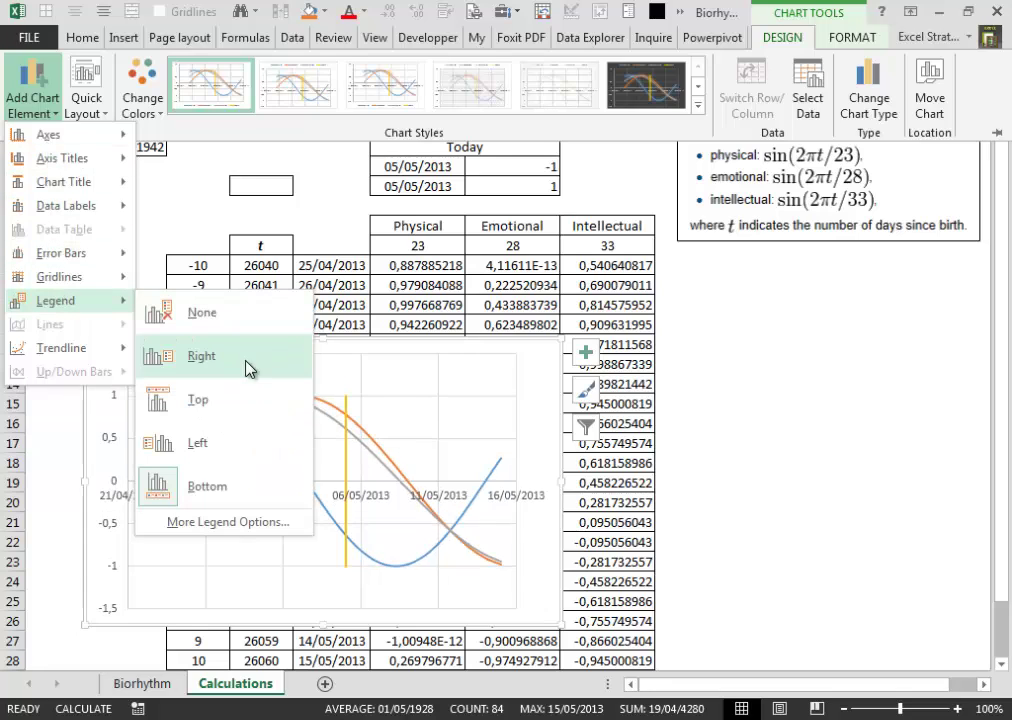
{"action": "left_click", "coordinate": [252, 400]}
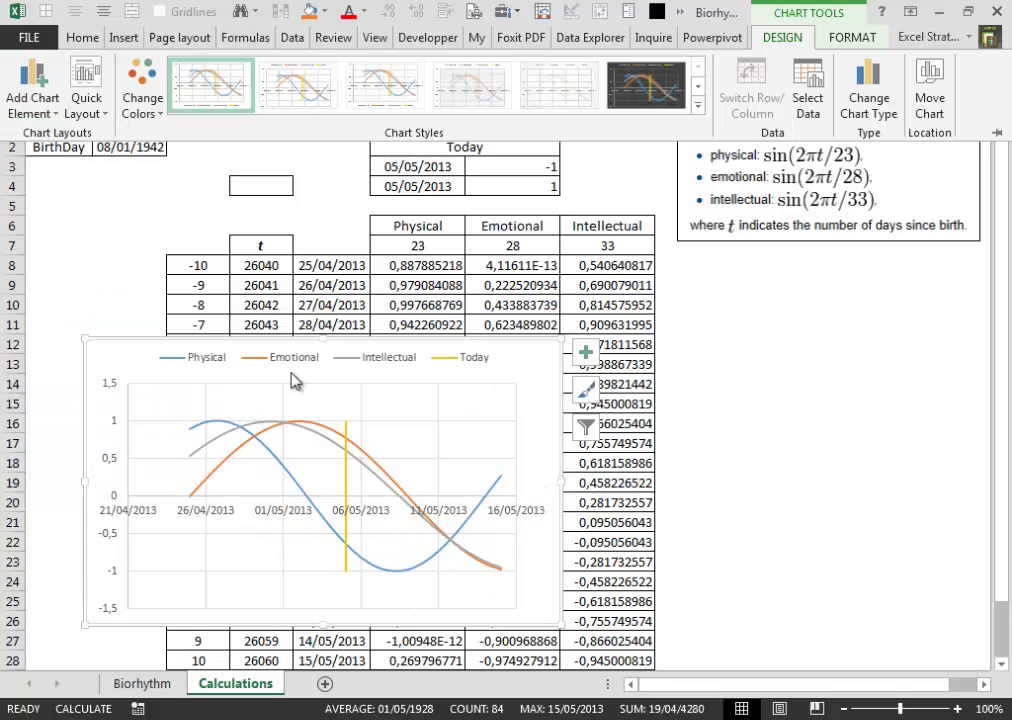
{"action": "left_click", "coordinate": [443, 444]}
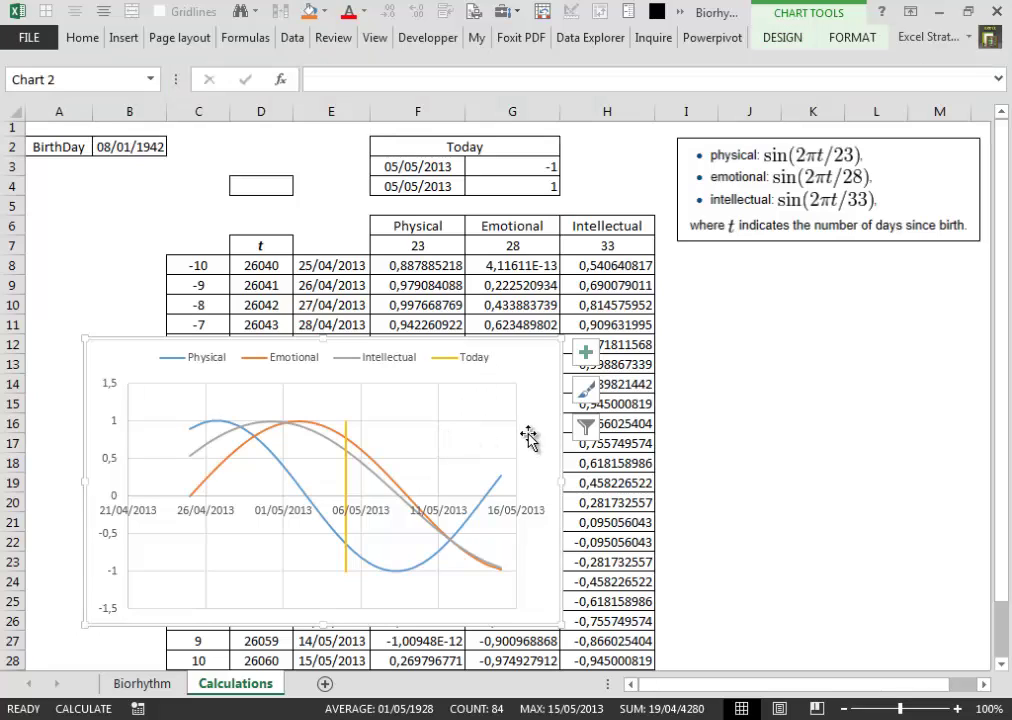
Delete the horizontal gridlines and nudge the chart slightly left and down.
{"action": "left_click", "coordinate": [443, 428]}
{"action": "key", "text": "Delete"}
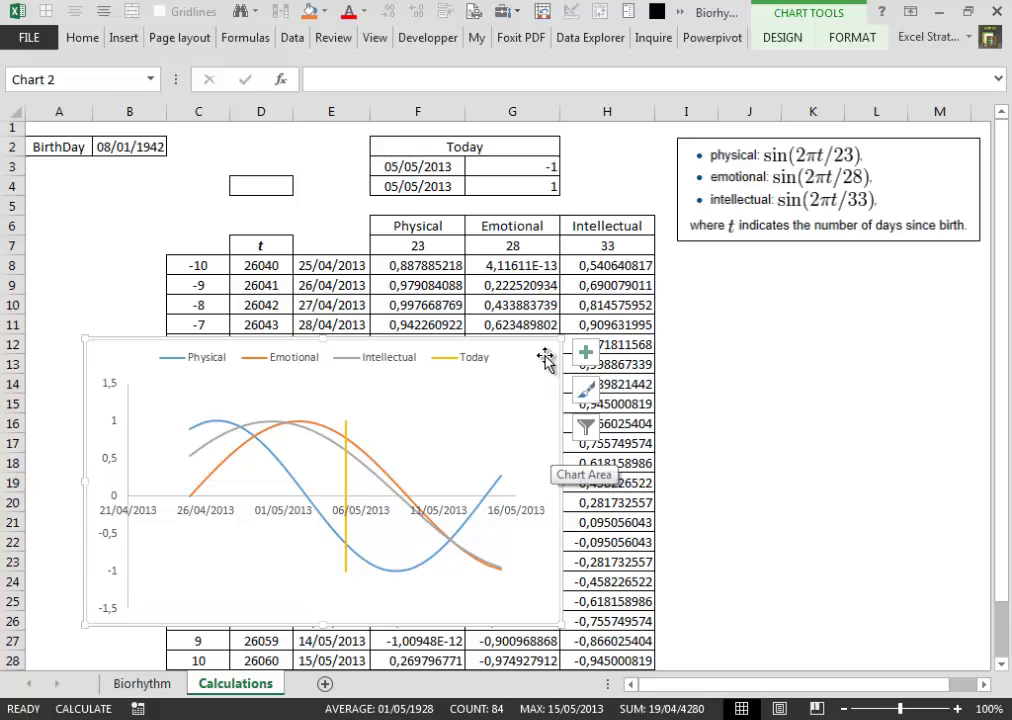
{"action": "left_click_drag", "start_coordinate": [549, 358], "coordinate": [529, 369]}
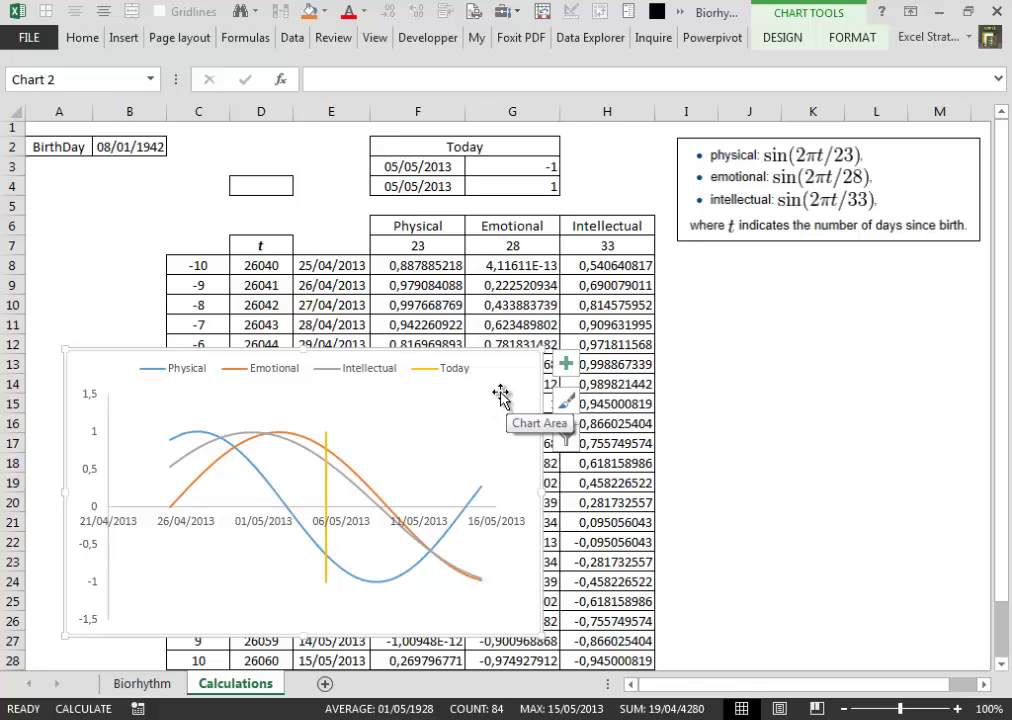
Widen the Format Chart Area pane and move the chart up over the table.
{"action": "right_click", "coordinate": [497, 393]}
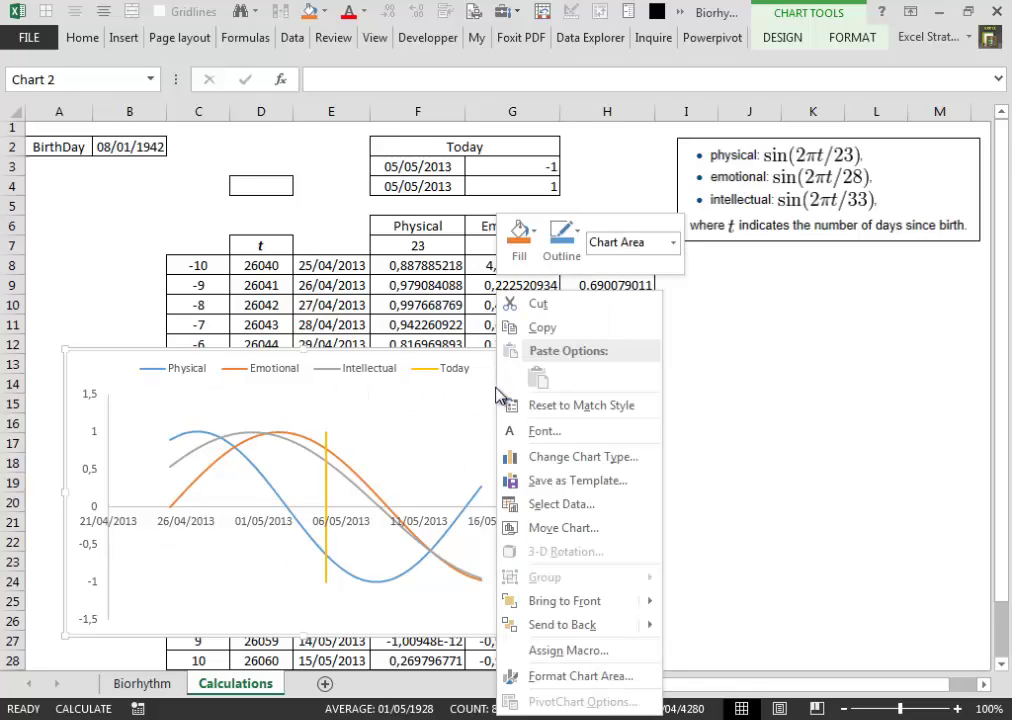
{"action": "left_click", "coordinate": [583, 678]}
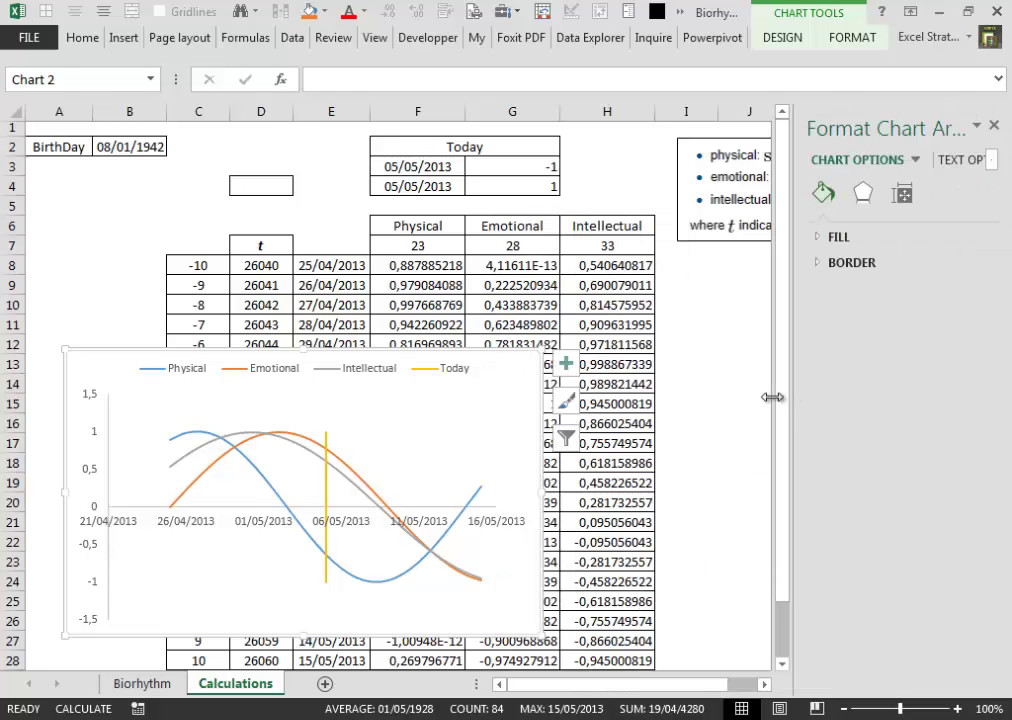
{"action": "left_click_drag", "start_coordinate": [760, 396], "coordinate": [684, 396]}
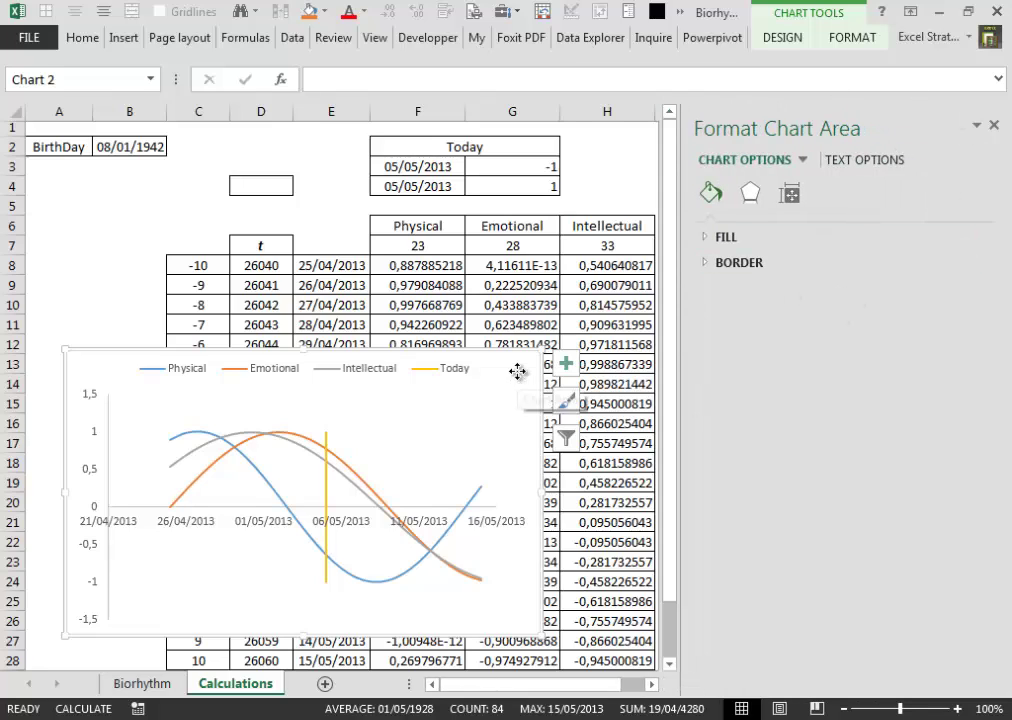
{"action": "left_click_drag", "start_coordinate": [517, 374], "coordinate": [576, 332]}
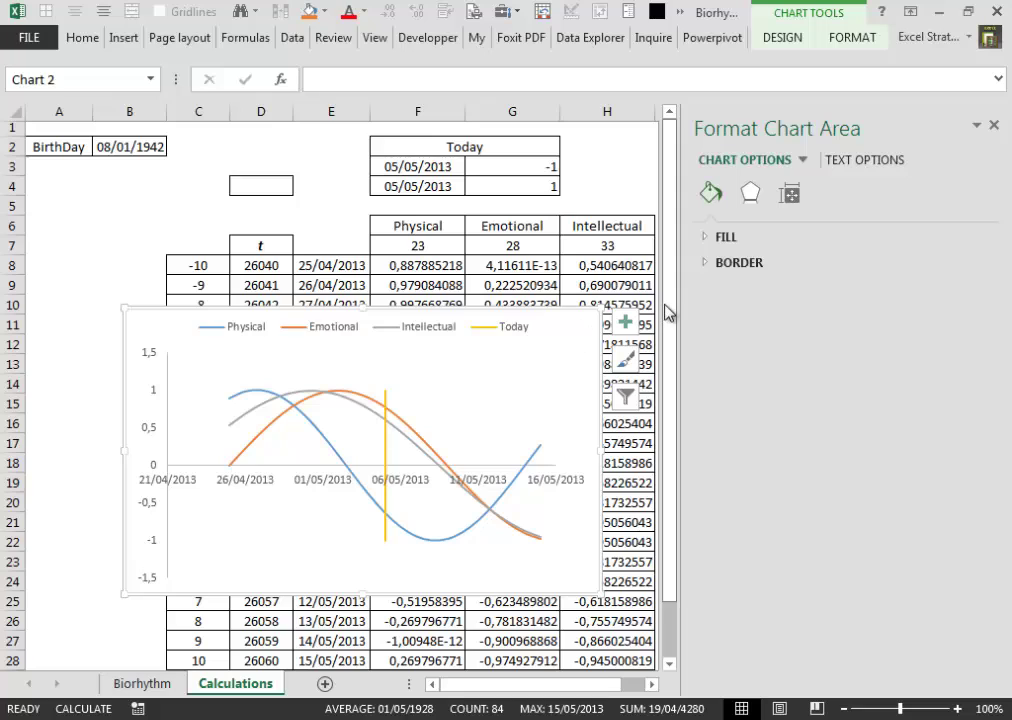
Format the horizontal date axis with the 14/3 day/month date type.
{"action": "left_click", "coordinate": [196, 486]}
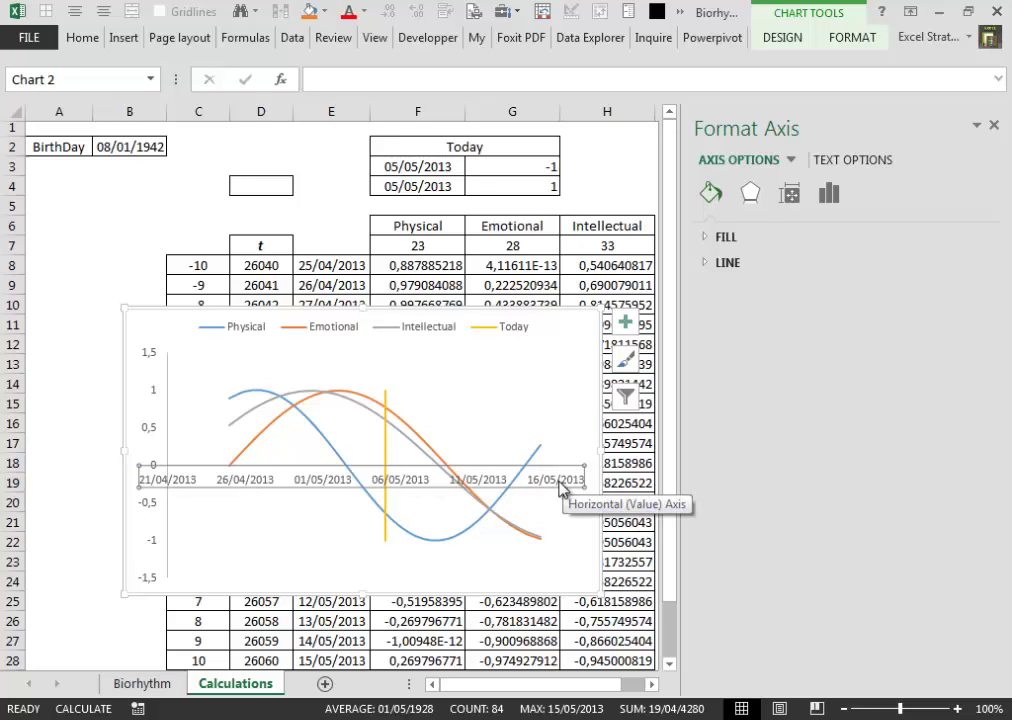
{"action": "left_click", "coordinate": [829, 195]}
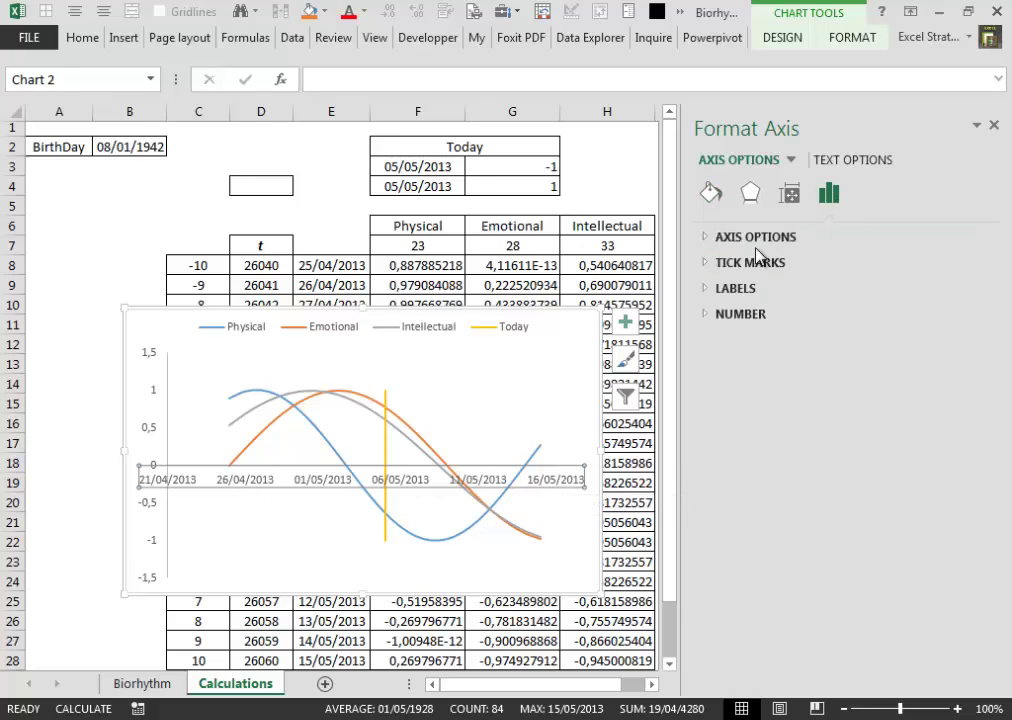
{"action": "left_click", "coordinate": [716, 315]}
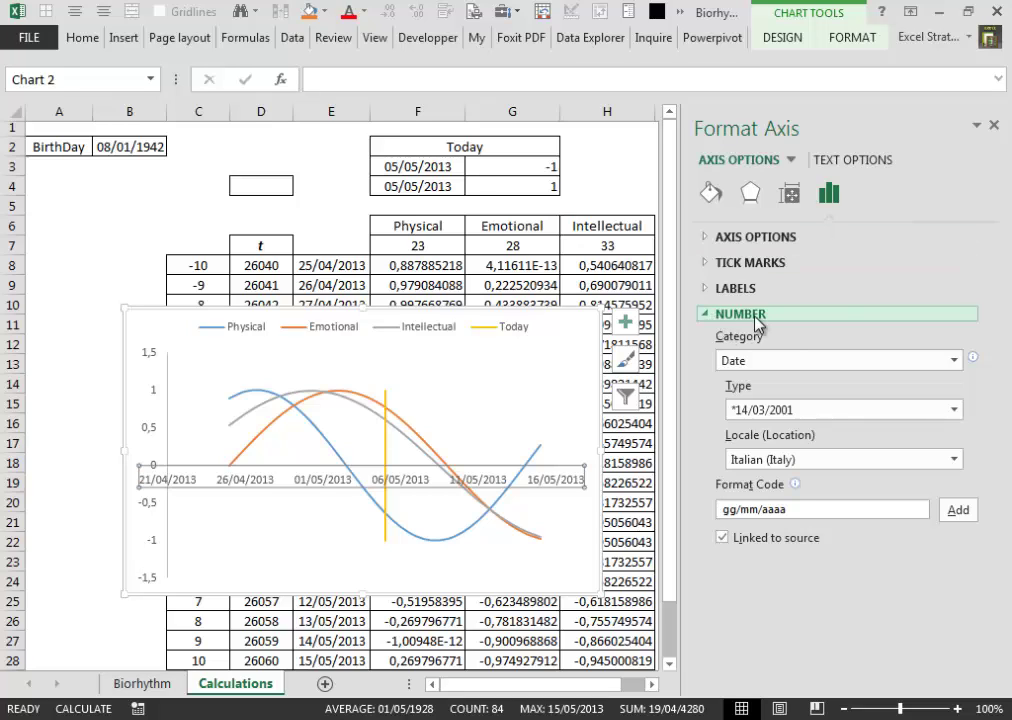
{"action": "left_click", "coordinate": [954, 410]}
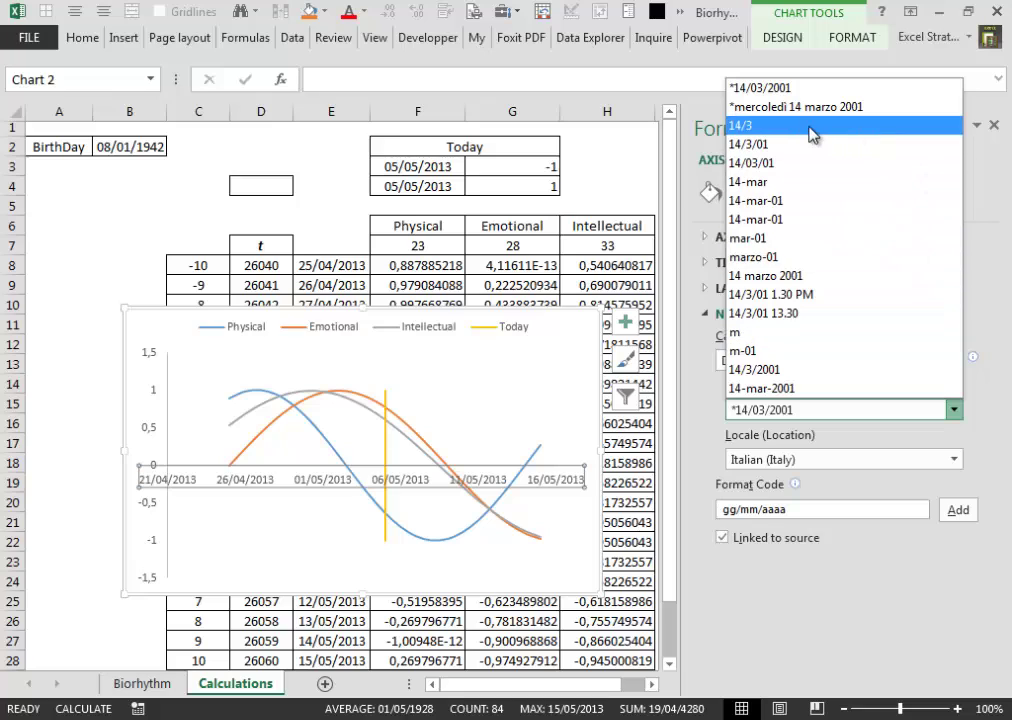
{"action": "left_click", "coordinate": [756, 127]}
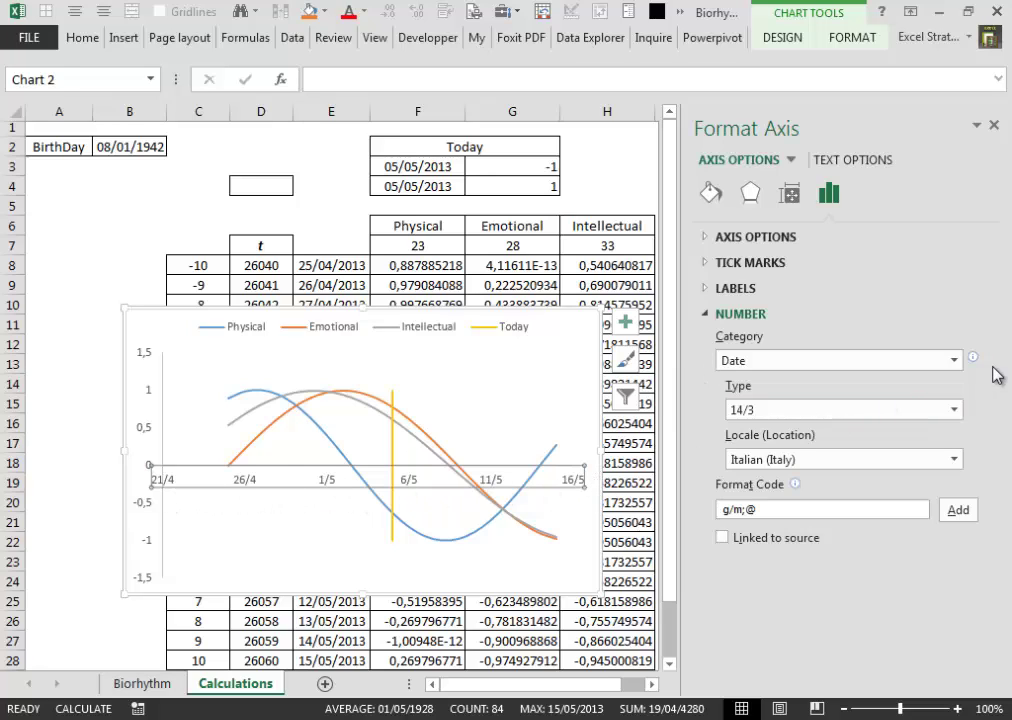
{"action": "left_click", "coordinate": [708, 314]}
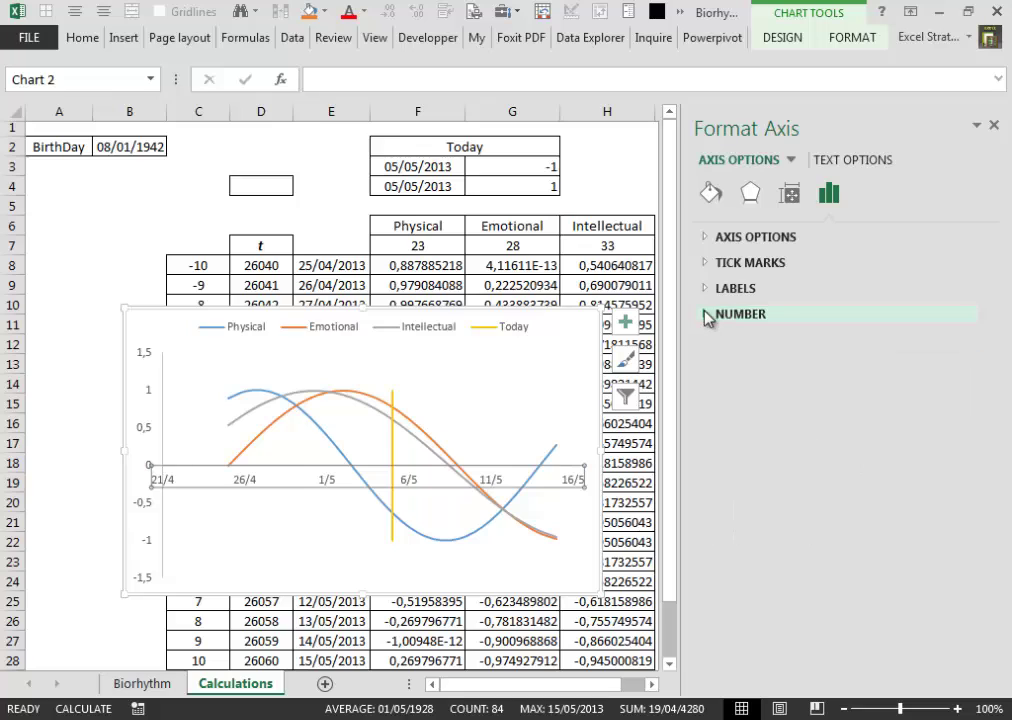
Format the vertical axis labels as Percentage with 0 decimal places.
{"action": "left_click", "coordinate": [148, 415]}
{"action": "left_click", "coordinate": [144, 422]}
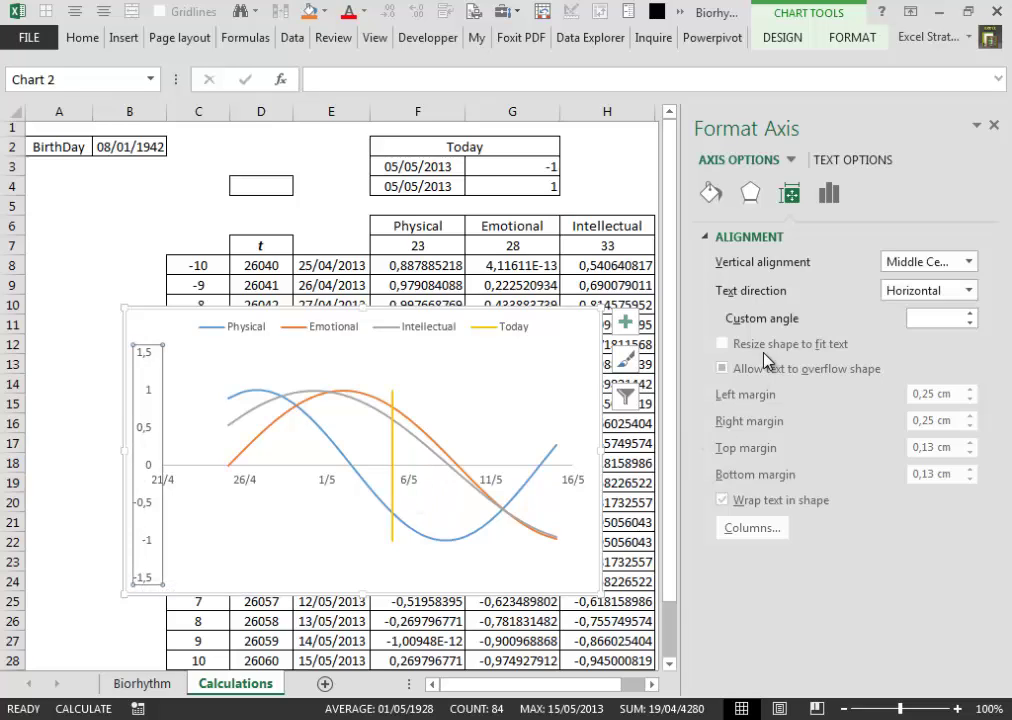
{"action": "left_click", "coordinate": [832, 200]}
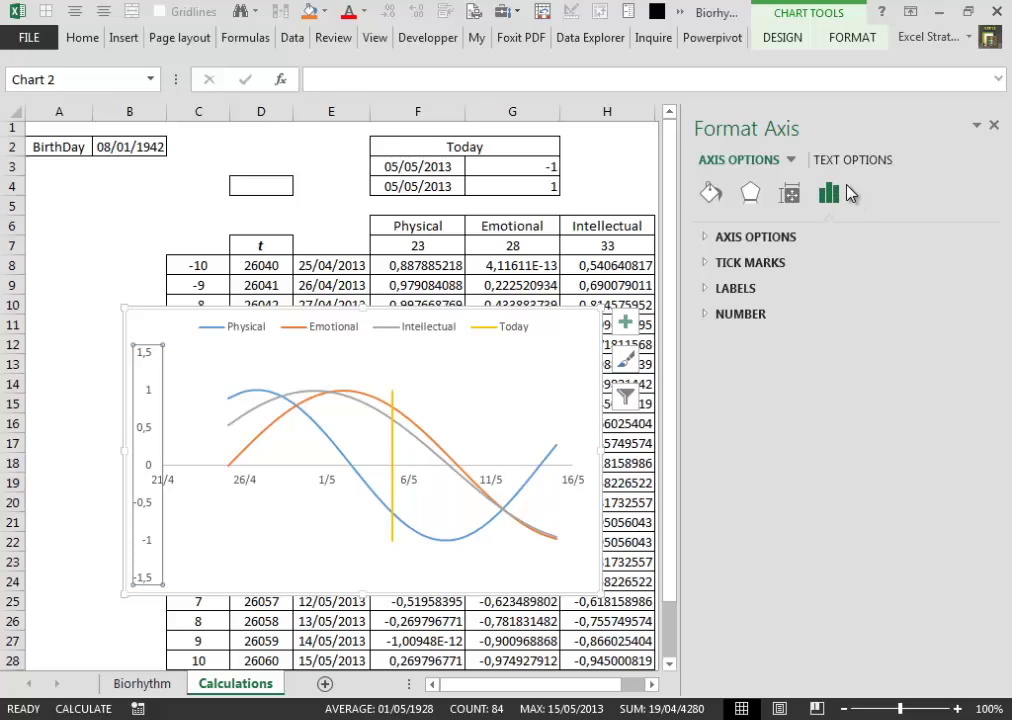
{"action": "left_click", "coordinate": [707, 318]}
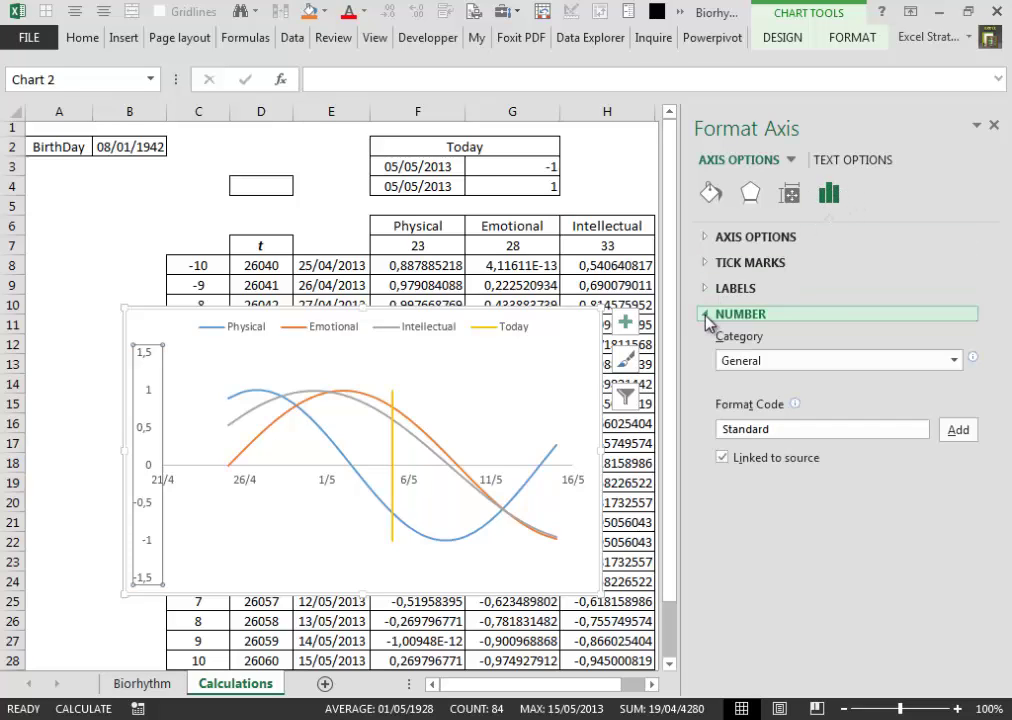
{"action": "left_click", "coordinate": [955, 361]}
{"action": "left_click", "coordinate": [795, 494]}
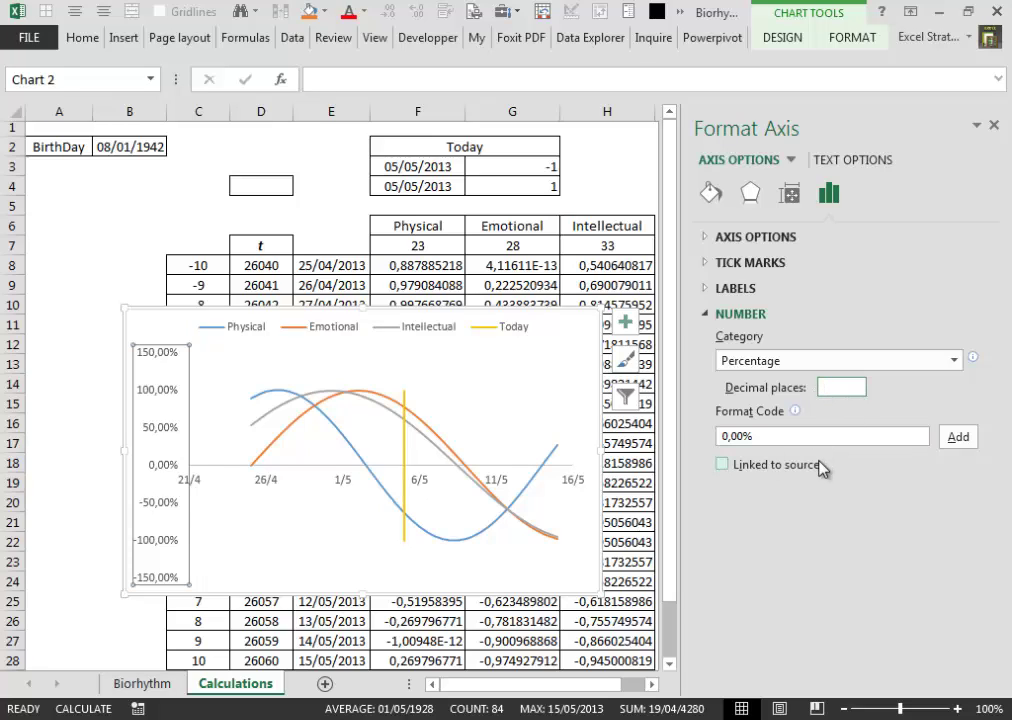
{"action": "type", "text": "2"}
{"action": "key", "text": "Tab"}
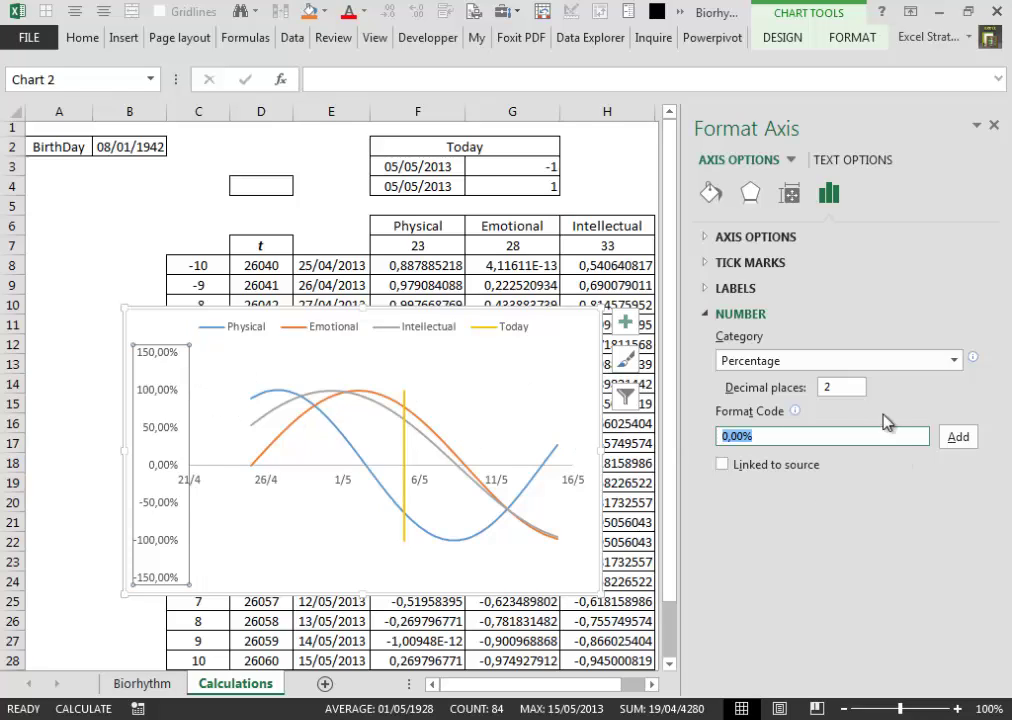
{"action": "left_click_drag", "start_coordinate": [851, 391], "coordinate": [822, 388]}
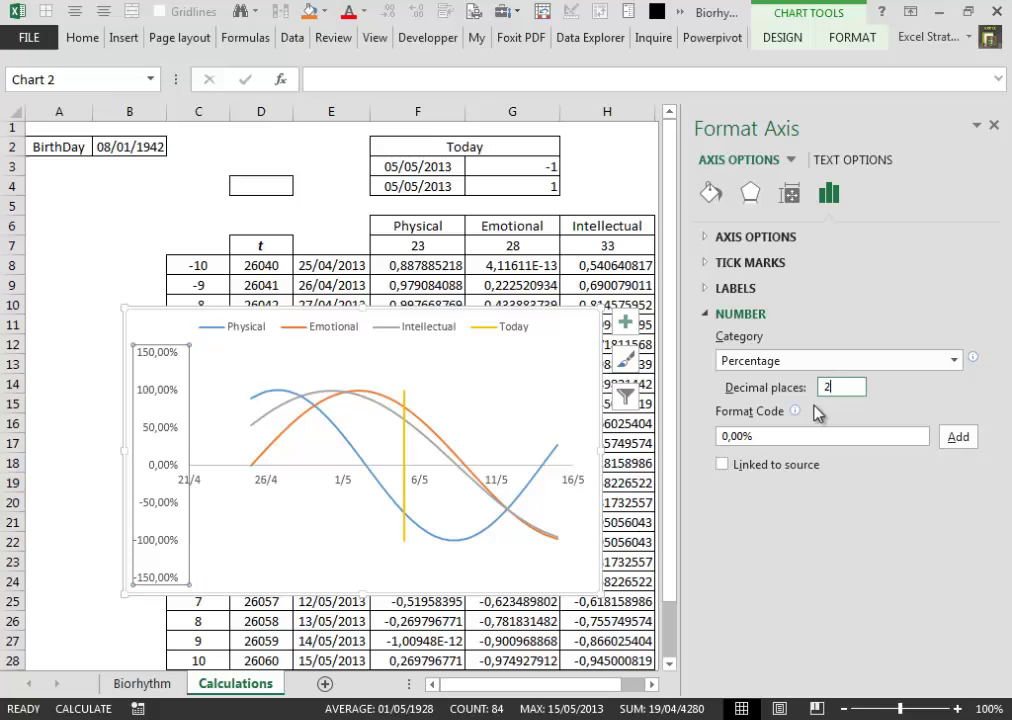
{"action": "type", "text": "0"}
{"action": "key", "text": "Tab"}
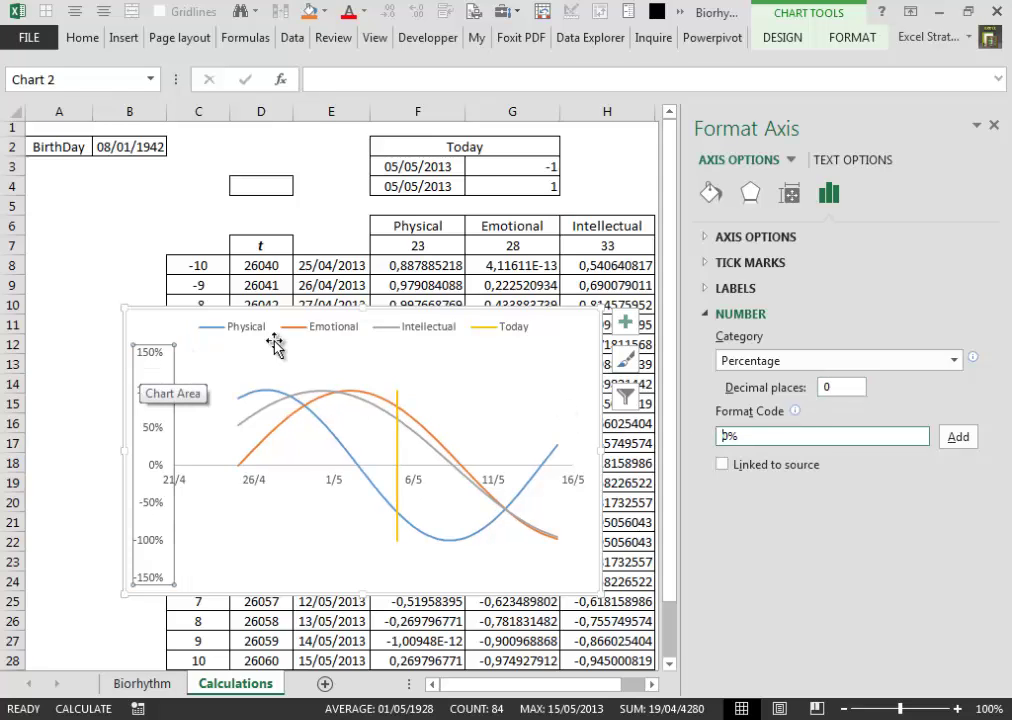
{"action": "left_click", "coordinate": [706, 314]}
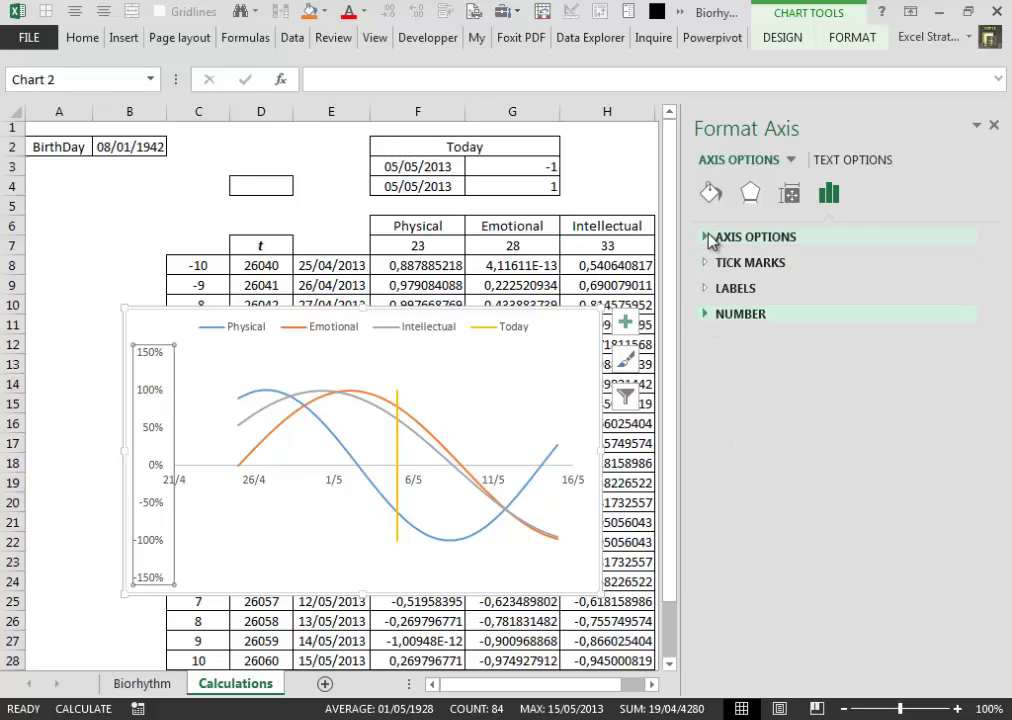
Set the vertical axis bounds to minimum -1,05 and maximum 1,05.
{"action": "left_click", "coordinate": [707, 236]}
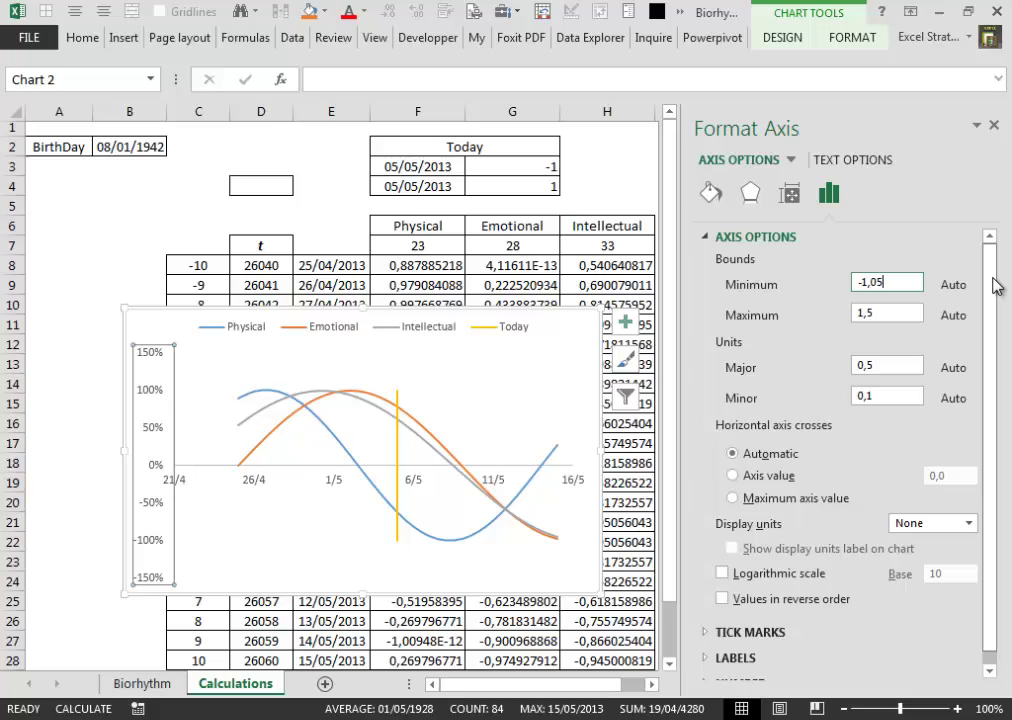
{"action": "key", "text": "Tab"}
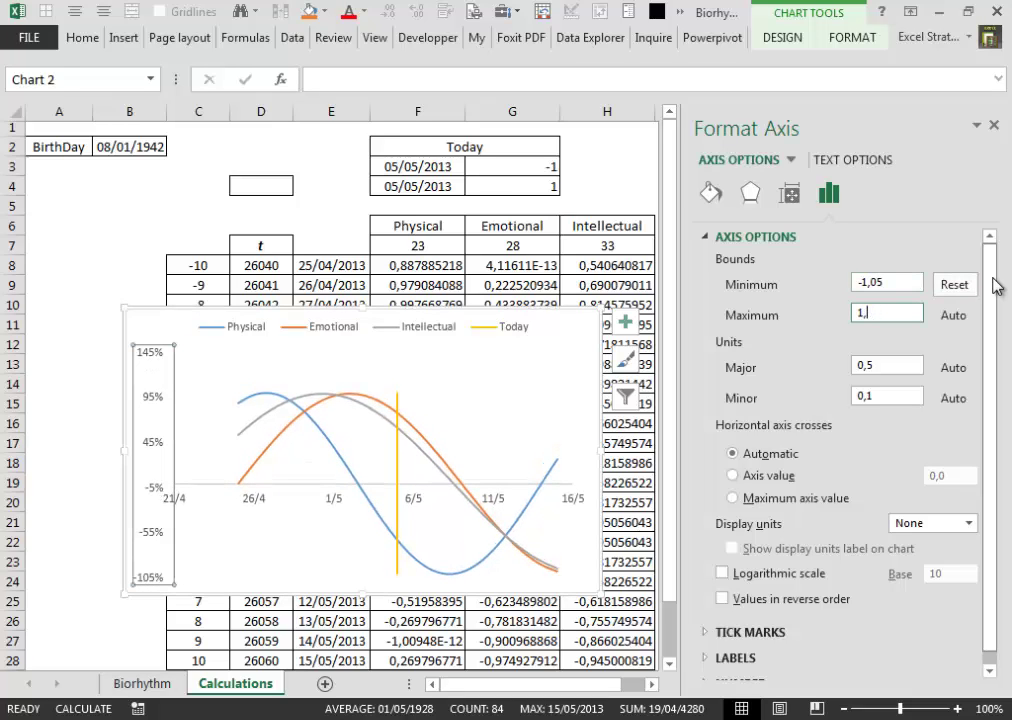
{"action": "type", "text": "1,05"}
{"action": "key", "text": "Return"}
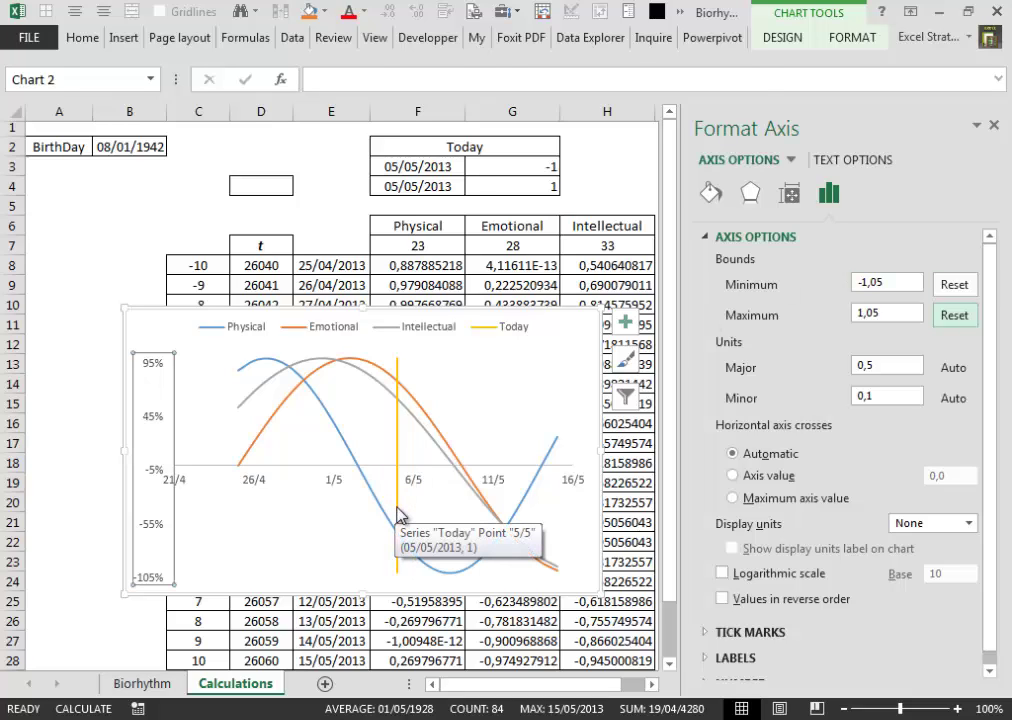
Make the Today series line black.
{"action": "left_click", "coordinate": [397, 515]}
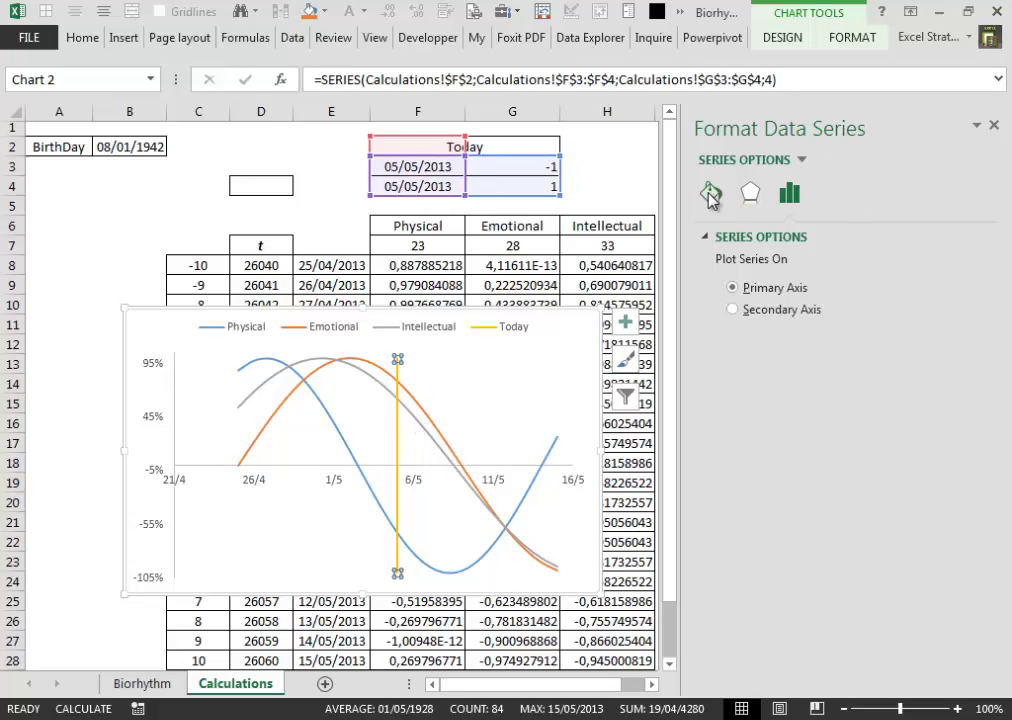
{"action": "left_click", "coordinate": [709, 193]}
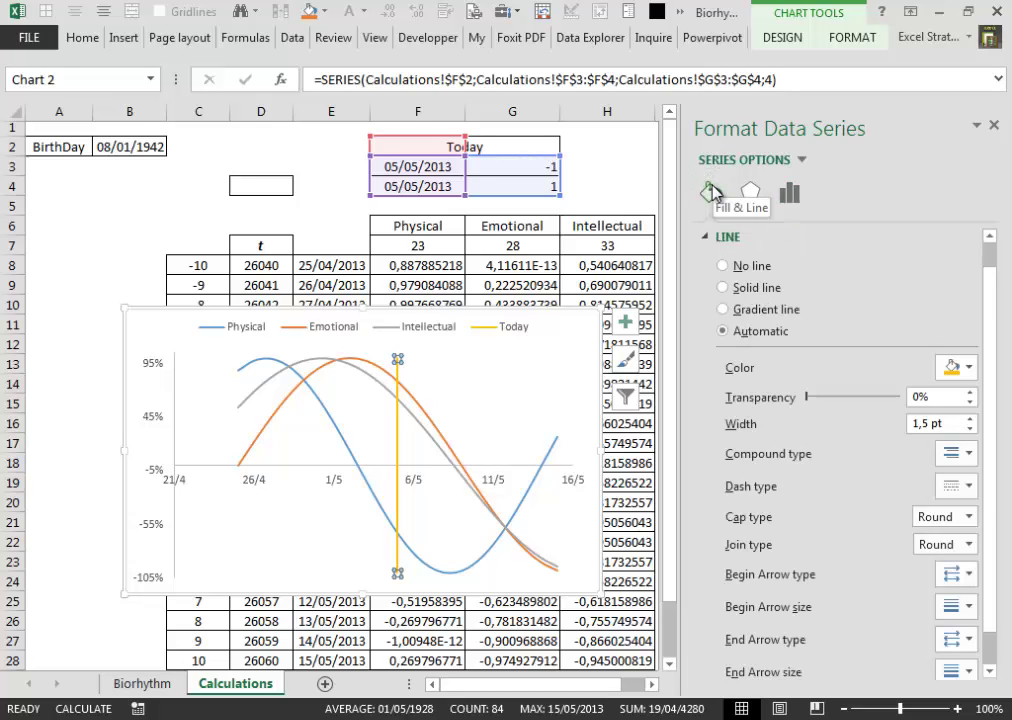
{"action": "left_click", "coordinate": [968, 369]}
{"action": "left_click", "coordinate": [866, 413]}
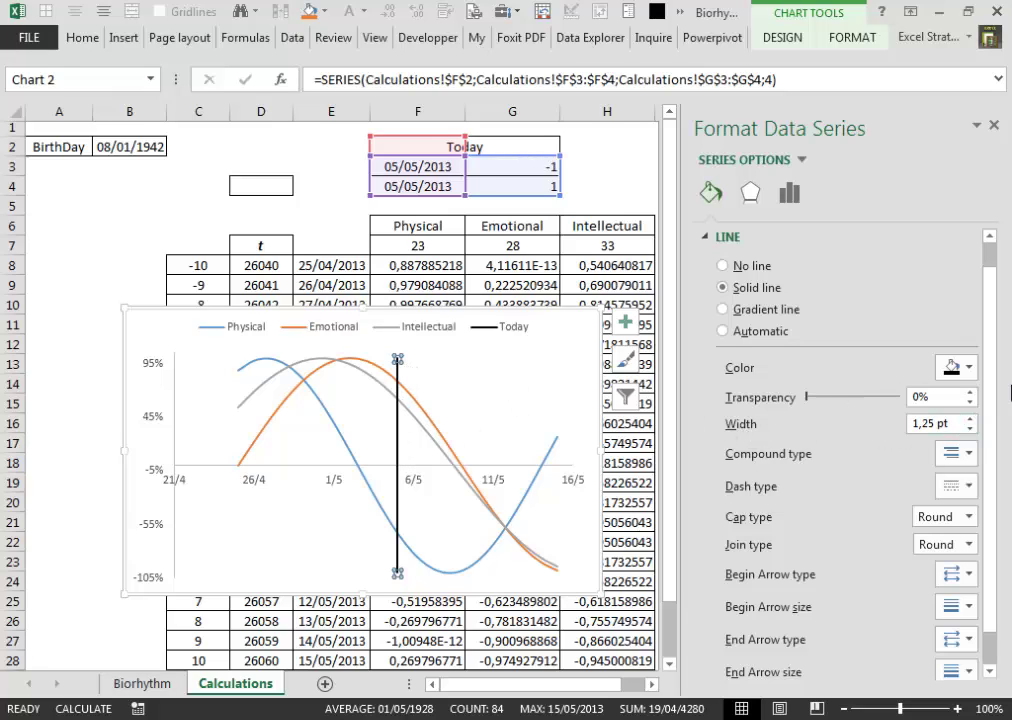
Give the Physical line a round-dot dash style.
{"action": "left_click", "coordinate": [366, 484]}
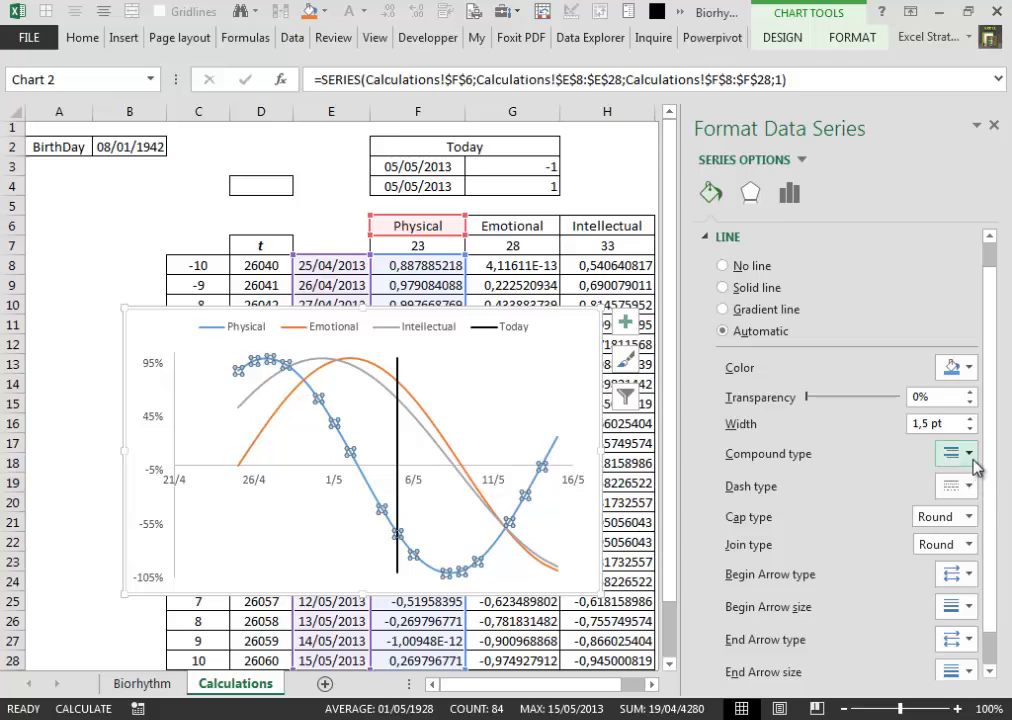
{"action": "left_click", "coordinate": [969, 497]}
{"action": "left_click", "coordinate": [966, 525]}
Give the Intellectual and Emotional lines a dashed style.
{"action": "left_click", "coordinate": [340, 358]}
{"action": "left_click", "coordinate": [969, 487]}
{"action": "left_click", "coordinate": [955, 555]}
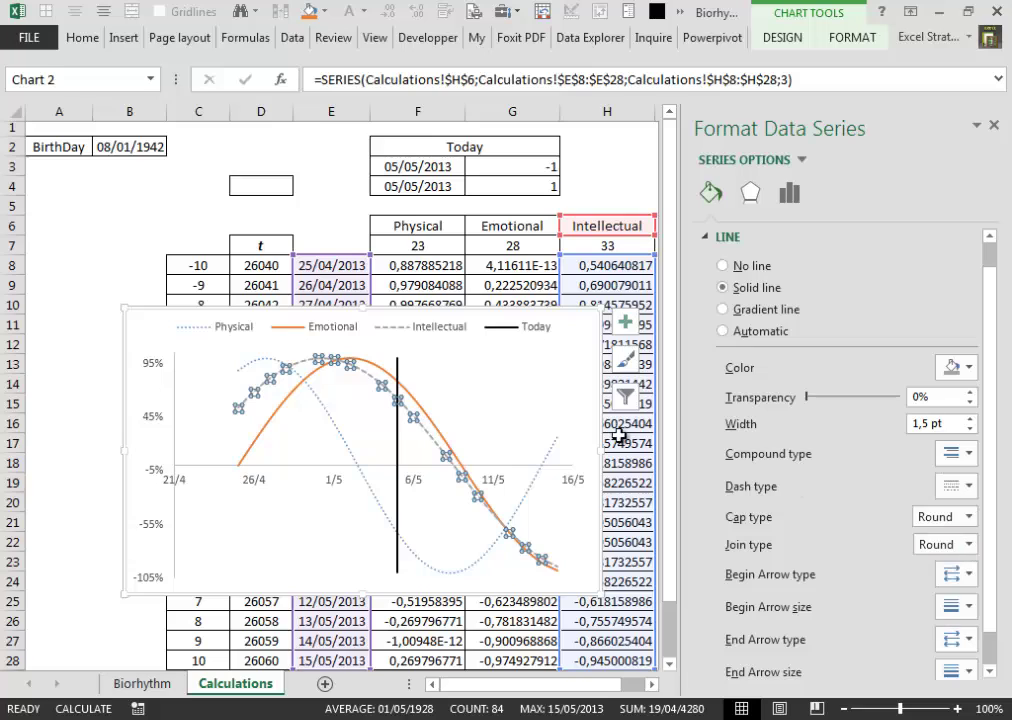
{"action": "left_click", "coordinate": [418, 403]}
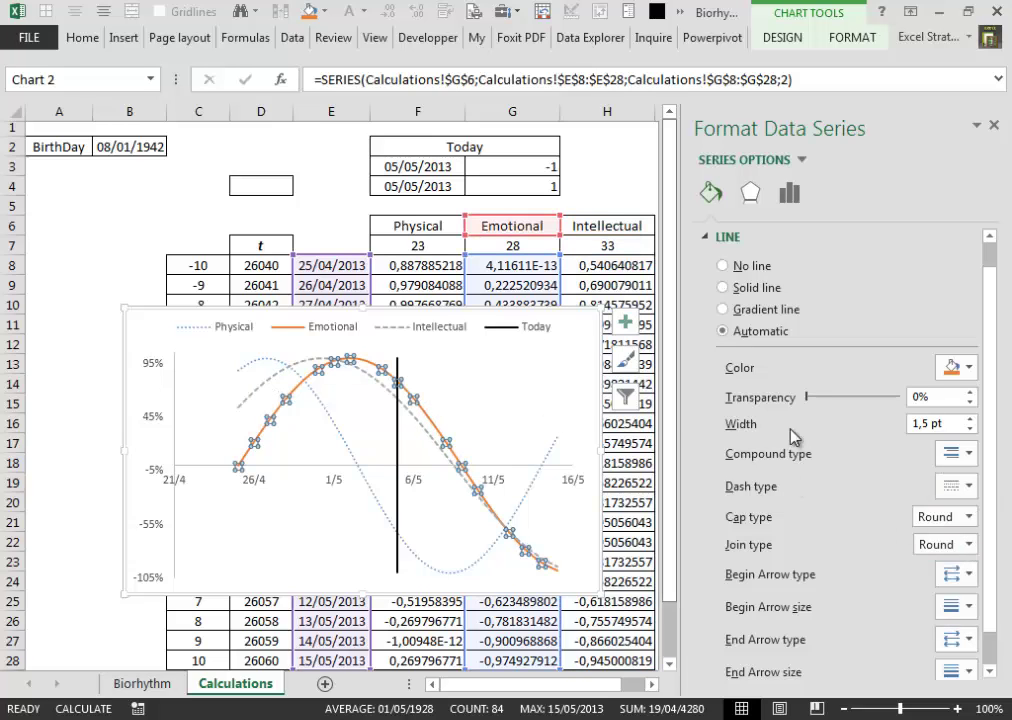
{"action": "left_click", "coordinate": [970, 487]}
{"action": "left_click", "coordinate": [955, 555]}
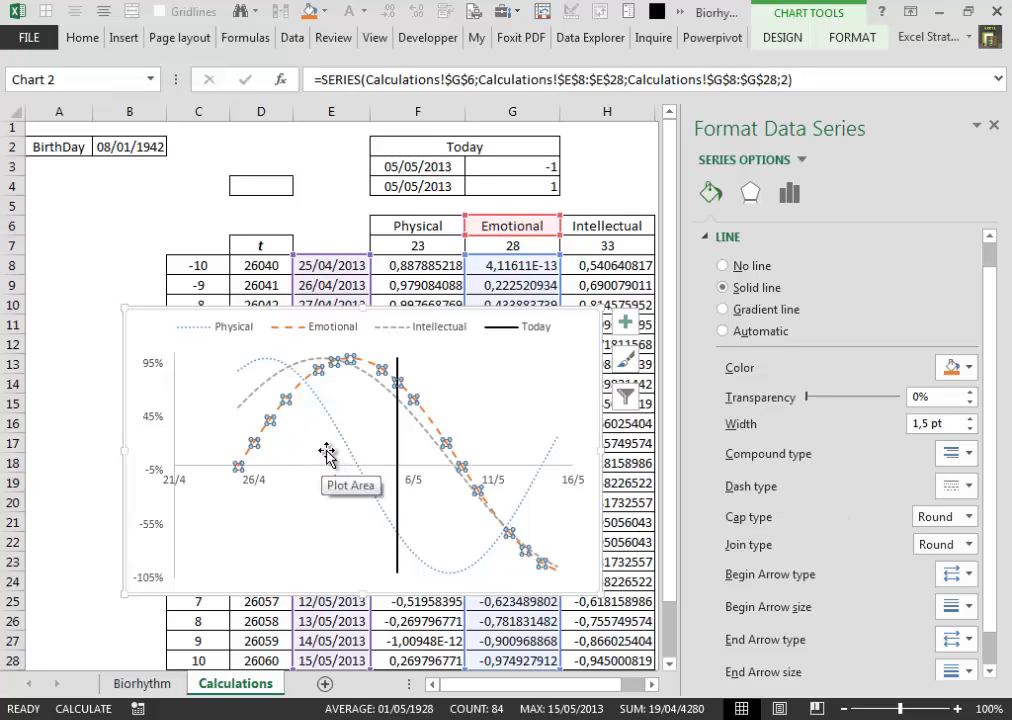
Give the plot area a light peach gradient fill.
{"action": "left_click", "coordinate": [210, 384]}
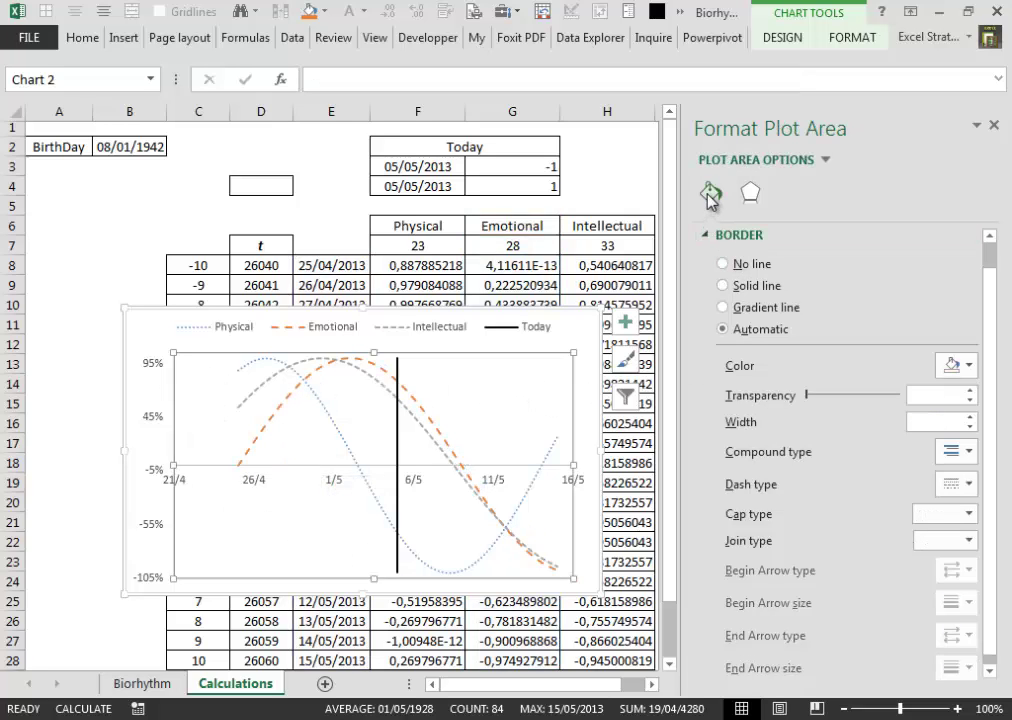
{"action": "left_click", "coordinate": [707, 236]}
{"action": "left_click", "coordinate": [708, 237]}
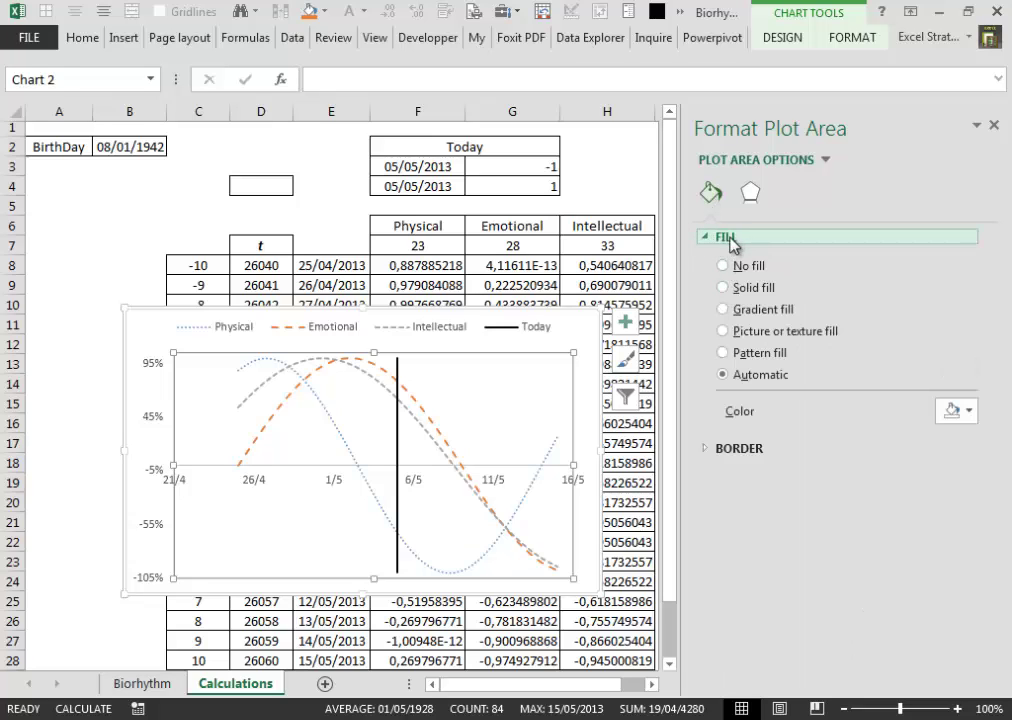
{"action": "left_click", "coordinate": [730, 311]}
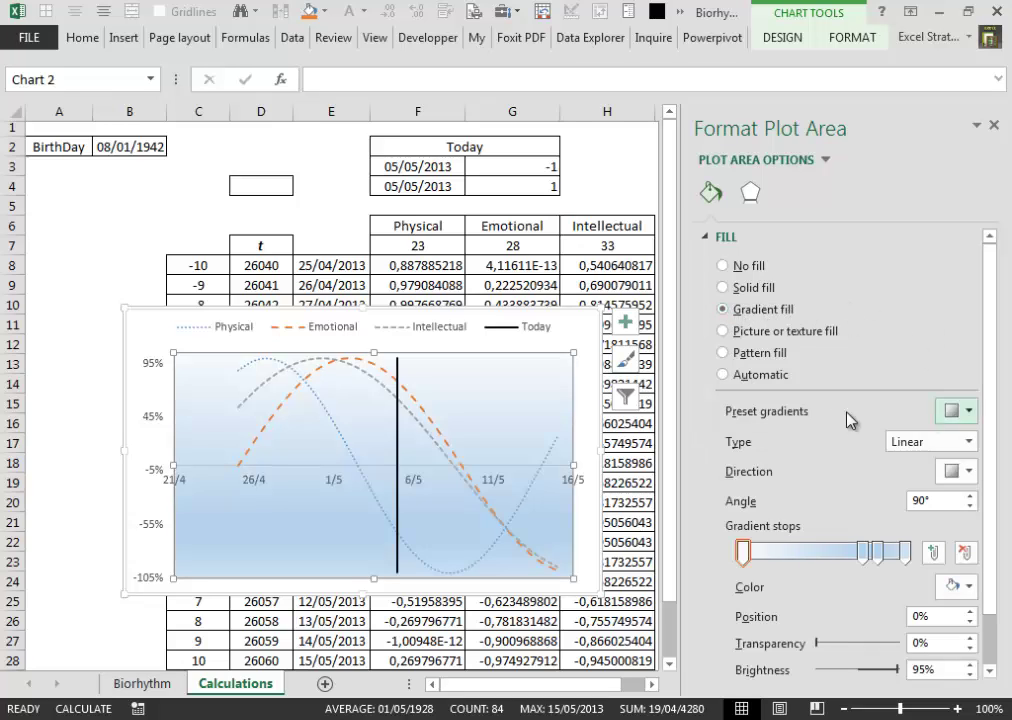
{"action": "left_click", "coordinate": [972, 414]}
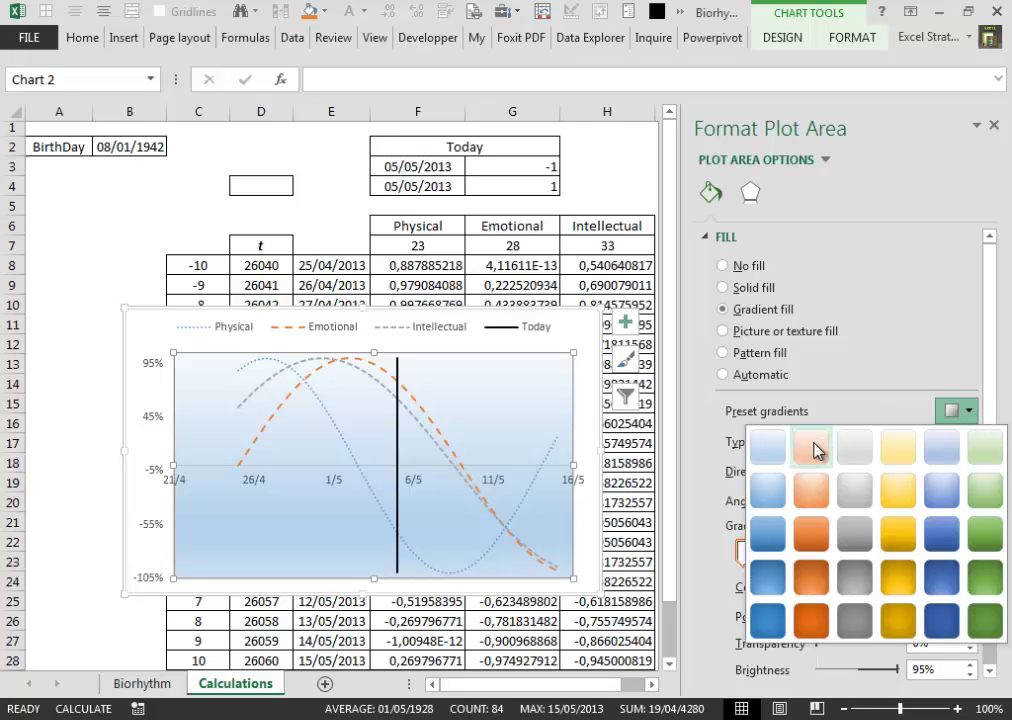
{"action": "key", "text": "Escape"}
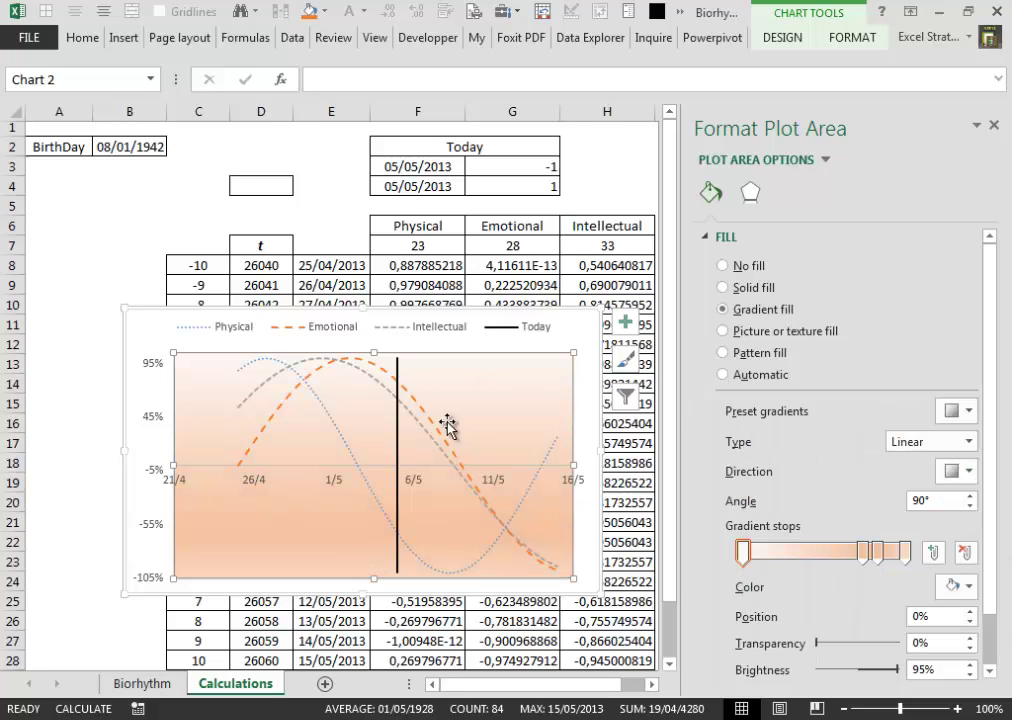
Give the chart area a Light Gradient - Accent 6 fill and shift the chart right.
{"action": "left_click", "coordinate": [148, 326]}
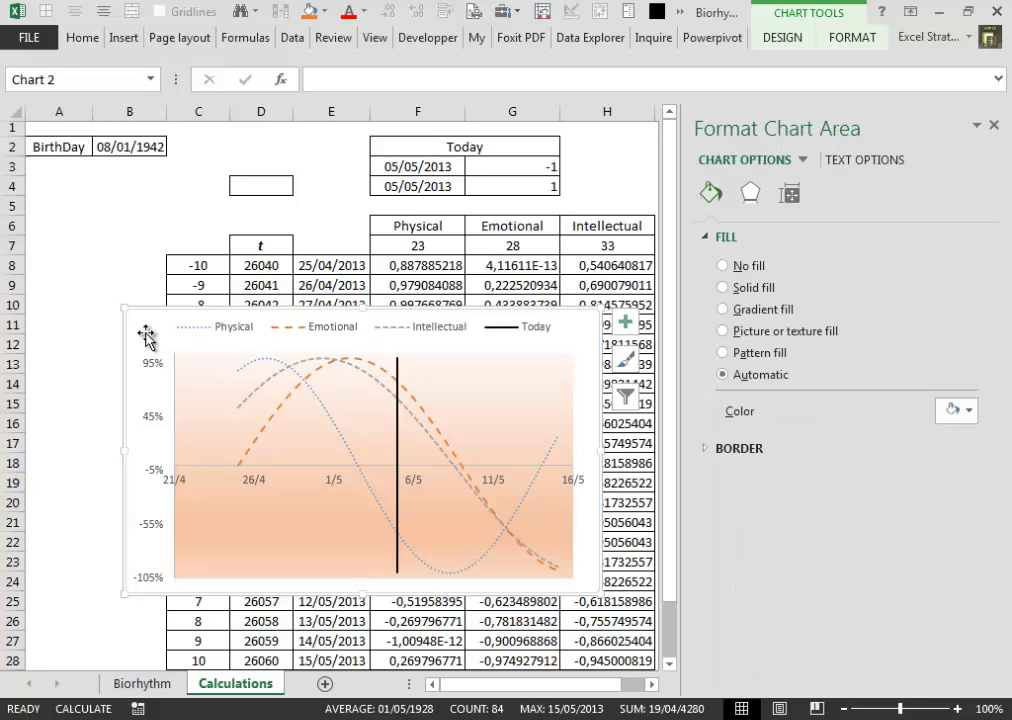
{"action": "left_click", "coordinate": [724, 311]}
{"action": "left_click", "coordinate": [958, 410]}
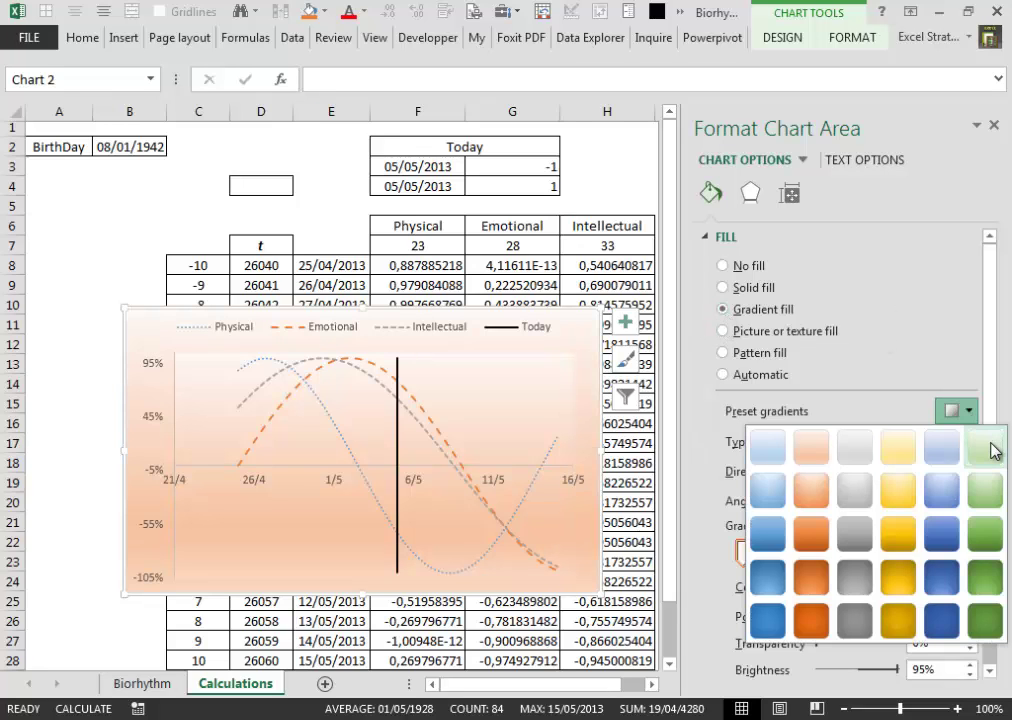
{"action": "left_click", "coordinate": [992, 450]}
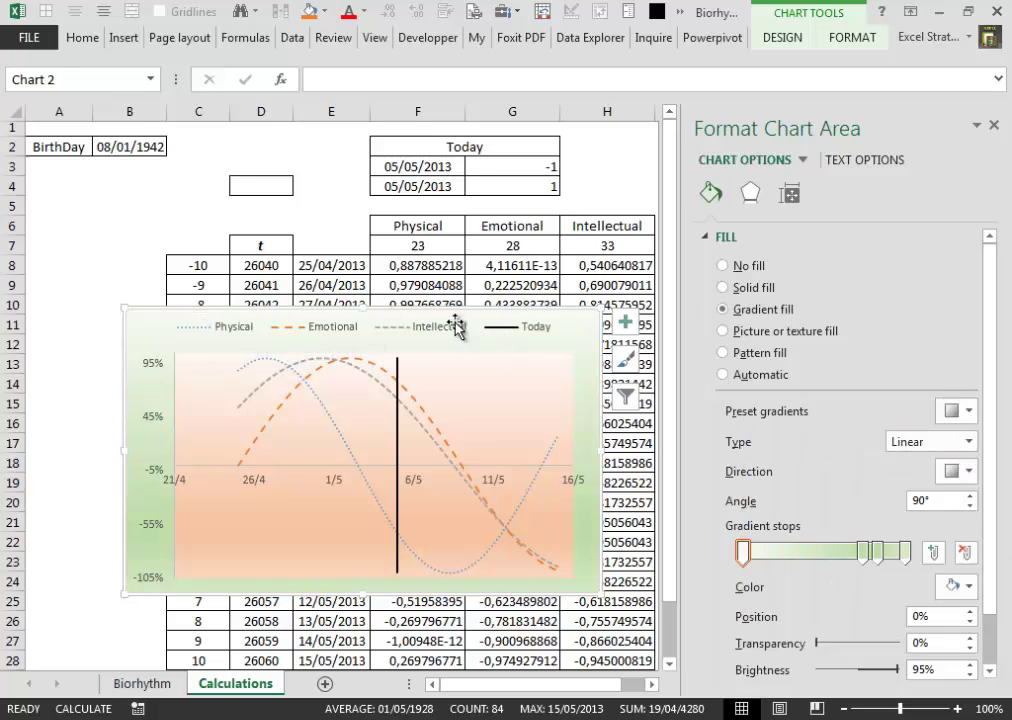
{"action": "left_click", "coordinate": [994, 125]}
{"action": "left_click_drag", "start_coordinate": [598, 333], "coordinate": [695, 352]}
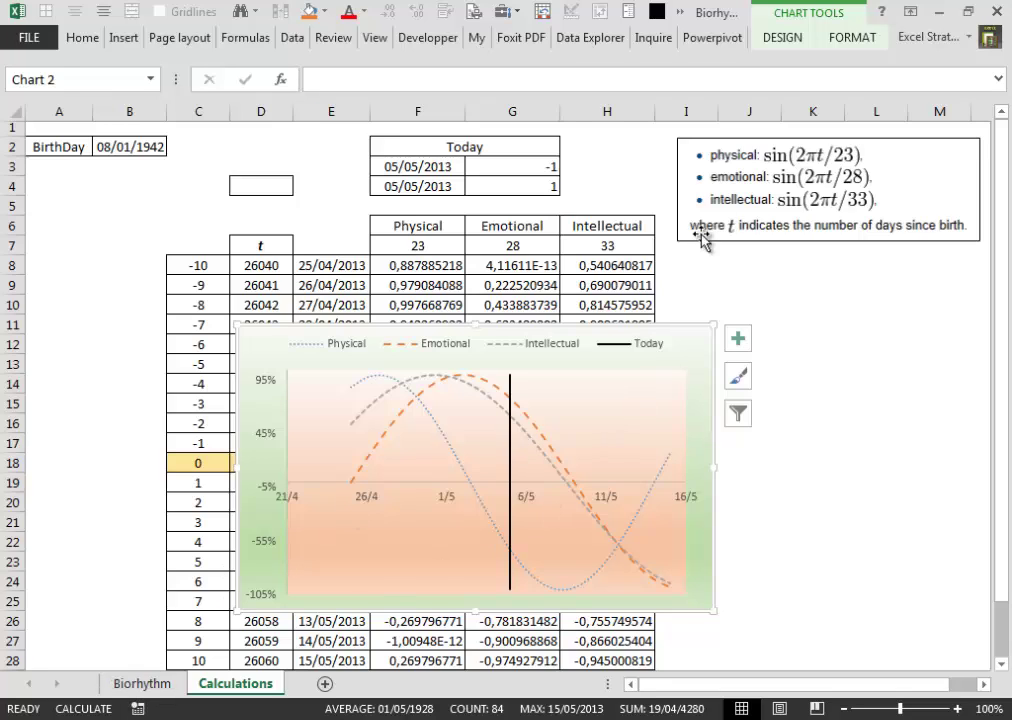
Move the chart as an object into the Biorhythm sheet.
{"action": "left_click", "coordinate": [784, 38]}
{"action": "left_click", "coordinate": [929, 100]}
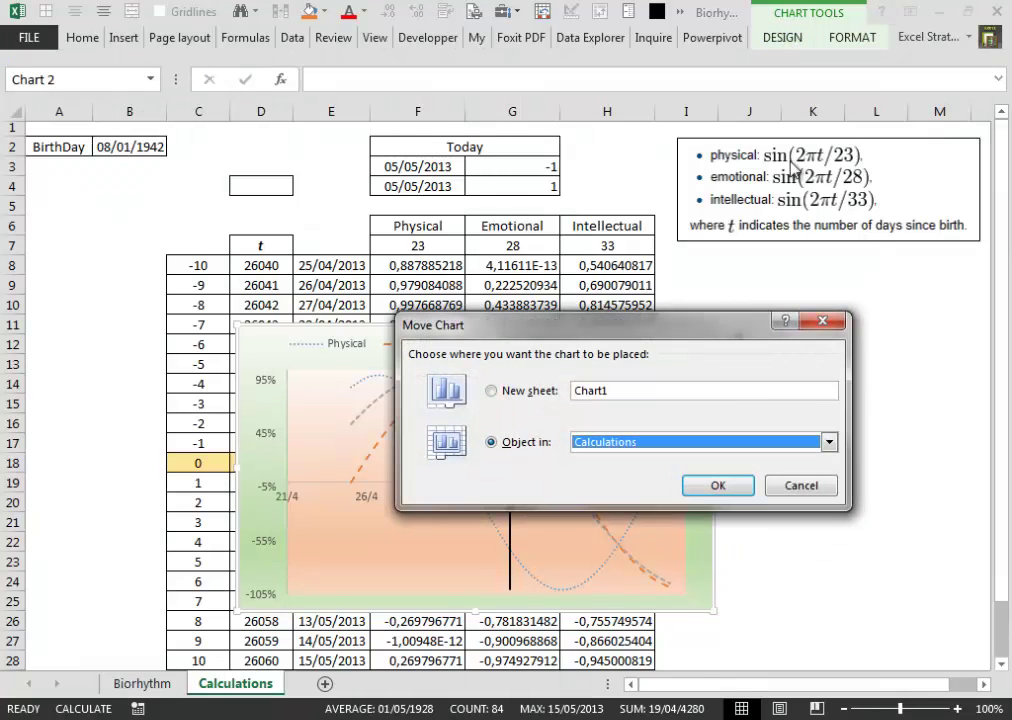
{"action": "left_click_drag", "start_coordinate": [670, 330], "coordinate": [762, 263]}
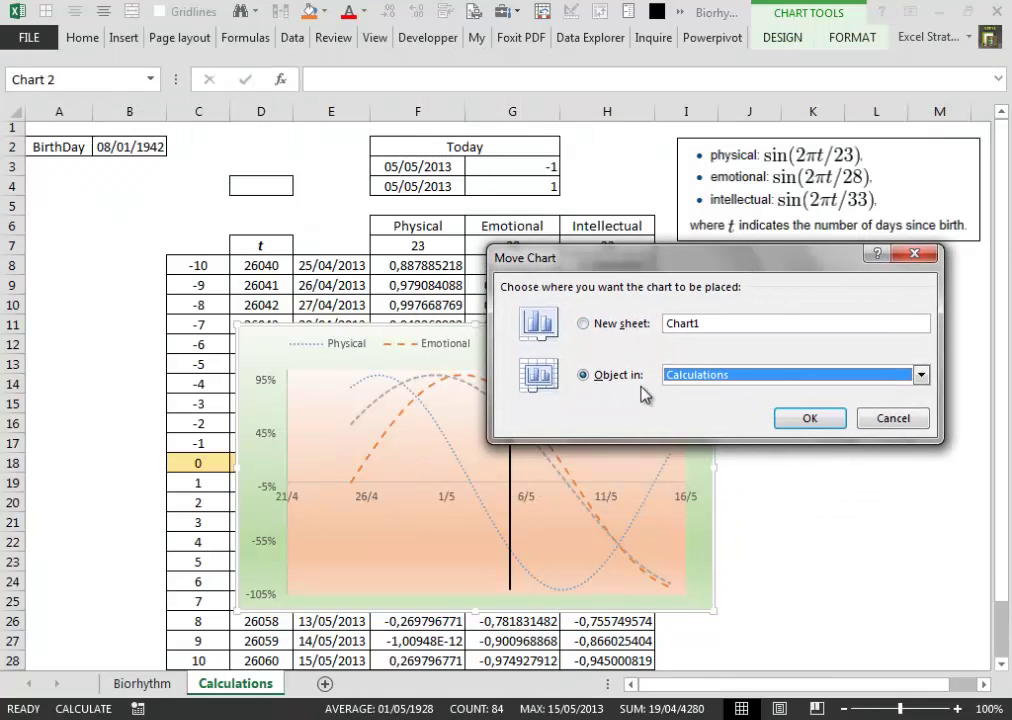
{"action": "left_click", "coordinate": [921, 375]}
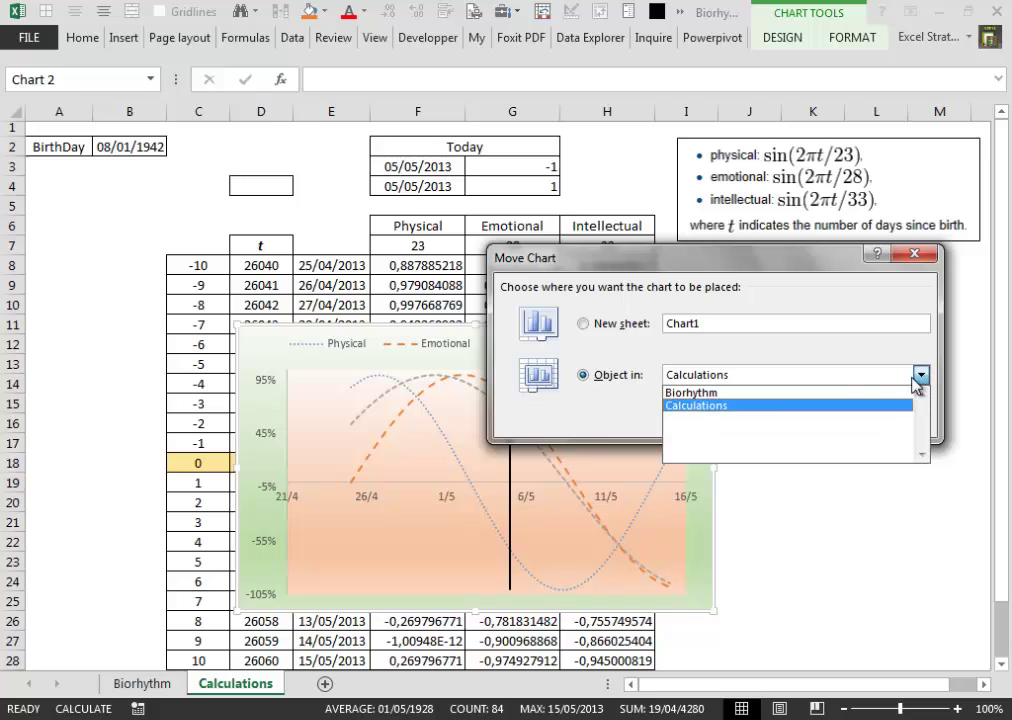
{"action": "left_click", "coordinate": [751, 391]}
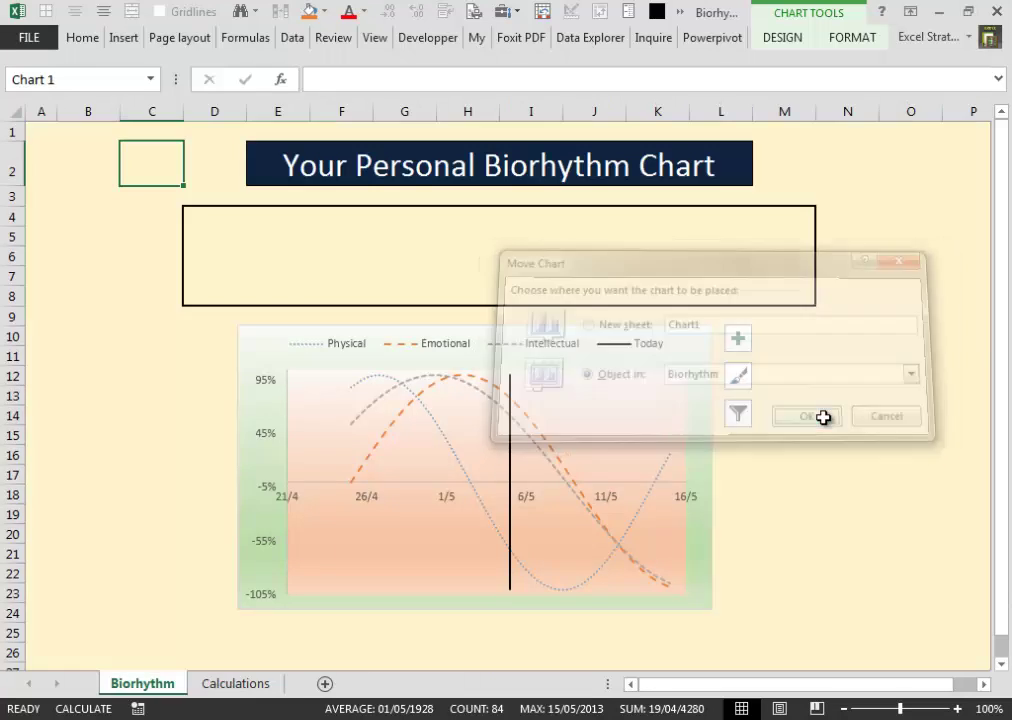
Stretch the chart to span columns B to O and down to row 26.
{"action": "left_click", "coordinate": [718, 357]}
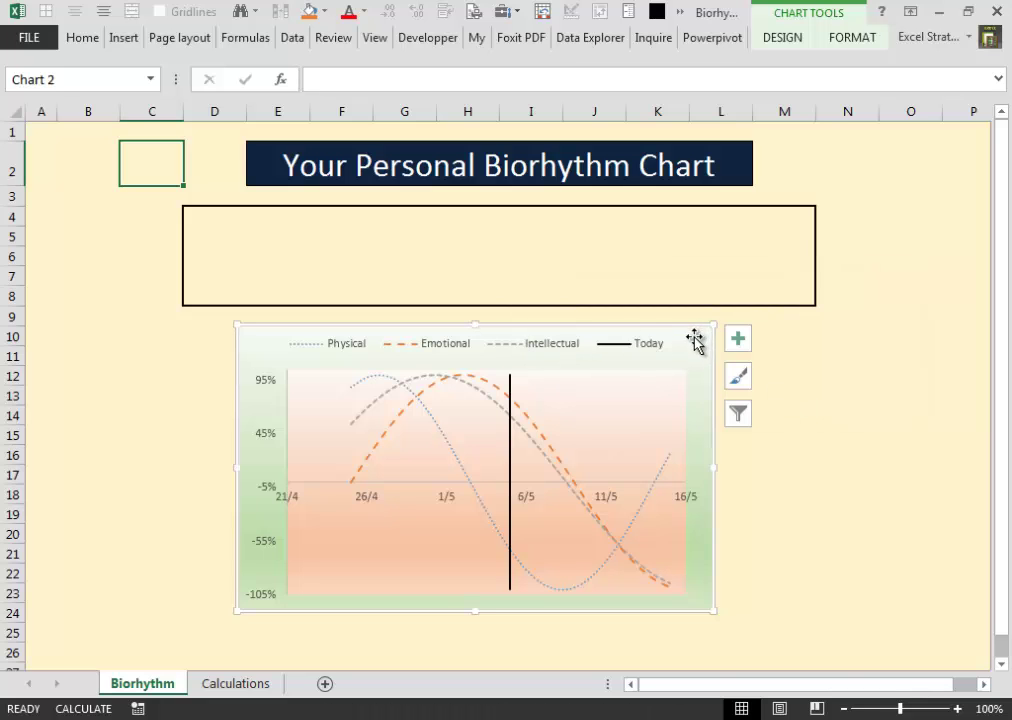
{"action": "left_click_drag", "start_coordinate": [695, 341], "coordinate": [720, 324]}
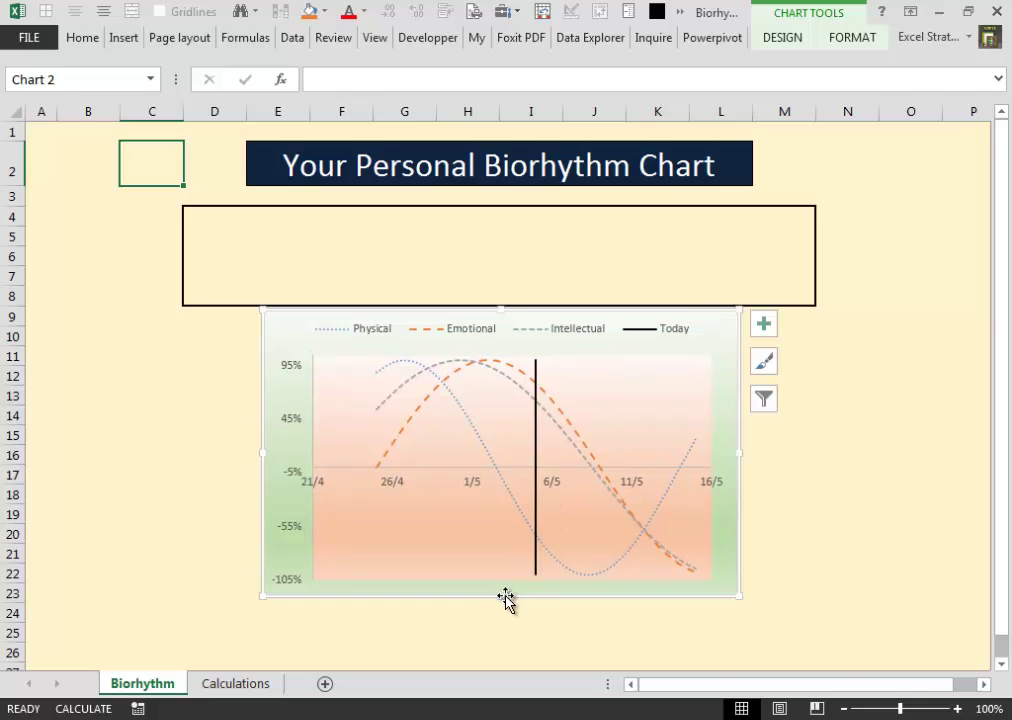
{"action": "left_click_drag", "start_coordinate": [501, 597], "coordinate": [505, 661]}
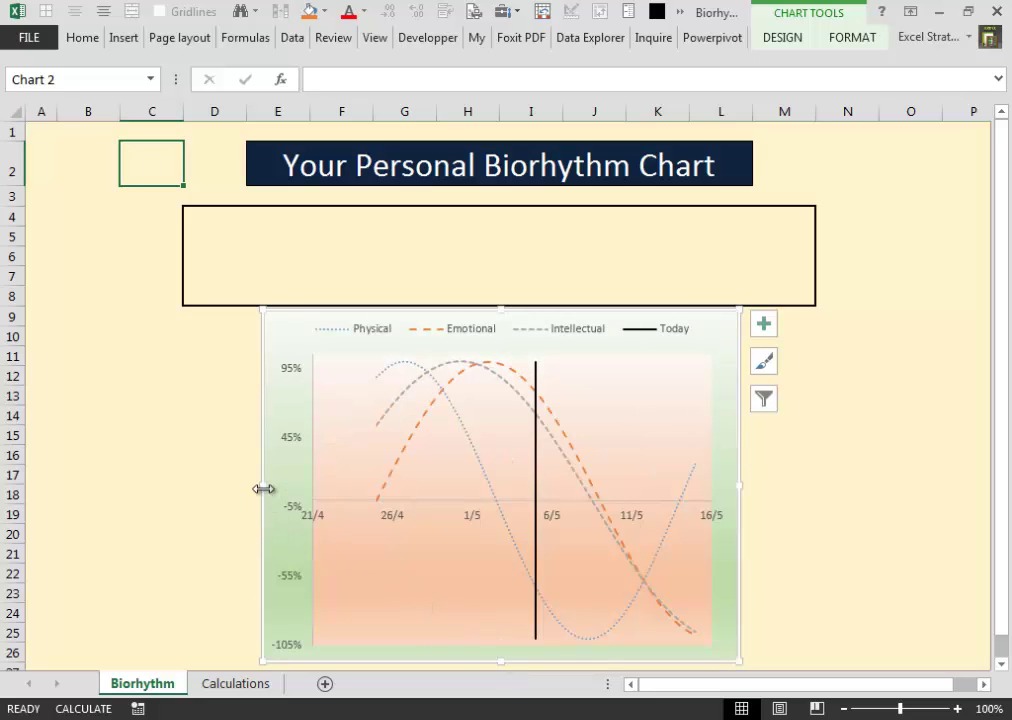
{"action": "left_click_drag", "start_coordinate": [262, 484], "coordinate": [84, 483]}
{"action": "left_click_drag", "start_coordinate": [736, 483], "coordinate": [918, 485]}
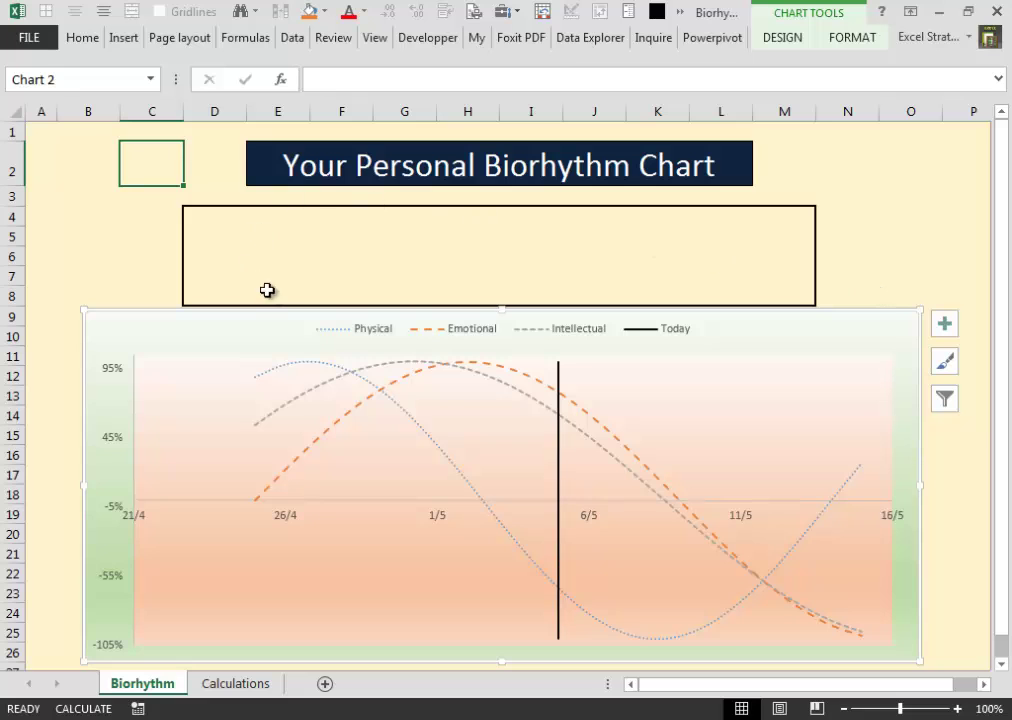
Copy the BirthDay label and date from Calculations A2:B2 to Biorhythm E6.
{"action": "left_click", "coordinate": [235, 684]}
{"action": "left_click_drag", "start_coordinate": [55, 147], "coordinate": [125, 147]}
{"action": "right_click", "coordinate": [76, 152]}
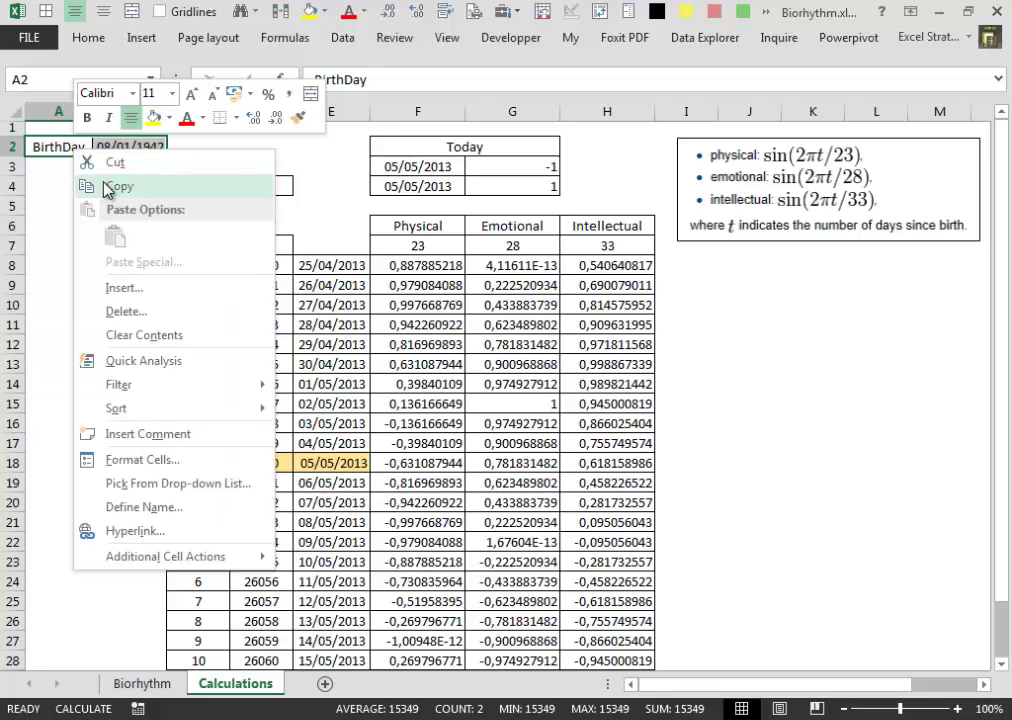
{"action": "left_click", "coordinate": [116, 187]}
{"action": "left_click", "coordinate": [140, 683]}
{"action": "right_click", "coordinate": [287, 251]}
{"action": "left_click", "coordinate": [328, 339]}
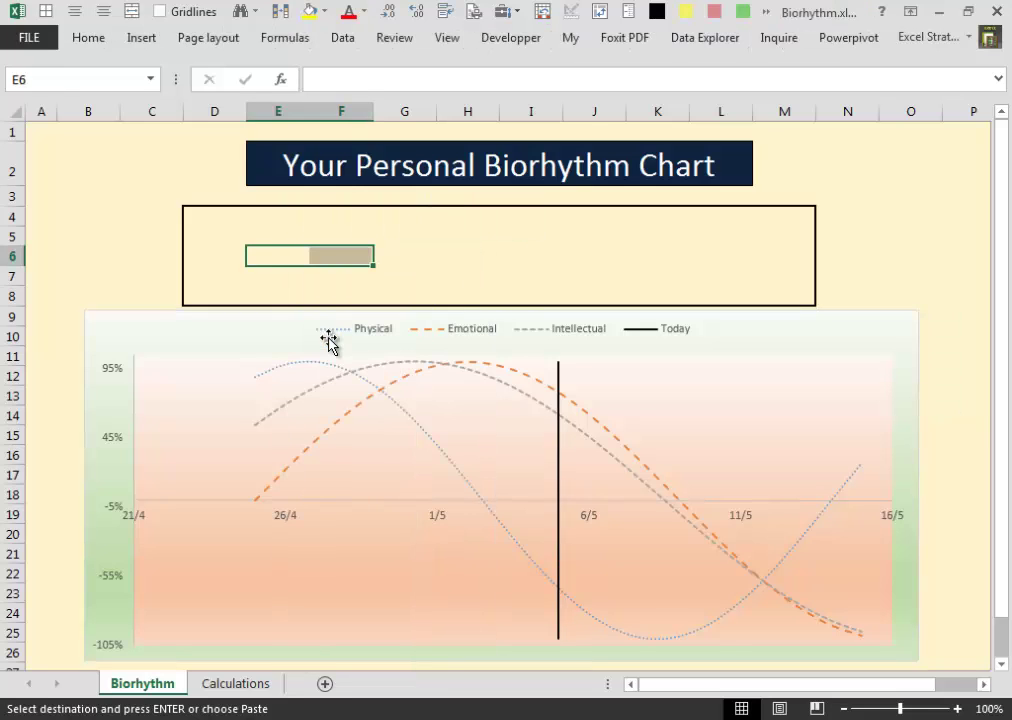
Autofit column F and shade the BirthDay cells light blue.
{"action": "double_click", "coordinate": [372, 107]}
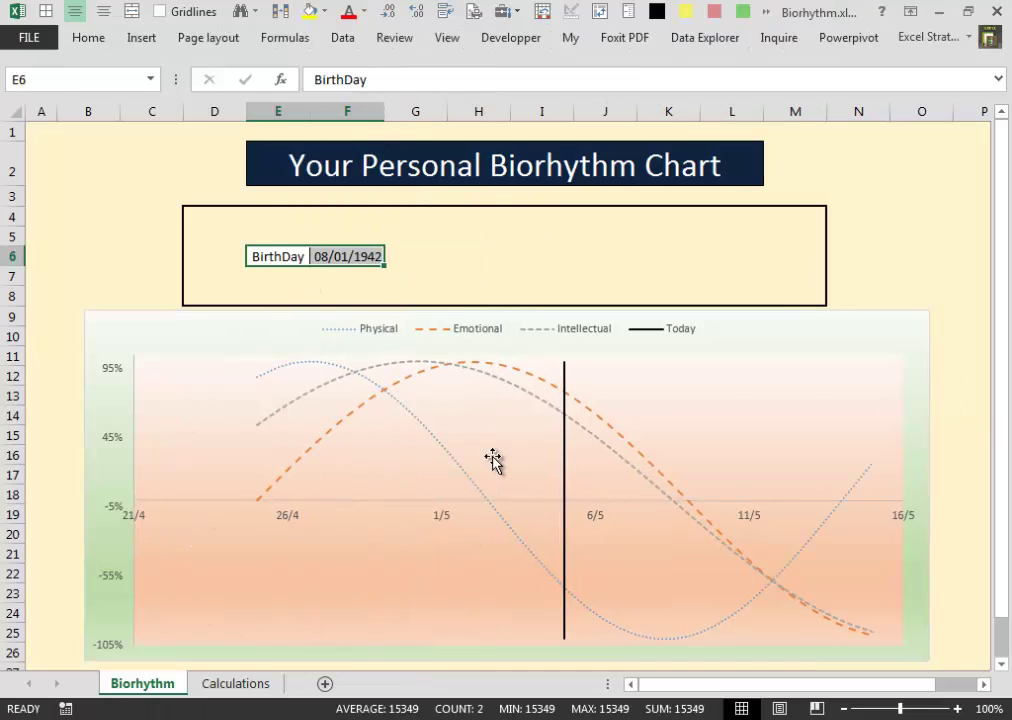
{"action": "left_click", "coordinate": [324, 11]}
{"action": "left_click", "coordinate": [377, 98]}
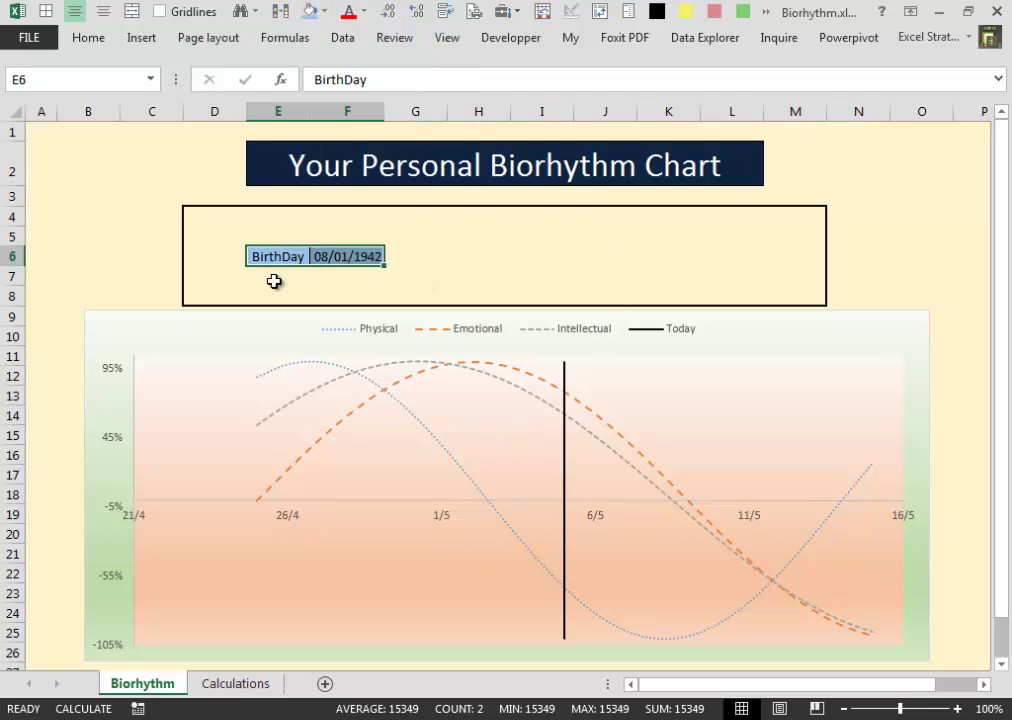
{"action": "left_click", "coordinate": [342, 292]}
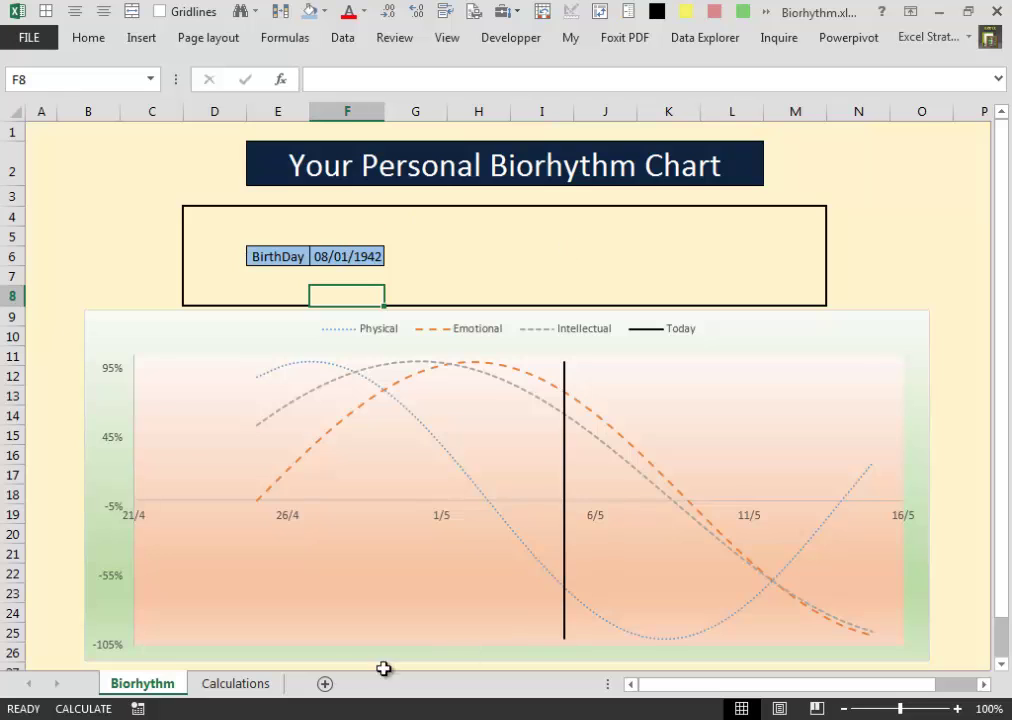
{"action": "left_click", "coordinate": [240, 686]}
Paste the Physical, Emotional, Intellectual headers transposed into Biorhythm I5:I7.
{"action": "left_click_drag", "start_coordinate": [429, 226], "coordinate": [607, 226]}
{"action": "right_click", "coordinate": [422, 228]}
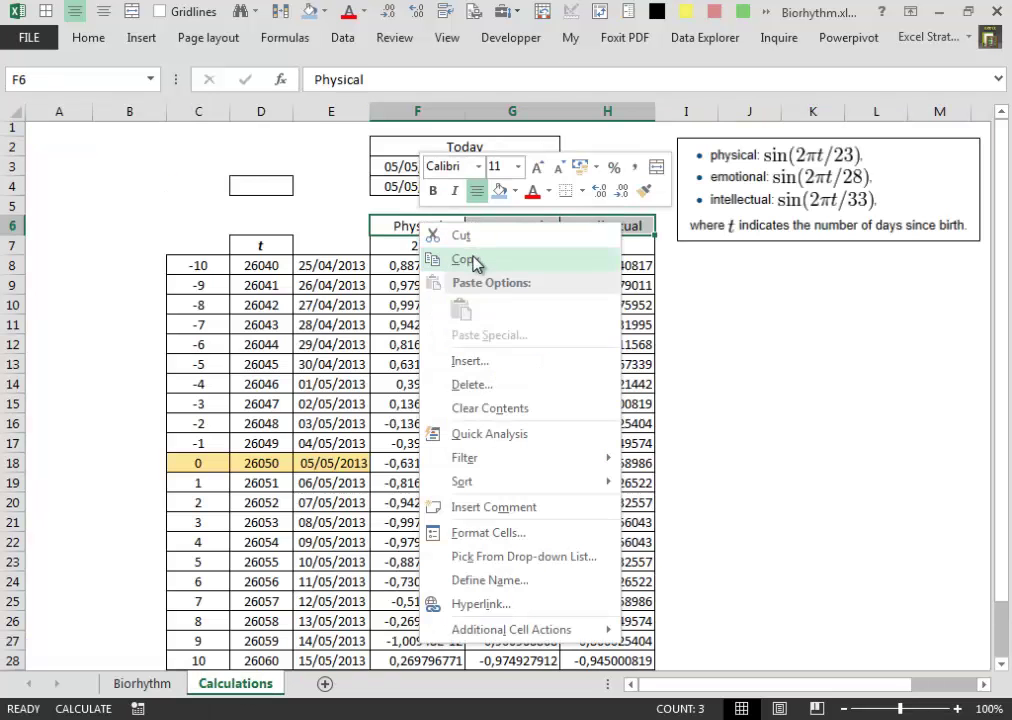
{"action": "left_click", "coordinate": [466, 260]}
{"action": "left_click", "coordinate": [160, 686]}
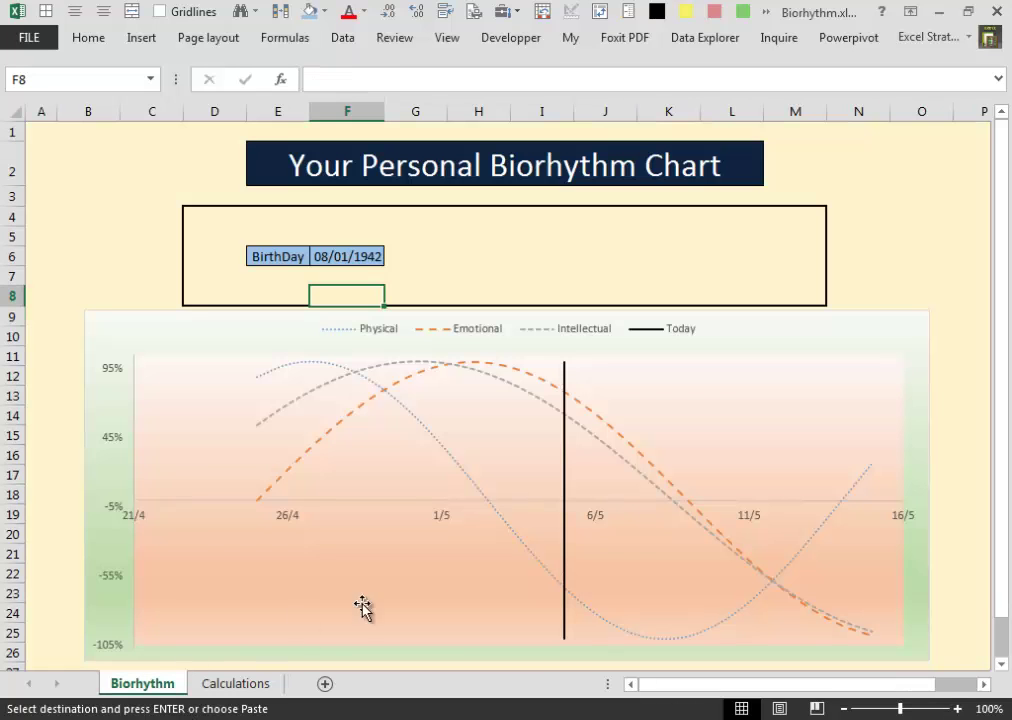
{"action": "left_click", "coordinate": [529, 241]}
{"action": "right_click", "coordinate": [532, 243]}
{"action": "left_click", "coordinate": [656, 330]}
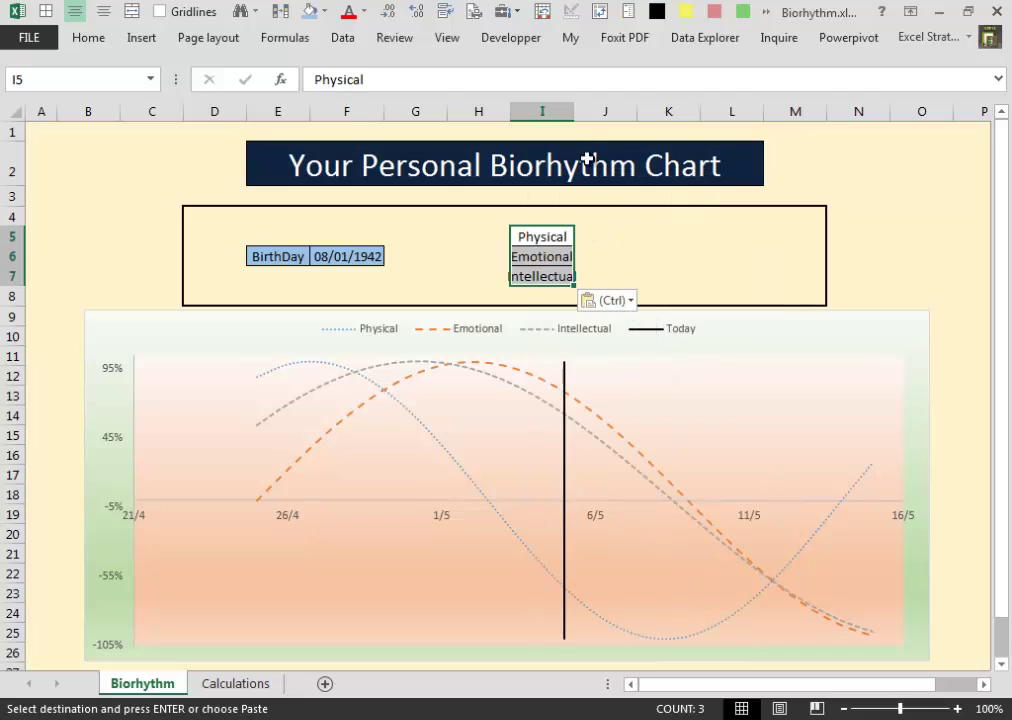
Autofit column I, left-align the labels with green fill, and widen column J.
{"action": "double_click", "coordinate": [574, 112]}
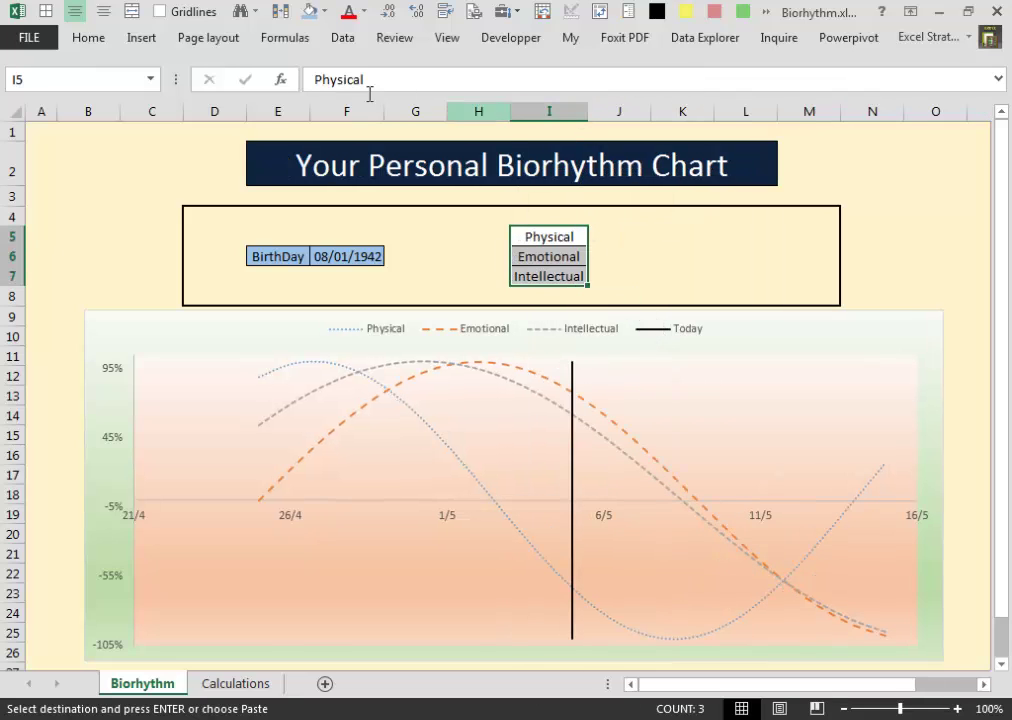
{"action": "left_click", "coordinate": [103, 10]}
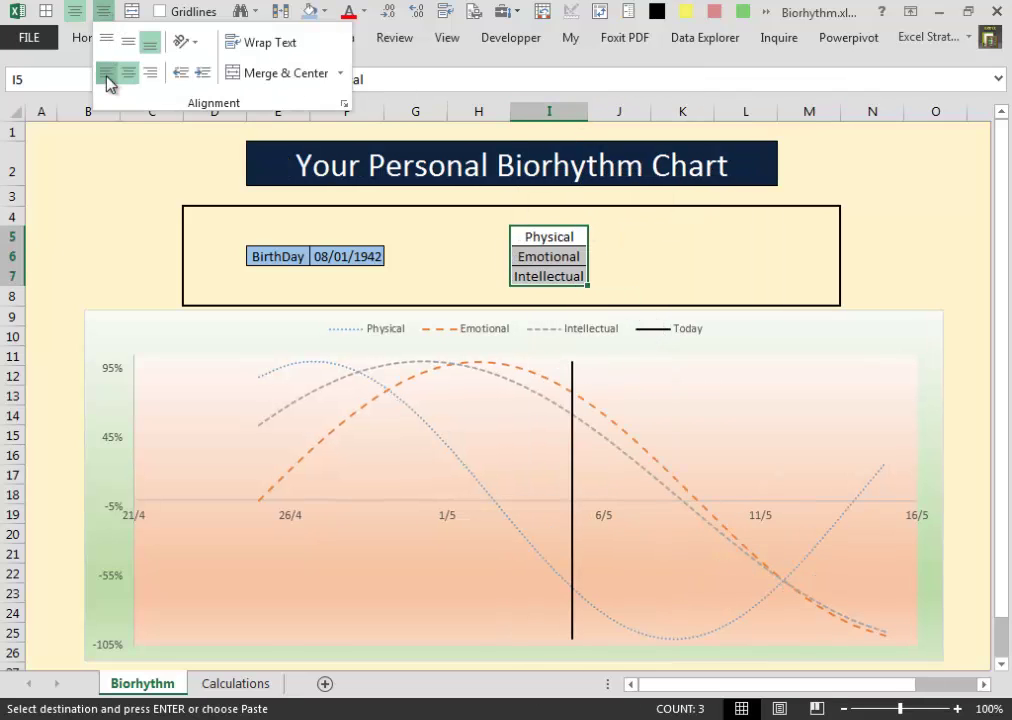
{"action": "left_click", "coordinate": [106, 72]}
{"action": "left_click", "coordinate": [323, 11]}
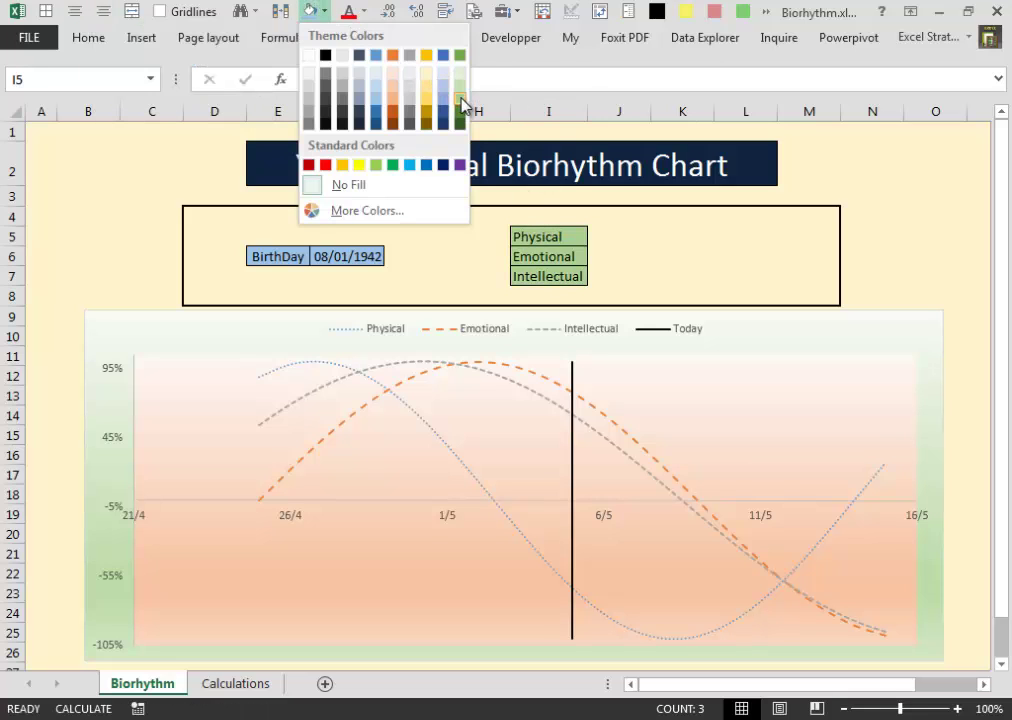
{"action": "left_click", "coordinate": [463, 104]}
{"action": "left_click", "coordinate": [626, 239]}
{"action": "left_click_drag", "start_coordinate": [652, 108], "coordinate": [661, 107]}
Link J5 and J6 to today's Physical and Emotional values, =Calculations!F18 and =Calculations!G18.
{"action": "type", "text": "="}
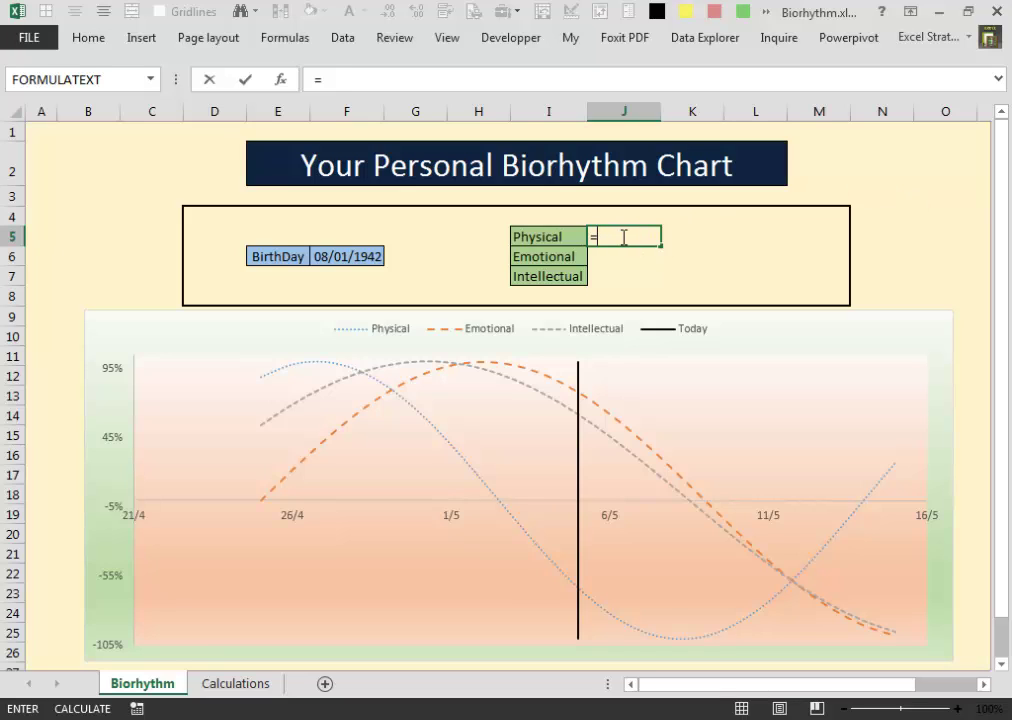
{"action": "left_click", "coordinate": [240, 686]}
{"action": "left_click", "coordinate": [432, 465]}
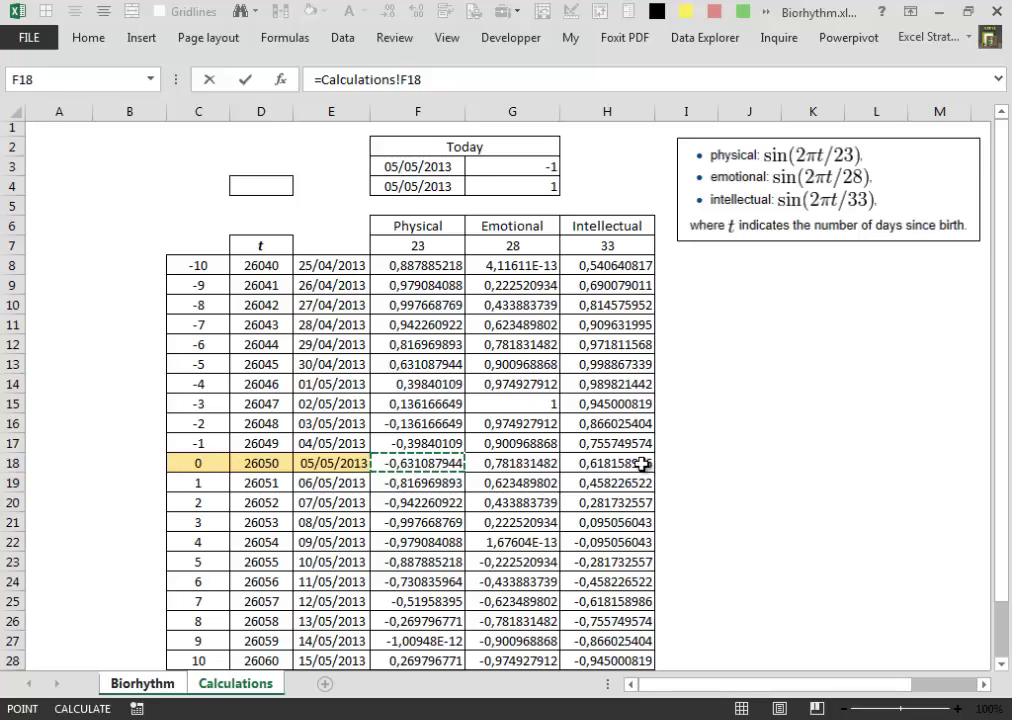
{"action": "key", "text": "Return"}
{"action": "type", "text": "="}
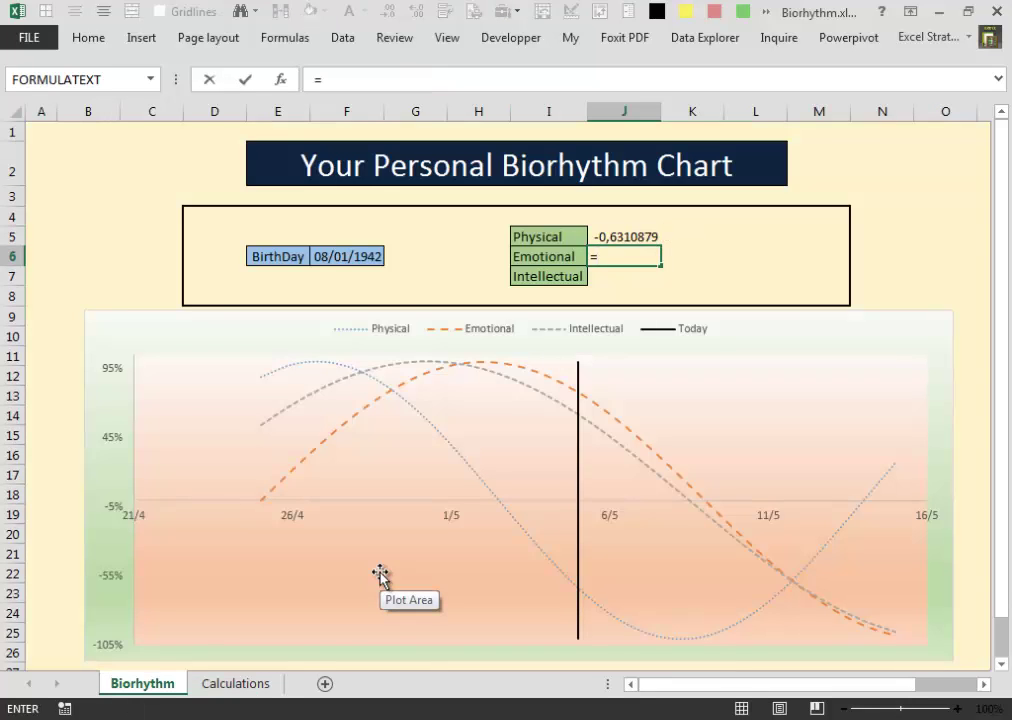
{"action": "left_click", "coordinate": [245, 685]}
{"action": "left_click", "coordinate": [512, 465]}
{"action": "key", "text": "Return"}
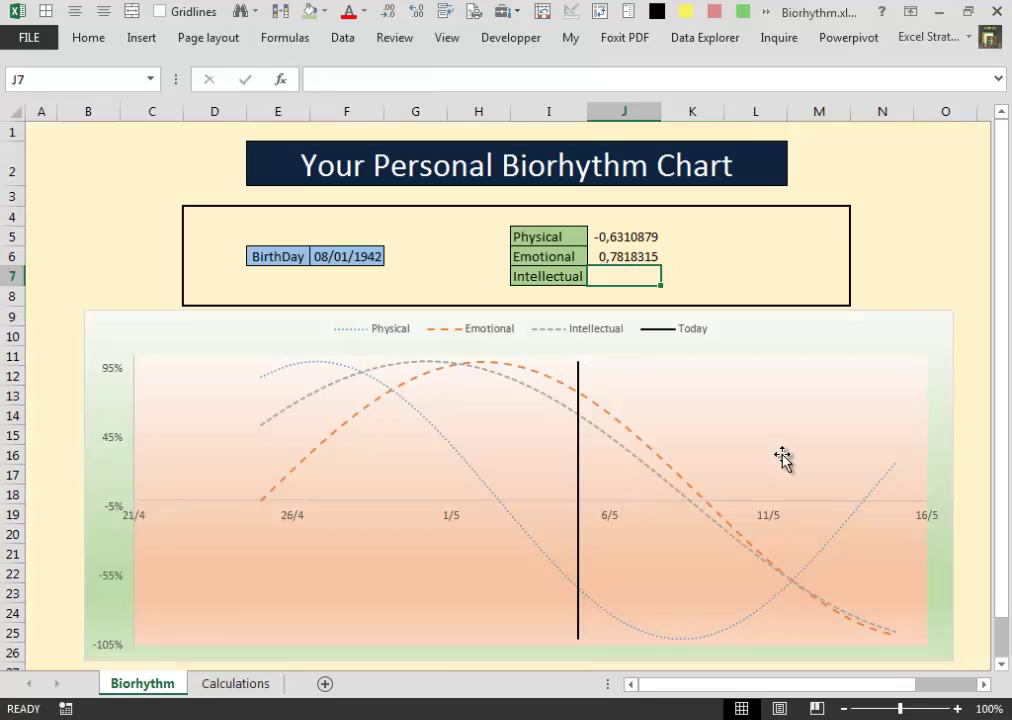
Link J7 to today's Intellectual value =Calculations!H18, then select J5:J7.
{"action": "type", "text": "="}
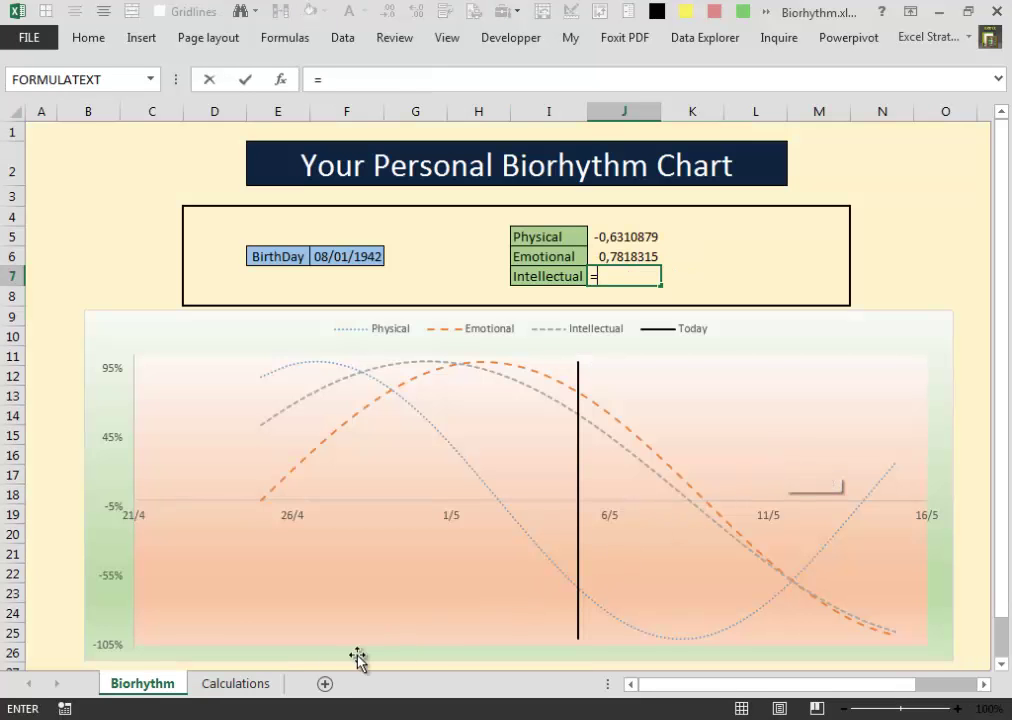
{"action": "left_click", "coordinate": [264, 690]}
{"action": "left_click", "coordinate": [622, 463]}
{"action": "key", "text": "Return"}
{"action": "left_click", "coordinate": [627, 238]}
{"action": "left_click_drag", "start_coordinate": [627, 238], "coordinate": [634, 270]}
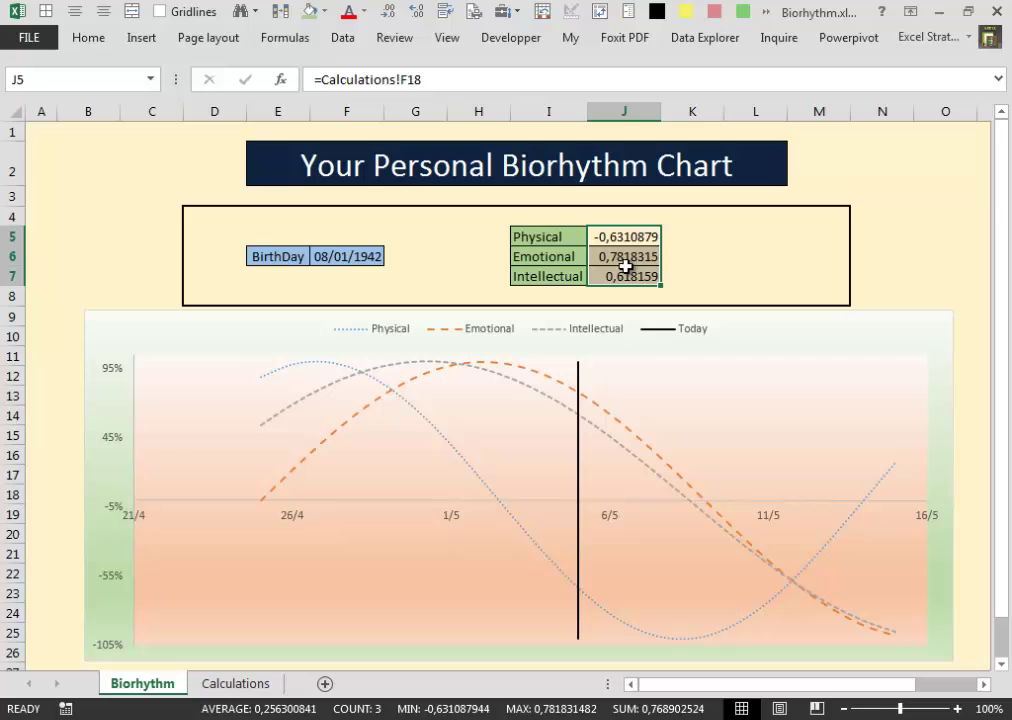
Format J5:J7 as Percentage with 2 decimals, showing -63,11%, 78,18% and 61,82%.
{"action": "right_click", "coordinate": [628, 239]}
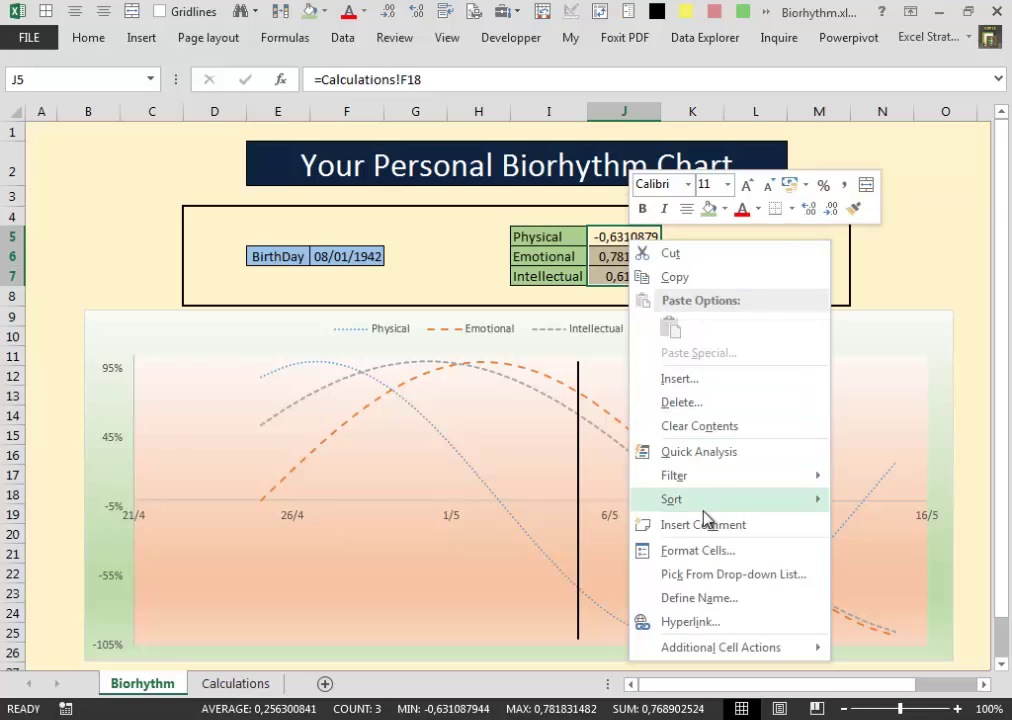
{"action": "left_click", "coordinate": [706, 553]}
{"action": "left_click_drag", "start_coordinate": [712, 280], "coordinate": [600, 322]}
{"action": "left_click", "coordinate": [385, 471]}
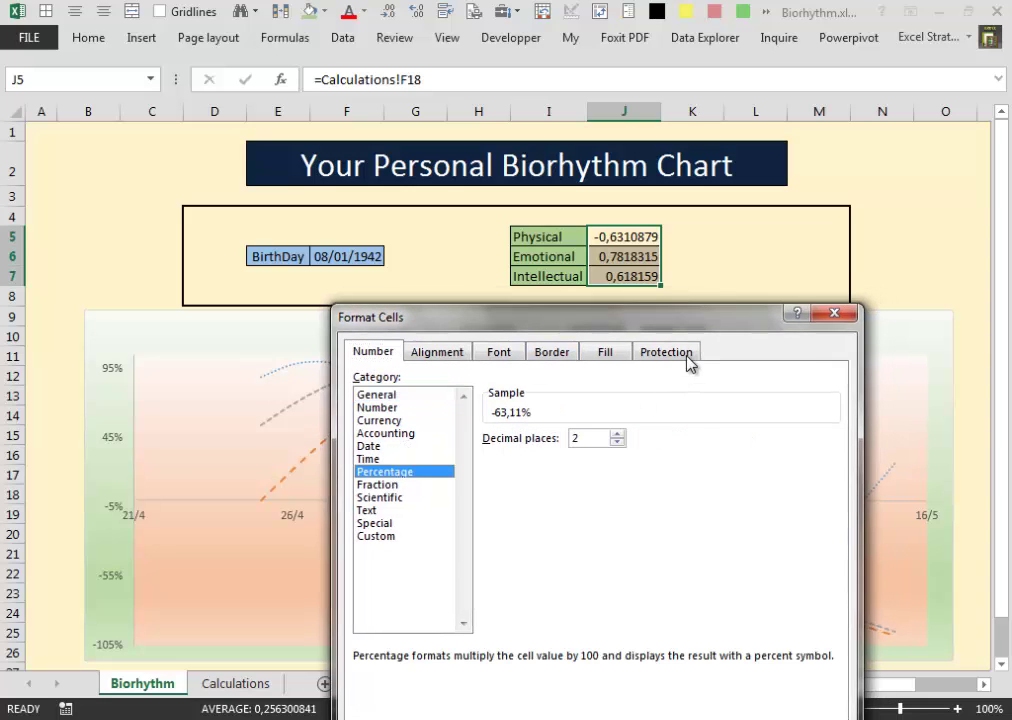
{"action": "left_click_drag", "start_coordinate": [700, 322], "coordinate": [440, 240]}
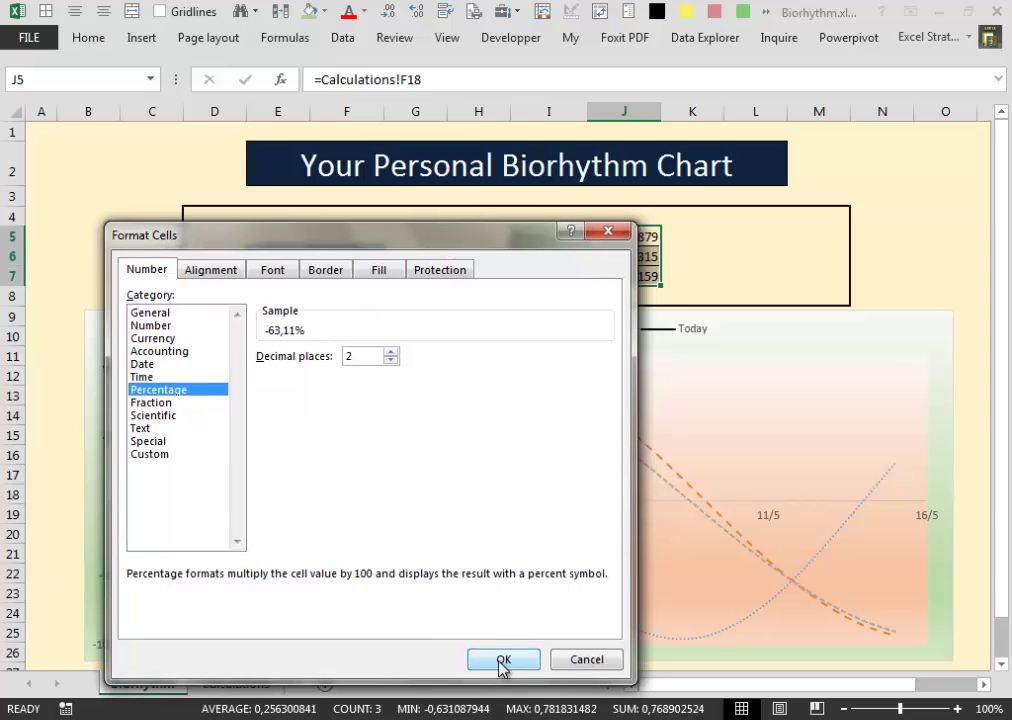
{"action": "left_click", "coordinate": [503, 662]}
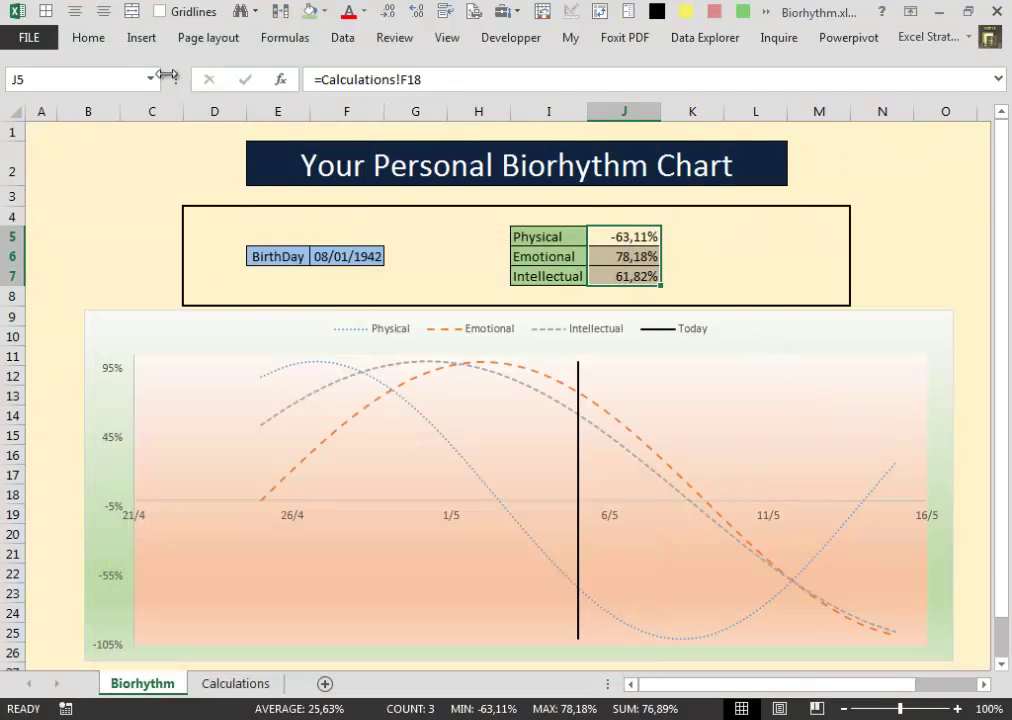
{"action": "left_click", "coordinate": [88, 40]}
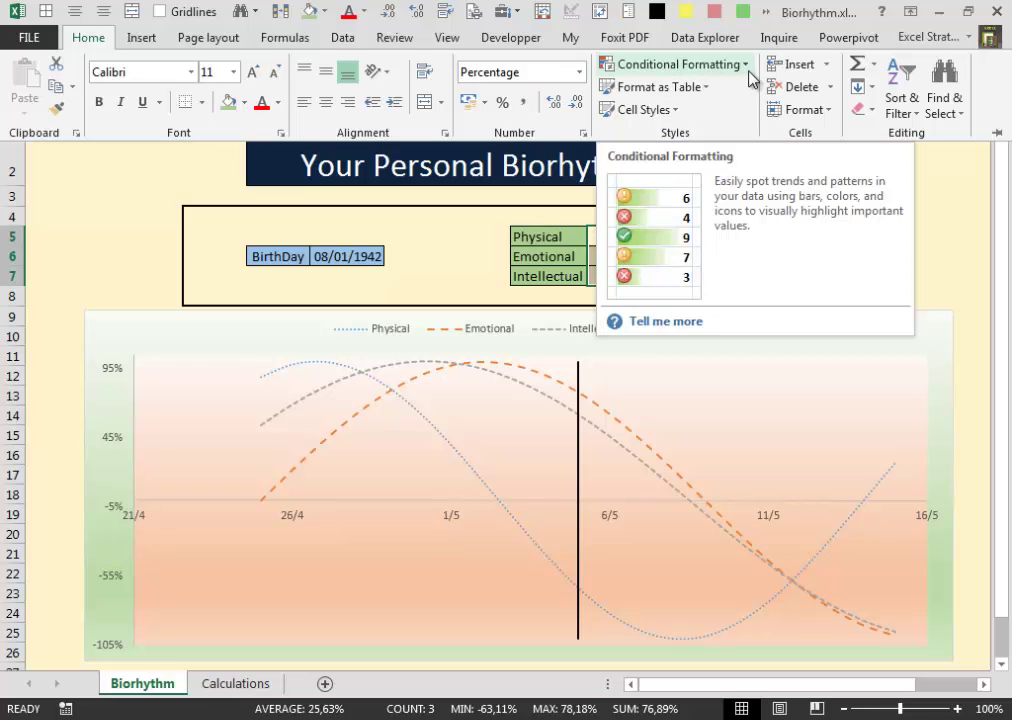
Add a Greater Than 0 highlight rule with Green Fill with Dark Green Text.
{"action": "left_click", "coordinate": [745, 66]}
{"action": "mouse_move", "coordinate": [743, 97]}
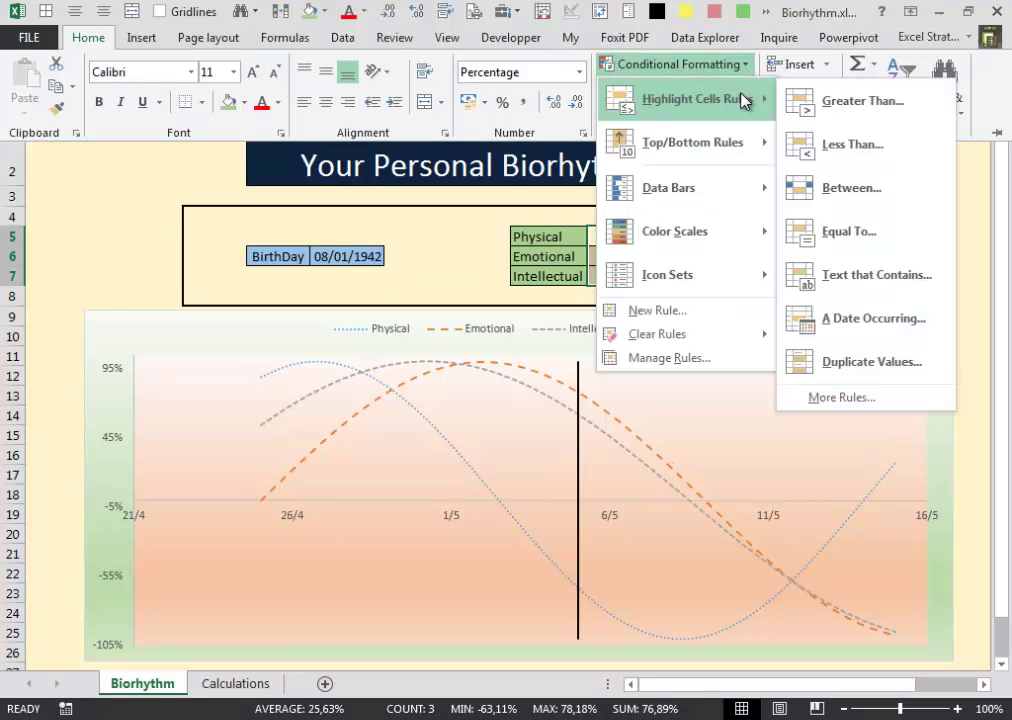
{"action": "left_click", "coordinate": [848, 101]}
{"action": "left_click_drag", "start_coordinate": [768, 336], "coordinate": [719, 448]}
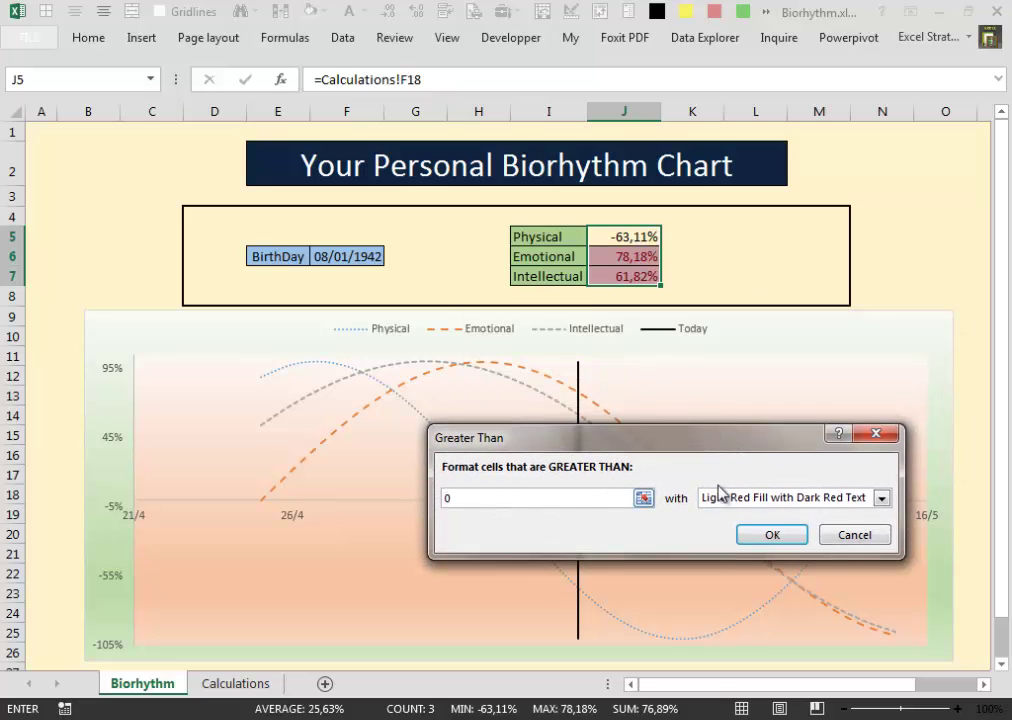
{"action": "left_click", "coordinate": [882, 498]}
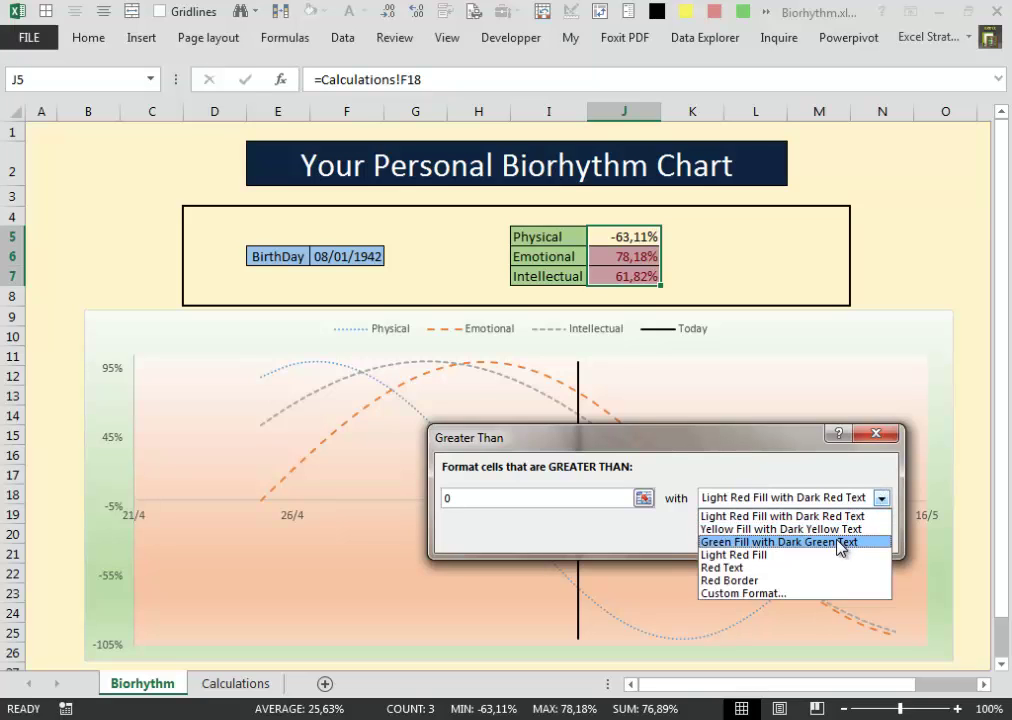
{"action": "left_click", "coordinate": [838, 542]}
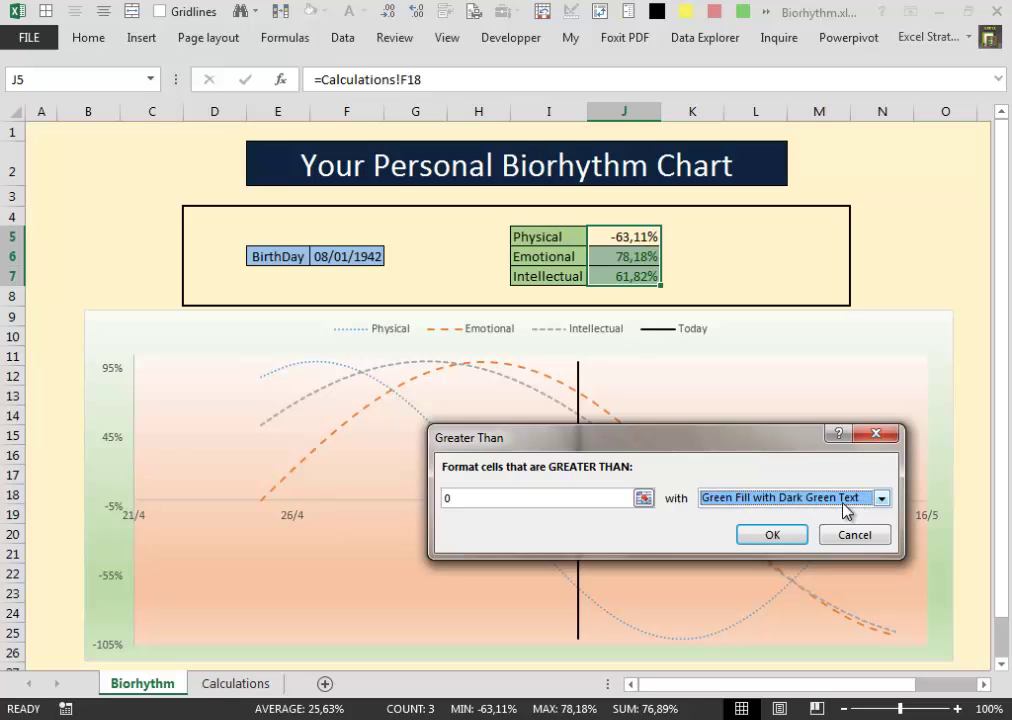
{"action": "left_click", "coordinate": [798, 535]}
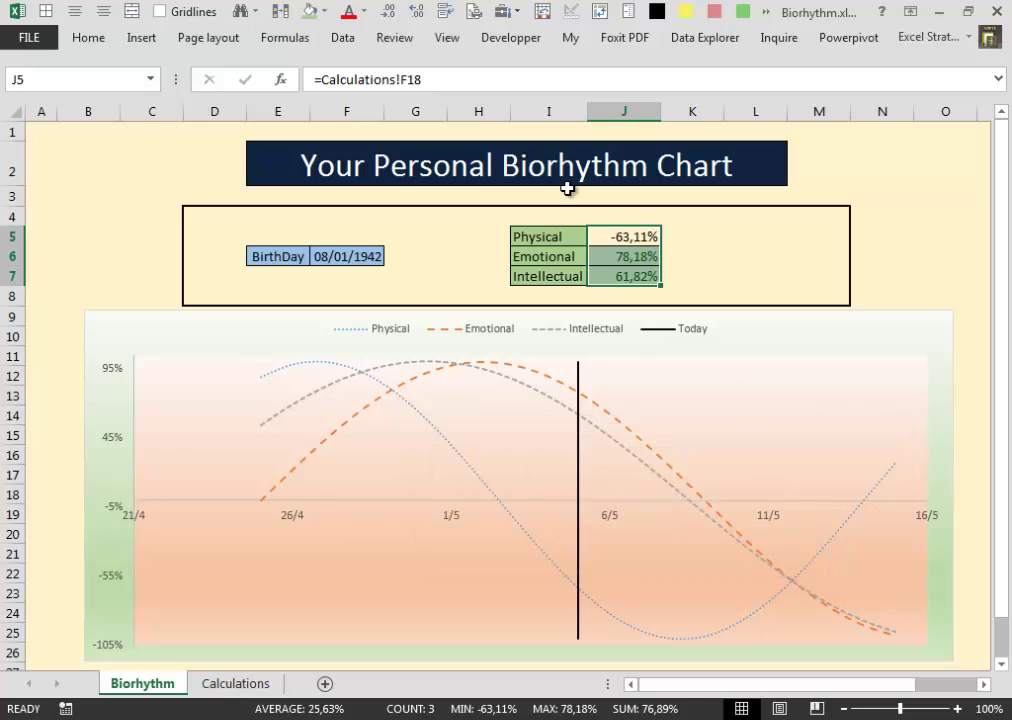
Add a Less Than 0 highlight rule with Light Red Fill with Dark Red Text.
{"action": "left_click", "coordinate": [84, 38]}
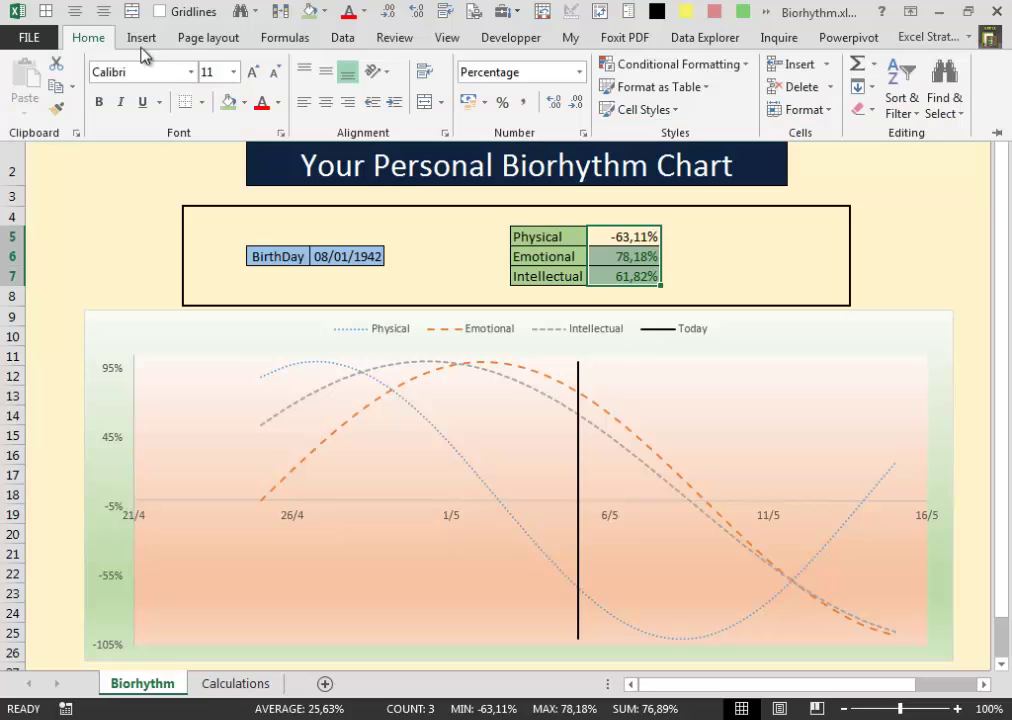
{"action": "left_click", "coordinate": [706, 66]}
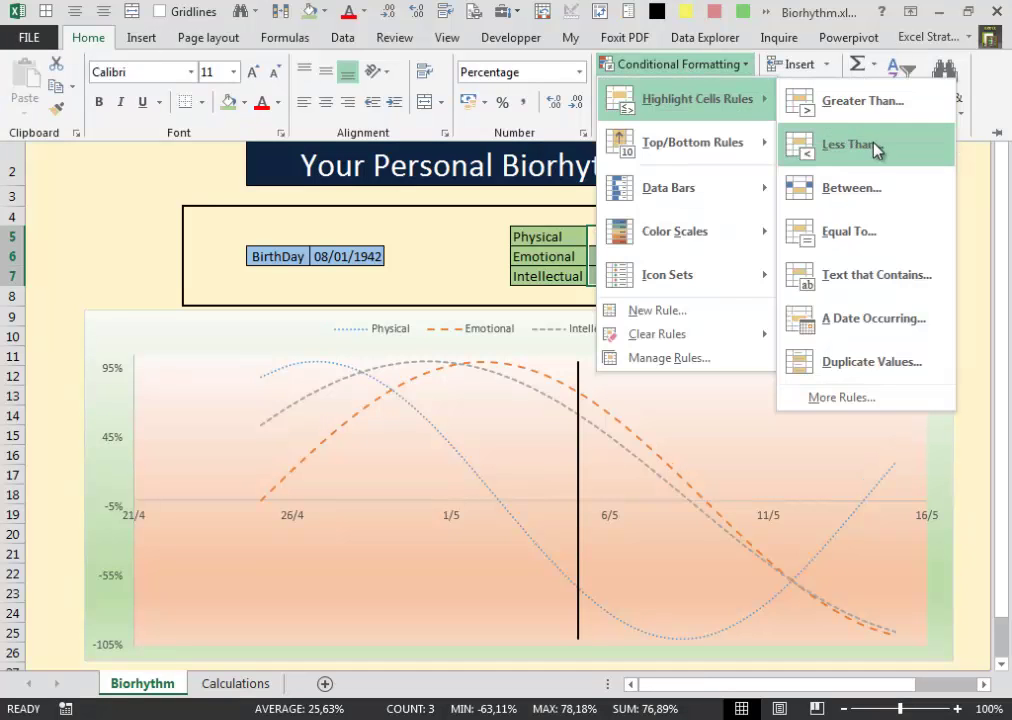
{"action": "left_click", "coordinate": [733, 228]}
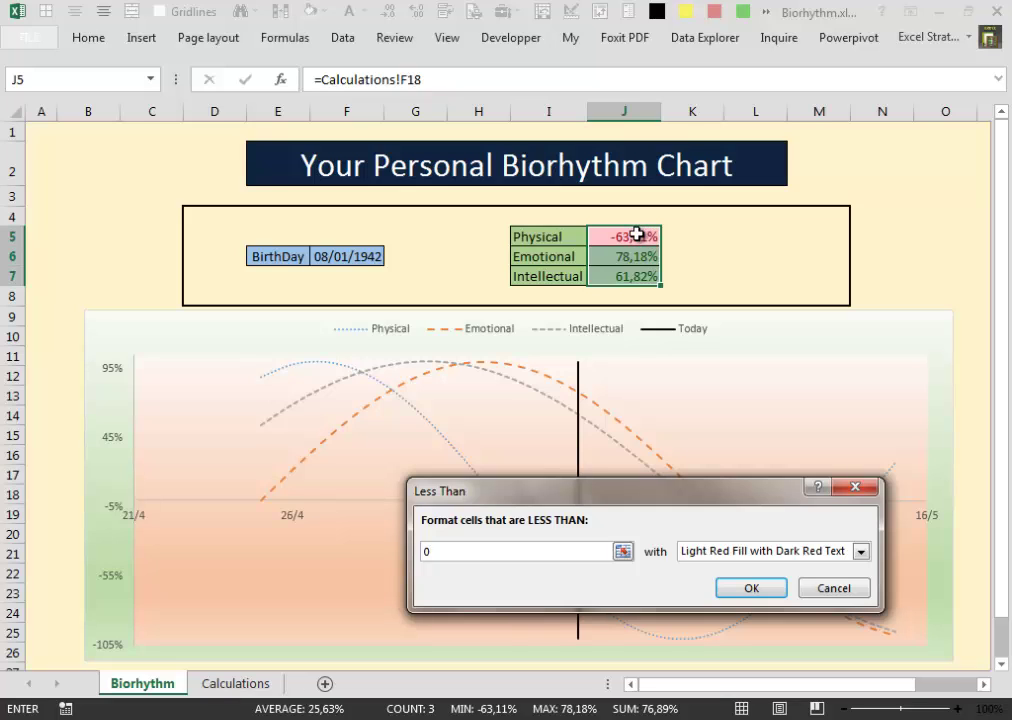
{"action": "left_click", "coordinate": [749, 591]}
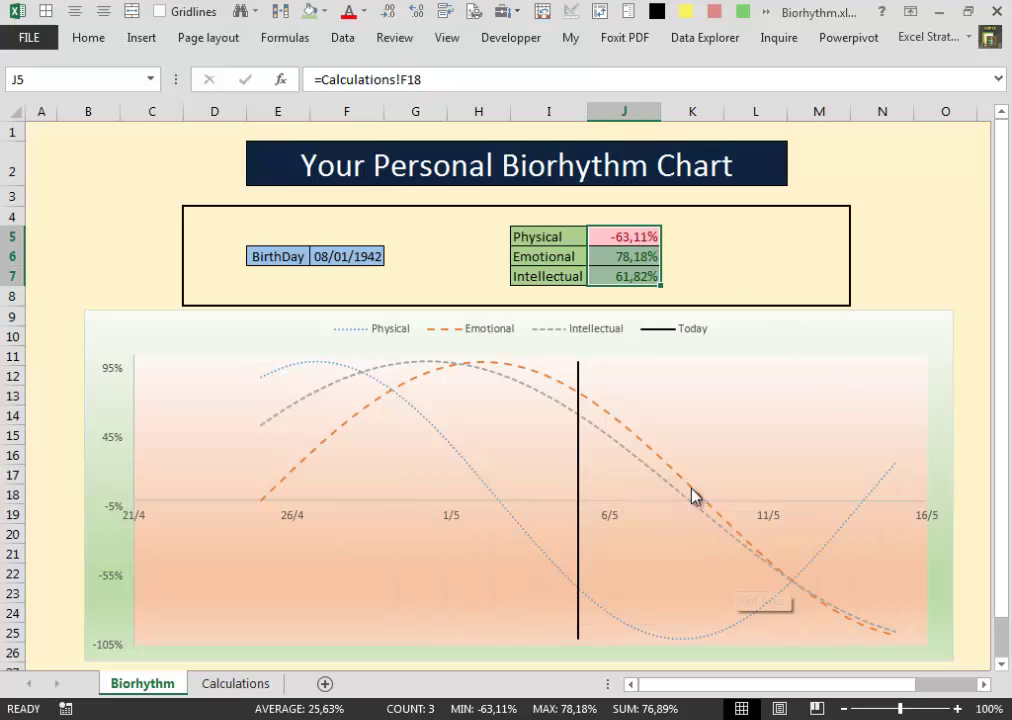
{"action": "left_click", "coordinate": [374, 256]}
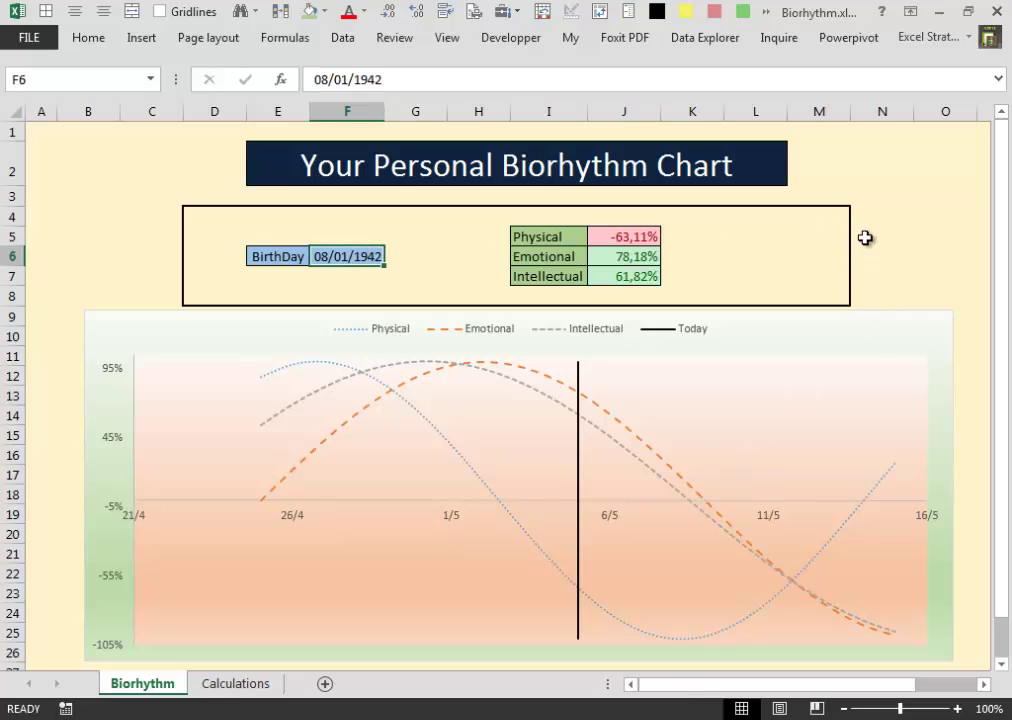